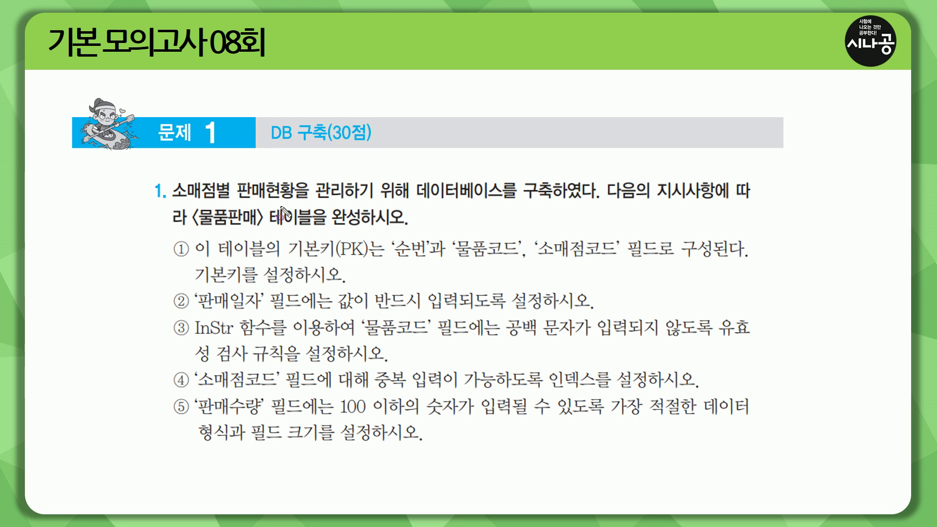
{"action": "left_click_drag", "start_coordinate": [270, 145], "coordinate": [369, 145]}
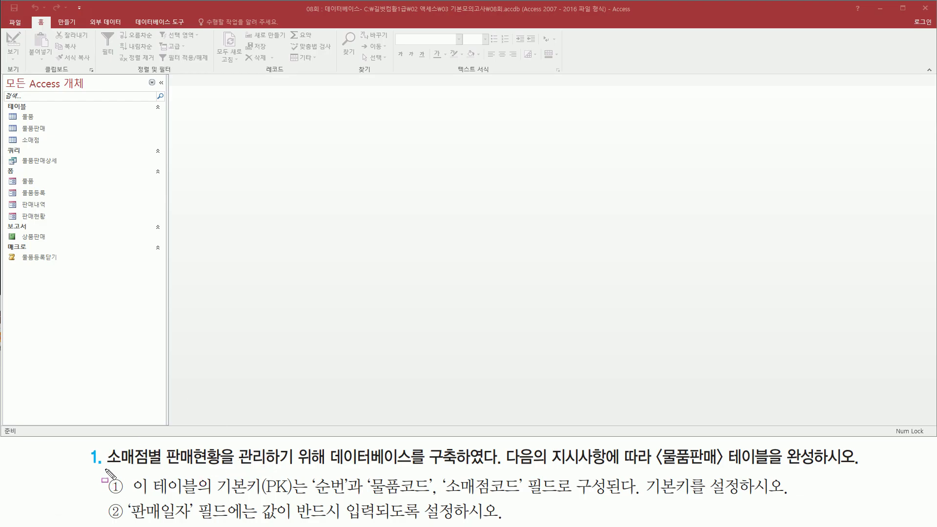
{"action": "left_click_drag", "start_coordinate": [102, 464], "coordinate": [495, 469]}
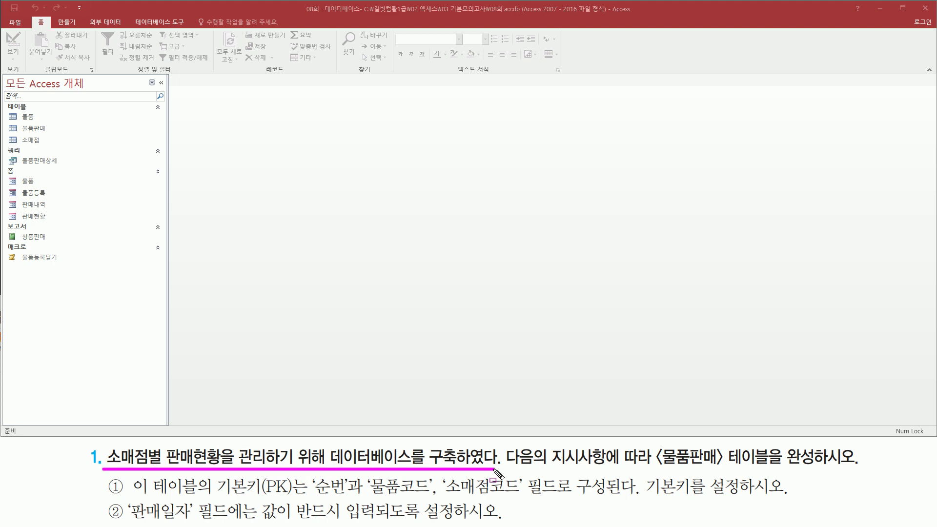
{"action": "mouse_move", "coordinate": [653, 444]}
{"action": "left_mouse_down"}
{"action": "mouse_move", "coordinate": [702, 472]}
{"action": "mouse_move", "coordinate": [861, 467]}
{"action": "left_mouse_up"}
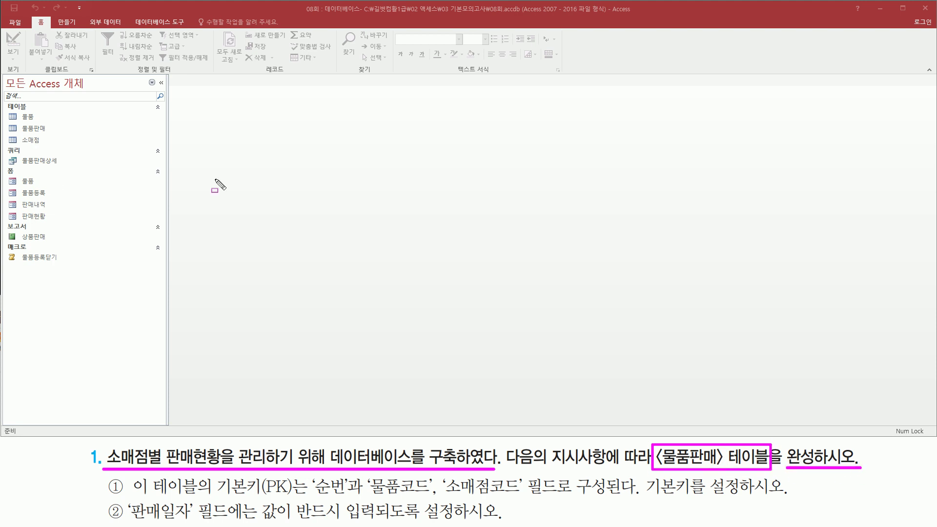
{"action": "mouse_move", "coordinate": [7, 120]}
{"action": "left_mouse_down"}
{"action": "mouse_move", "coordinate": [14, 132]}
{"action": "mouse_move", "coordinate": [62, 140]}
{"action": "left_mouse_up"}
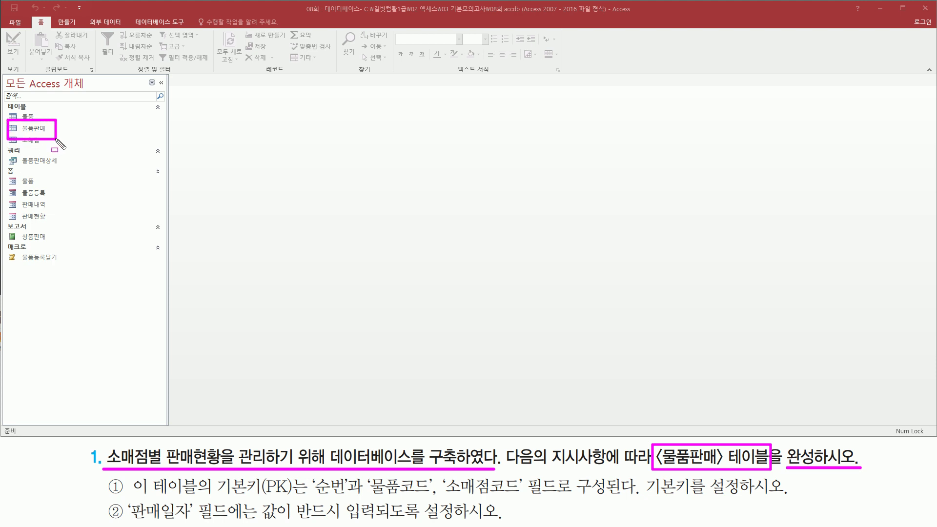
{"action": "key", "text": "Escape"}
Step: Open the 물품판매 table in Design View
{"action": "left_click", "coordinate": [36, 128]}
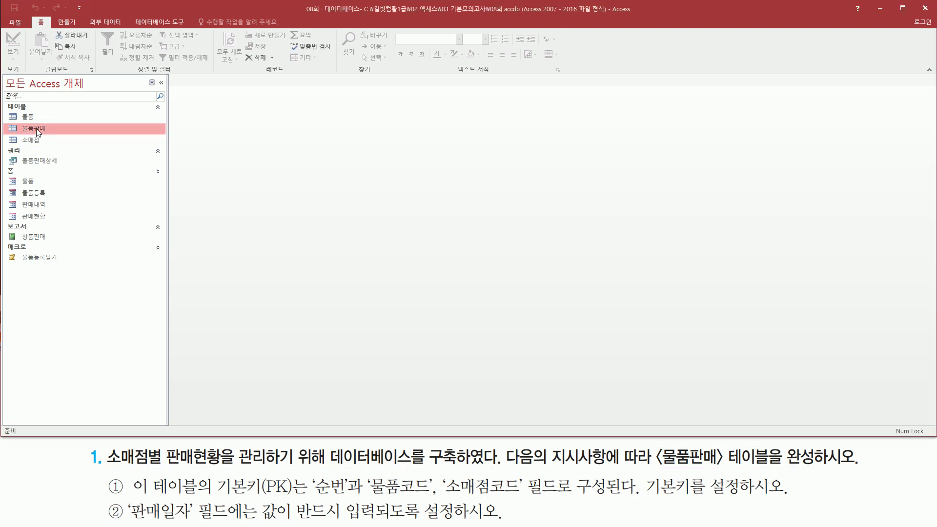
{"action": "right_click", "coordinate": [36, 128]}
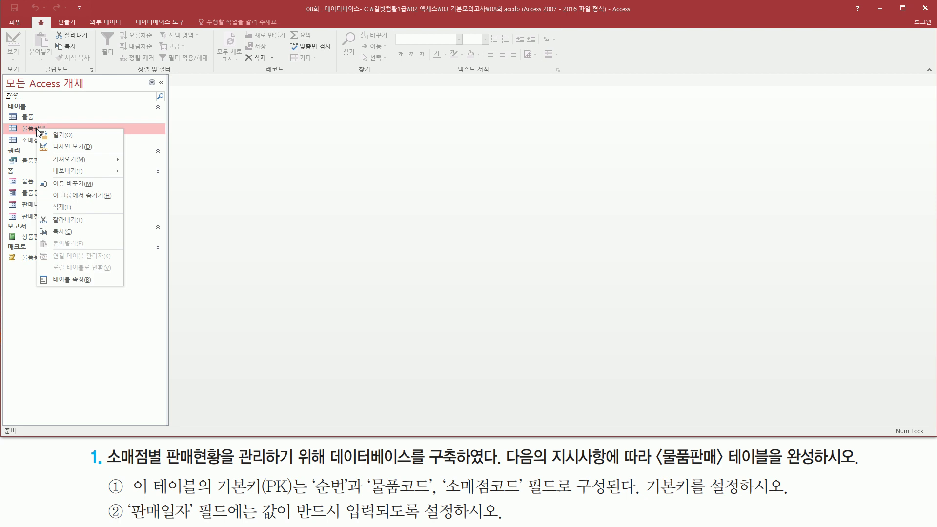
{"action": "left_click", "coordinate": [59, 147]}
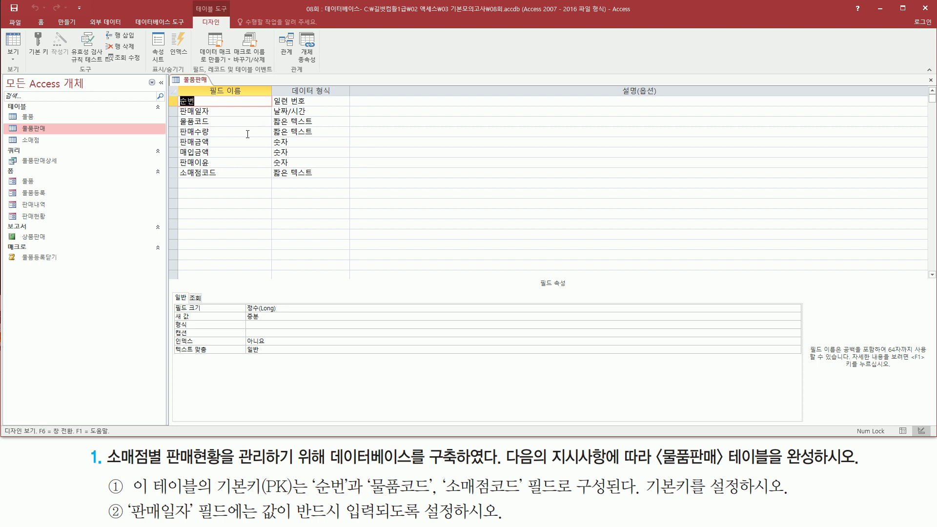
{"action": "mouse_move", "coordinate": [176, 94]}
{"action": "left_mouse_down"}
{"action": "mouse_move", "coordinate": [176, 124]}
{"action": "mouse_move", "coordinate": [209, 184]}
{"action": "mouse_move", "coordinate": [230, 181]}
{"action": "left_mouse_up"}
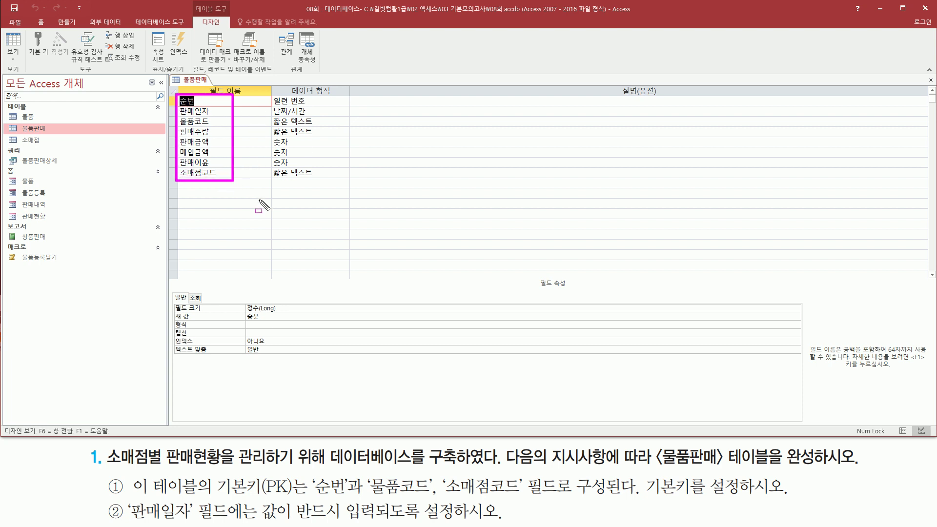
{"action": "key", "text": "Escape"}
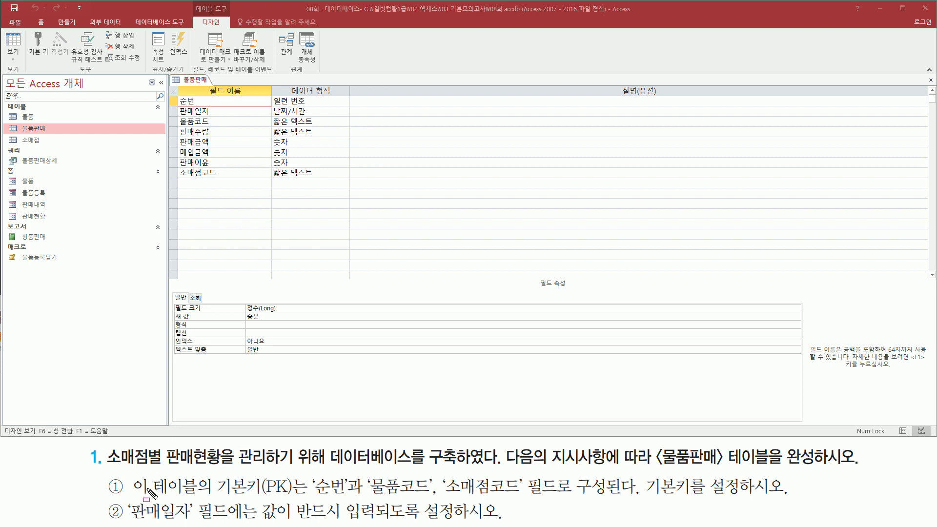
{"action": "left_click_drag", "start_coordinate": [209, 496], "coordinate": [216, 497]}
{"action": "left_click_drag", "start_coordinate": [229, 507], "coordinate": [233, 507]}
{"action": "mouse_move", "coordinate": [210, 471]}
{"action": "left_mouse_down"}
{"action": "mouse_move", "coordinate": [298, 497]}
{"action": "mouse_move", "coordinate": [528, 500]}
{"action": "mouse_move", "coordinate": [527, 472]}
{"action": "left_mouse_up"}
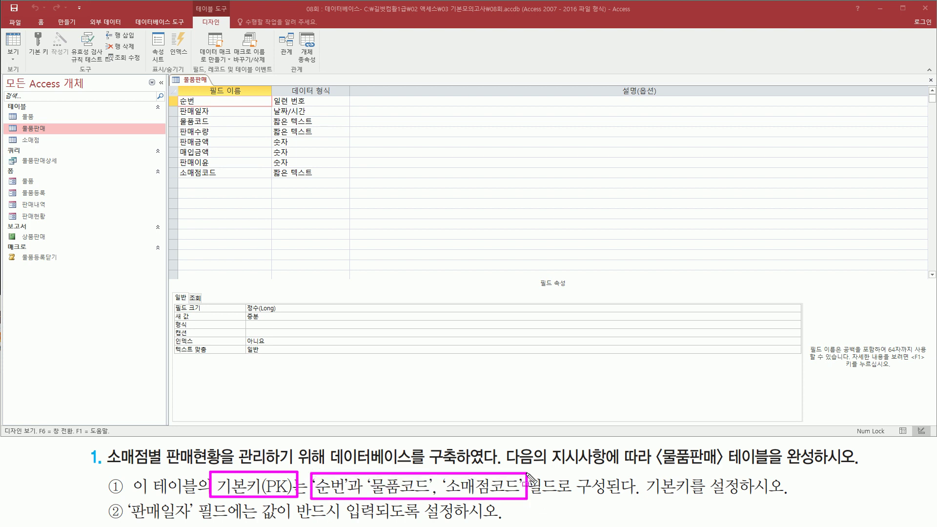
{"action": "left_click_drag", "start_coordinate": [651, 499], "coordinate": [739, 498]}
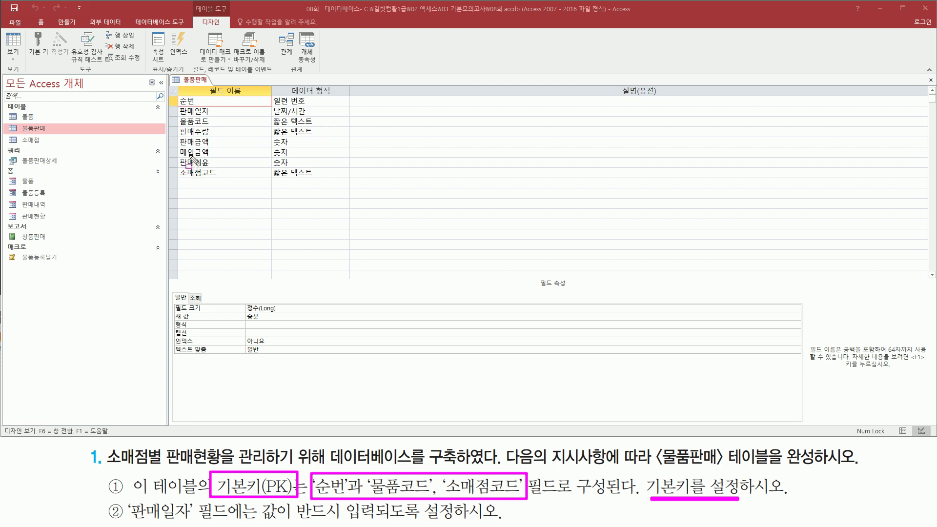
{"action": "left_click_drag", "start_coordinate": [178, 97], "coordinate": [207, 107]}
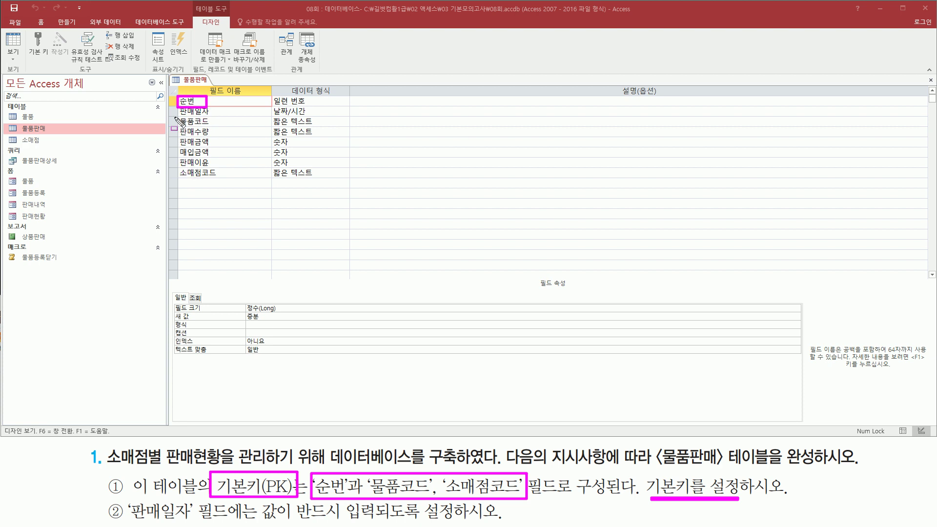
{"action": "left_click_drag", "start_coordinate": [174, 115], "coordinate": [217, 128]}
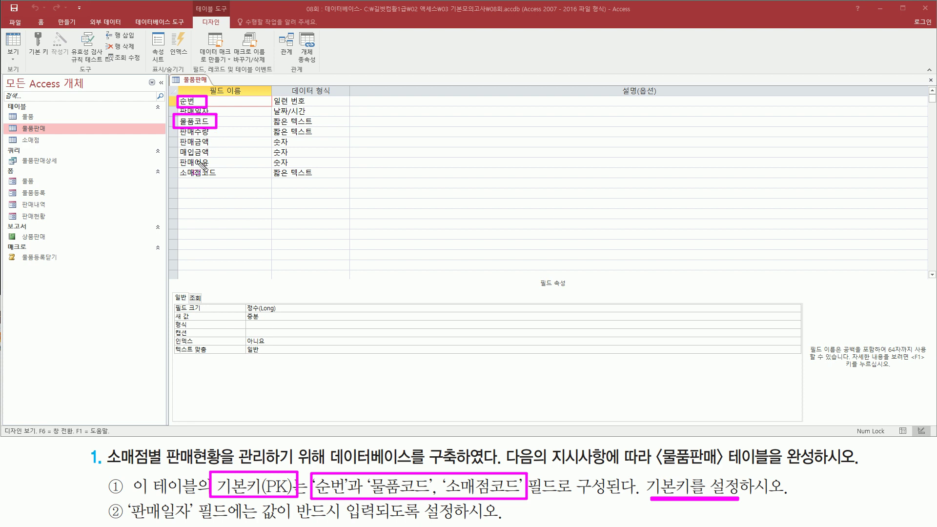
{"action": "left_click_drag", "start_coordinate": [178, 166], "coordinate": [224, 180]}
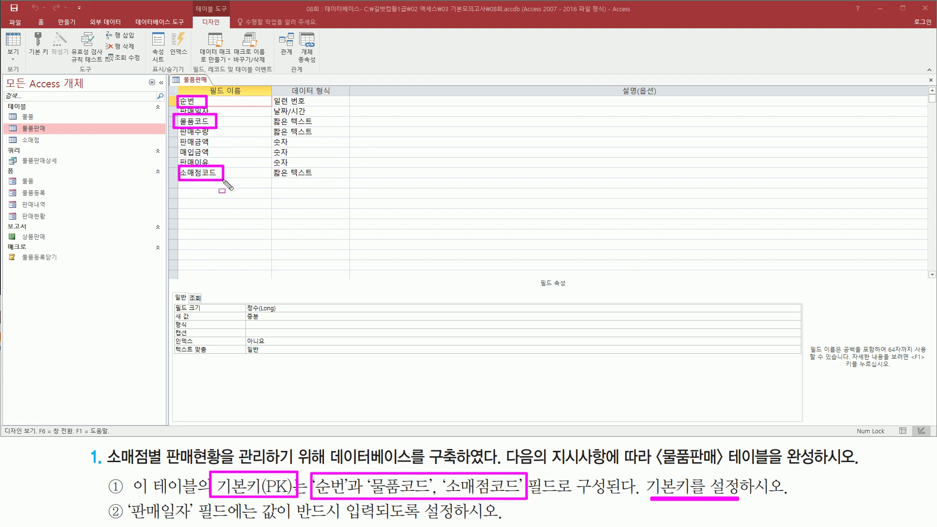
{"action": "key", "text": "Escape"}
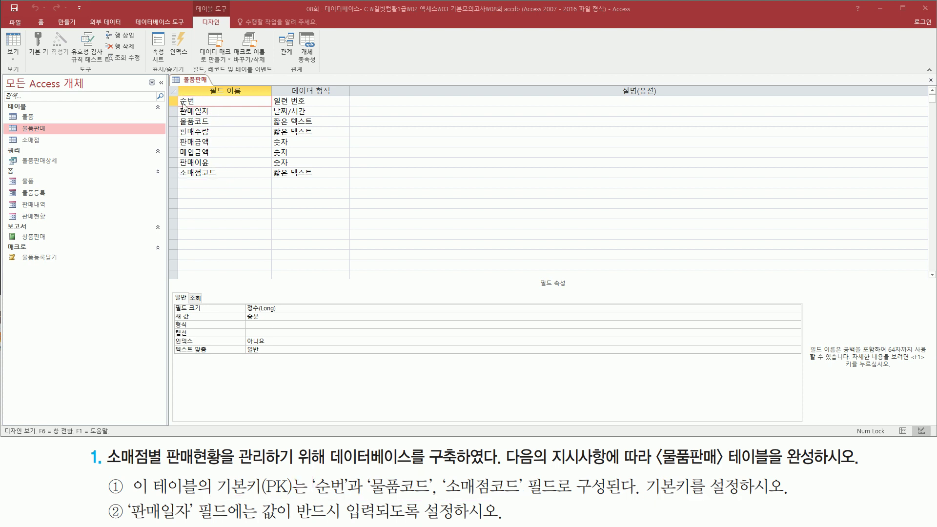
{"action": "left_click_drag", "start_coordinate": [167, 95], "coordinate": [184, 187]}
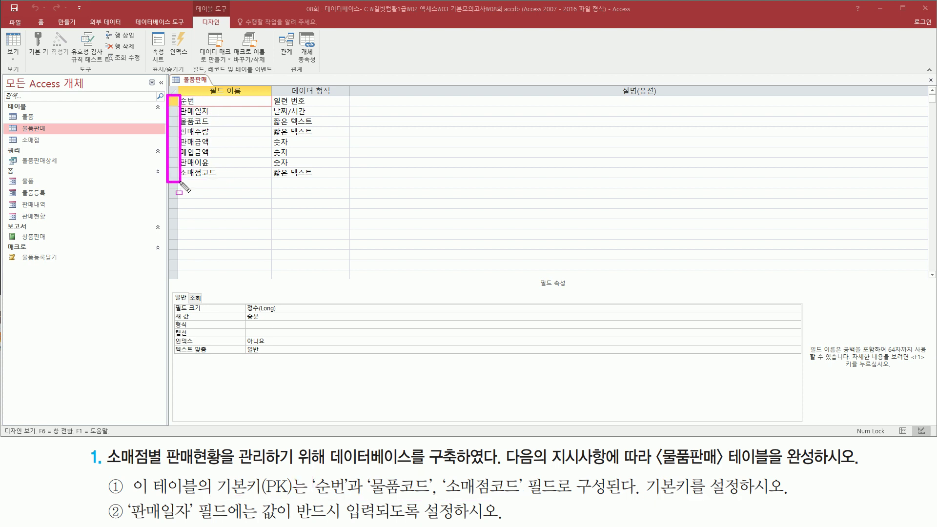
{"action": "key", "text": "Escape"}
Step: Set a composite primary key on the 순번, 물품코드 and 소매점코드 fields of the 물품판매 table
{"action": "left_click", "coordinate": [173, 102]}
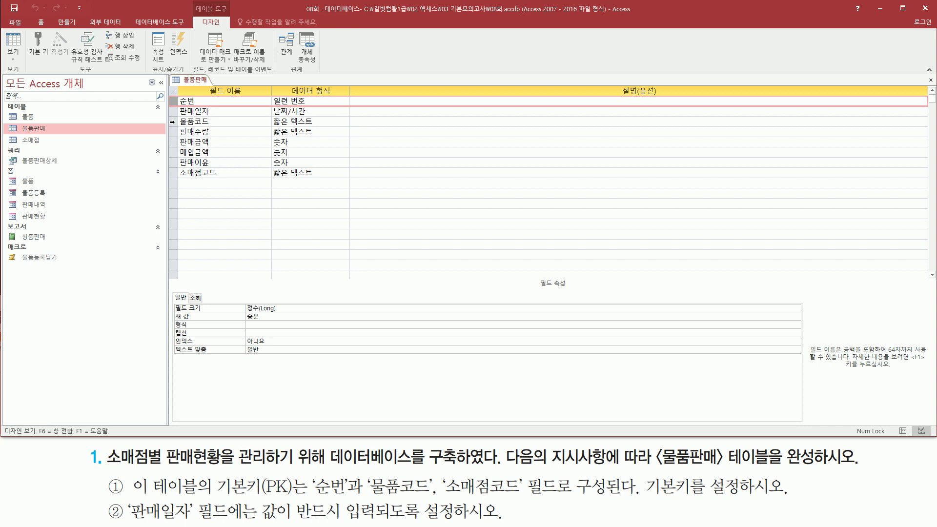
{"action": "left_click", "coordinate": [173, 122], "text": "ctrl"}
{"action": "left_click", "coordinate": [173, 173], "text": "ctrl"}
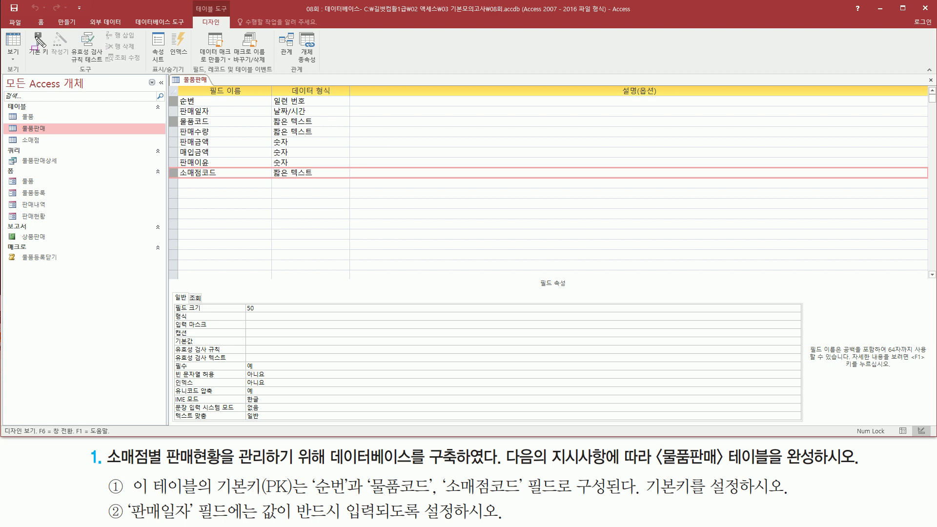
{"action": "mouse_move", "coordinate": [192, 14]}
{"action": "left_mouse_down"}
{"action": "mouse_move", "coordinate": [215, 4]}
{"action": "mouse_move", "coordinate": [233, 13]}
{"action": "mouse_move", "coordinate": [221, 24]}
{"action": "left_mouse_up"}
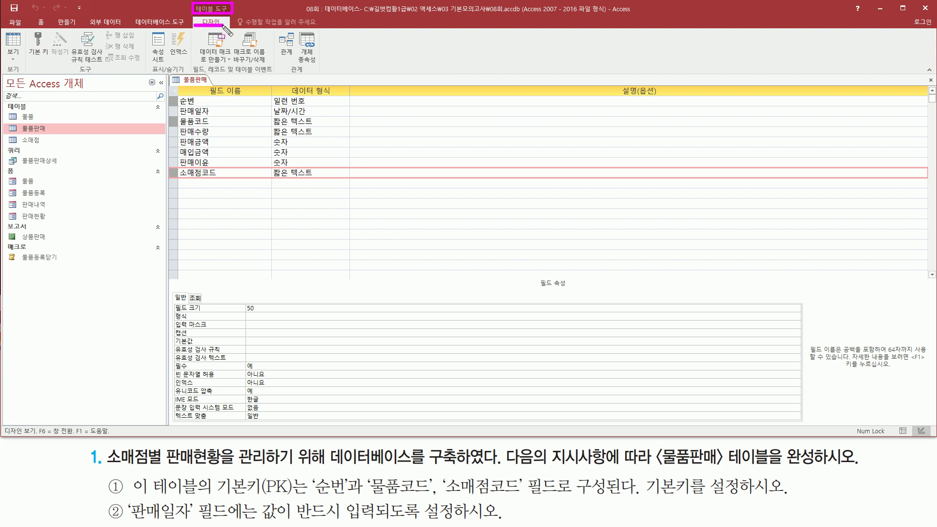
{"action": "left_click_drag", "start_coordinate": [28, 29], "coordinate": [51, 72]}
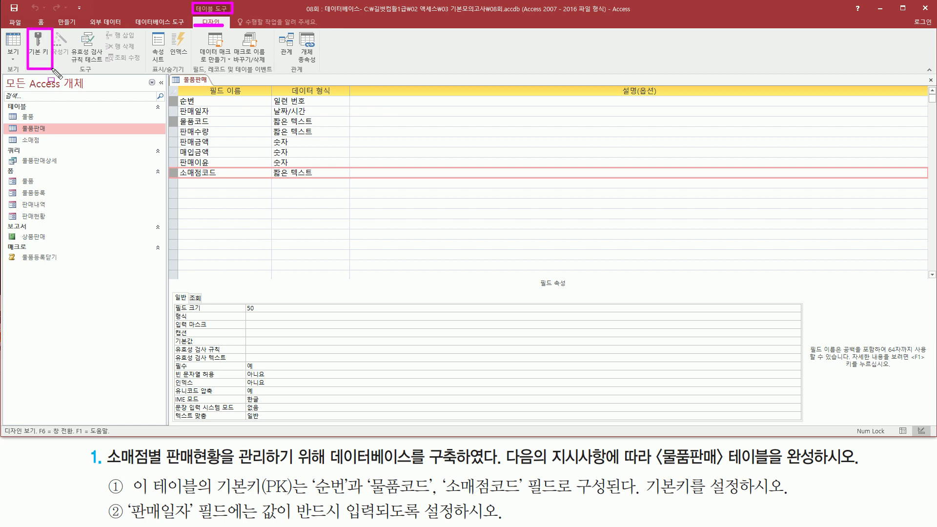
{"action": "key", "text": "Escape"}
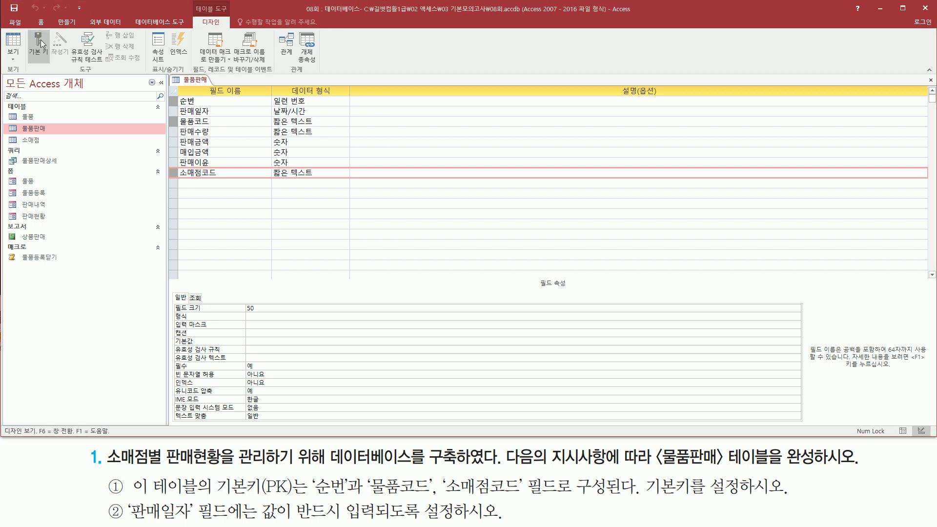
{"action": "left_click", "coordinate": [42, 44]}
{"action": "key", "text": "ctrl+2"}
{"action": "left_click_drag", "start_coordinate": [168, 91], "coordinate": [180, 188]}
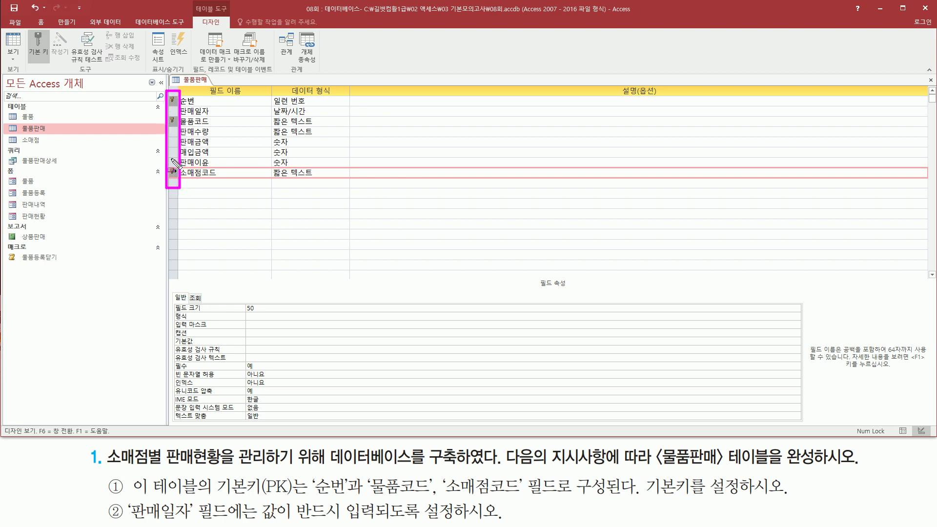
{"action": "key", "text": "Escape"}
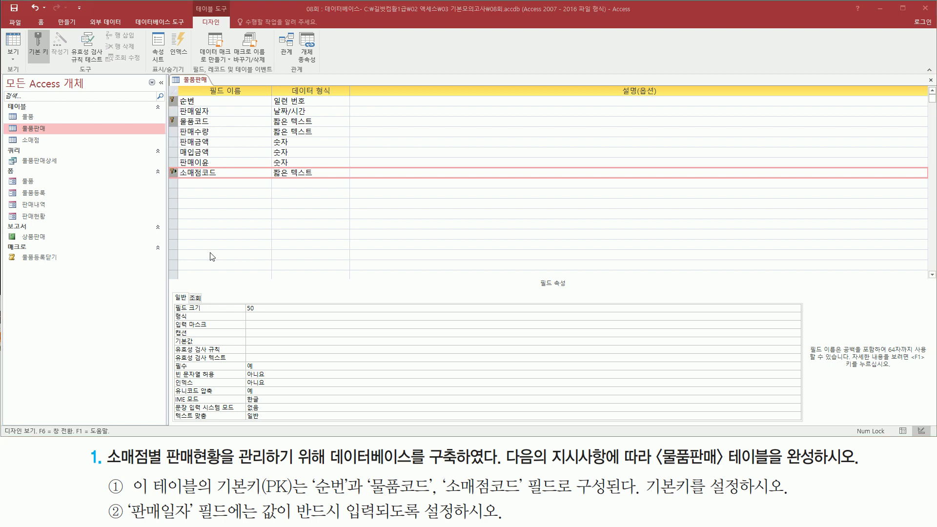
{"action": "left_click_drag", "start_coordinate": [127, 497], "coordinate": [231, 524]}
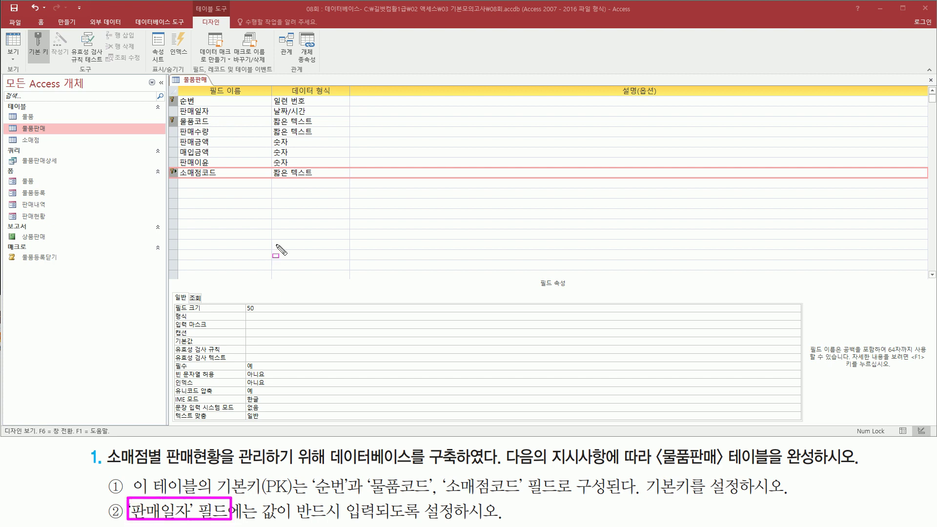
{"action": "left_click_drag", "start_coordinate": [176, 105], "coordinate": [215, 117]}
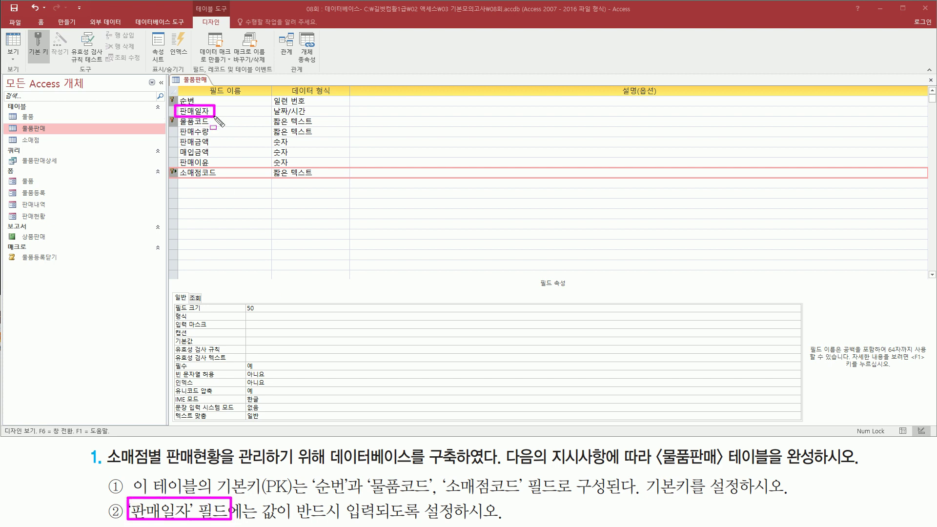
{"action": "key", "text": "Escape"}
Step: Set the 필수 (Required) property of the 판매일자 field to 예
{"action": "left_click", "coordinate": [207, 113]}
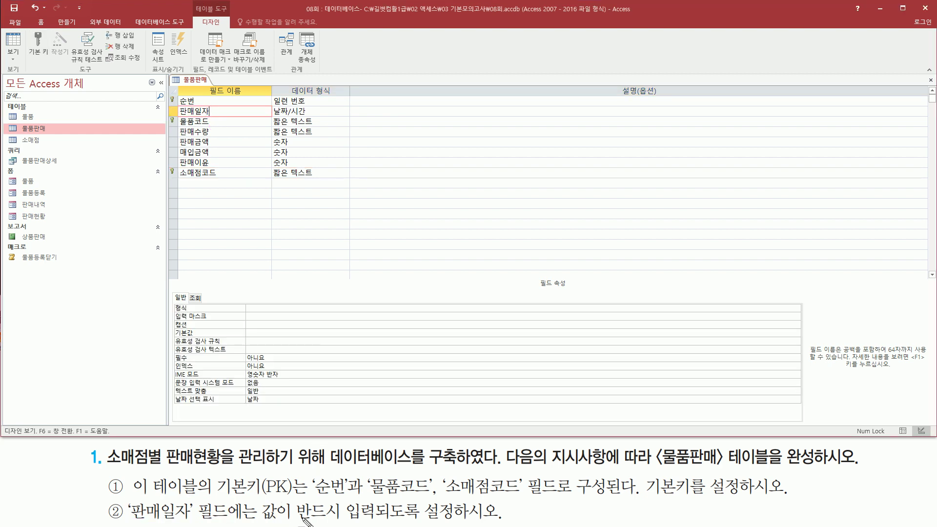
{"action": "mouse_move", "coordinate": [256, 525]}
{"action": "left_mouse_down"}
{"action": "mouse_move", "coordinate": [429, 524]}
{"action": "mouse_move", "coordinate": [430, 504]}
{"action": "left_mouse_up"}
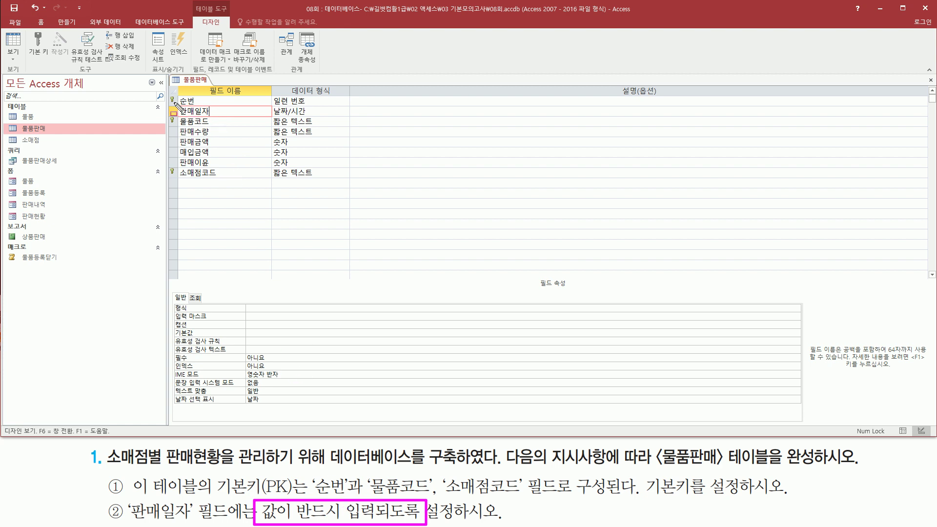
{"action": "left_click_drag", "start_coordinate": [175, 104], "coordinate": [212, 116]}
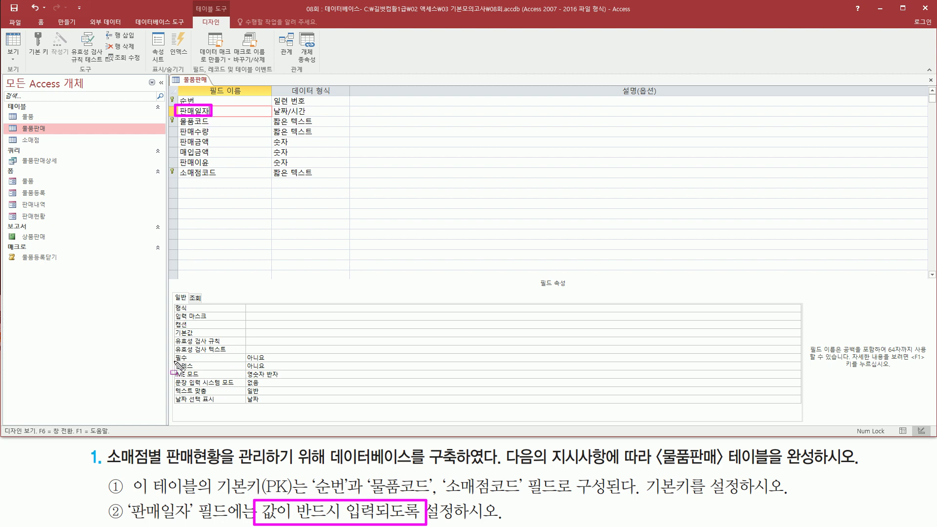
{"action": "mouse_move", "coordinate": [173, 349]}
{"action": "left_mouse_down"}
{"action": "mouse_move", "coordinate": [211, 366]}
{"action": "mouse_move", "coordinate": [278, 361]}
{"action": "left_mouse_up"}
{"action": "key", "text": "Escape"}
{"action": "left_click", "coordinate": [282, 358]}
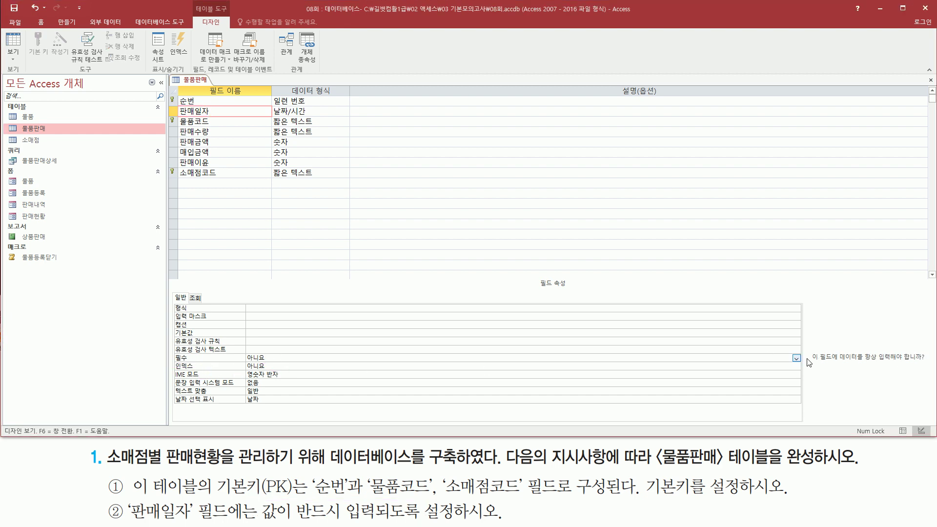
{"action": "left_click", "coordinate": [796, 359]}
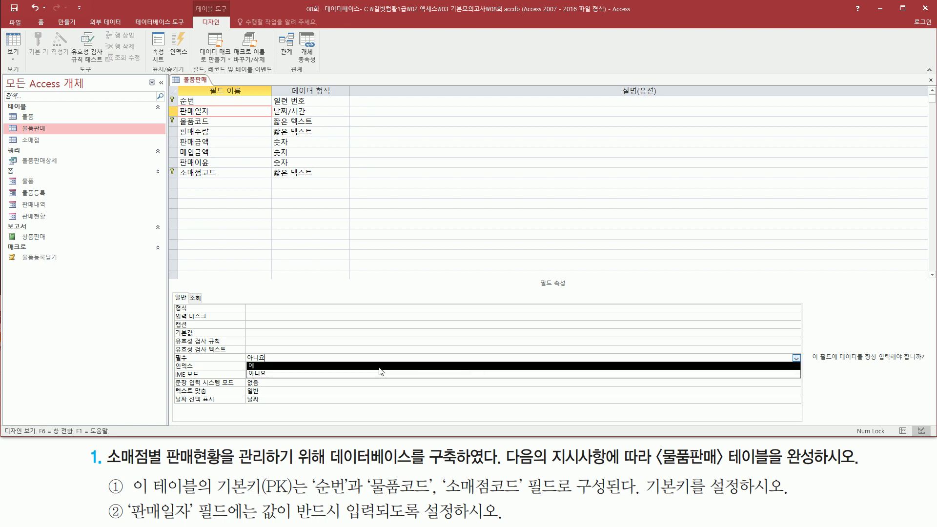
{"action": "left_click", "coordinate": [357, 366]}
{"action": "left_click", "coordinate": [308, 358]}
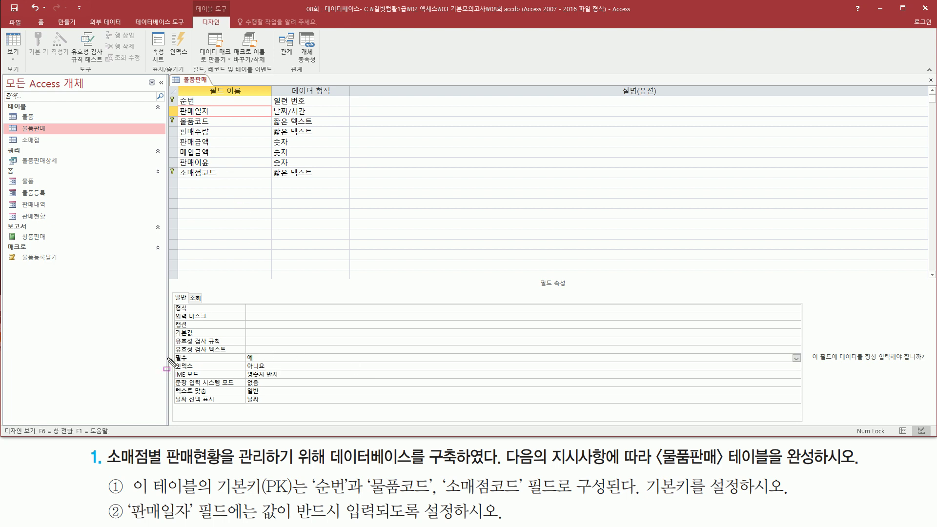
{"action": "mouse_move", "coordinate": [171, 351]}
{"action": "left_mouse_down"}
{"action": "mouse_move", "coordinate": [186, 360]}
{"action": "mouse_move", "coordinate": [280, 363]}
{"action": "left_mouse_up"}
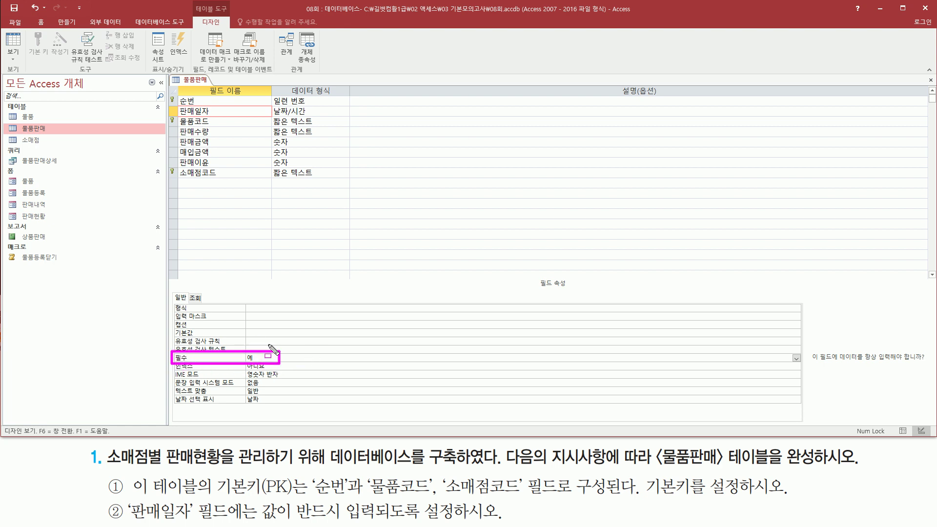
{"action": "key", "text": "Escape"}
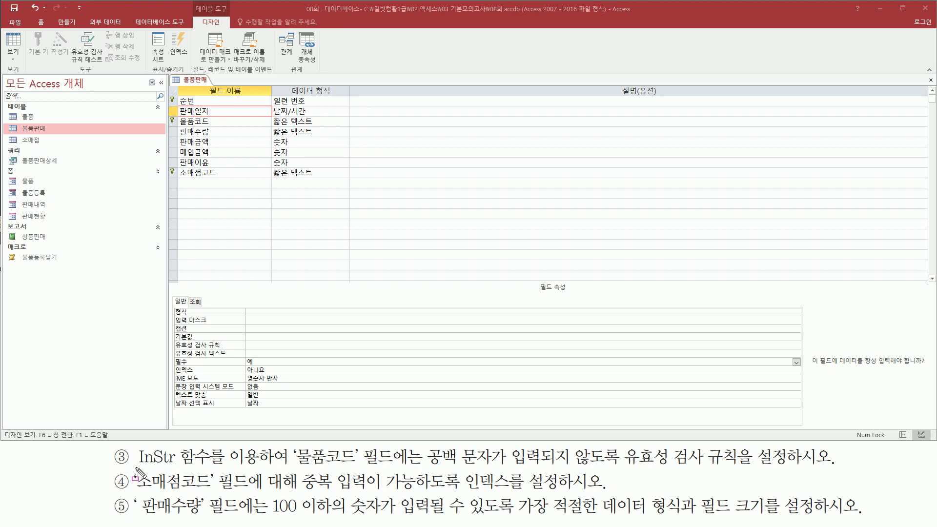
{"action": "left_click_drag", "start_coordinate": [136, 470], "coordinate": [221, 467]}
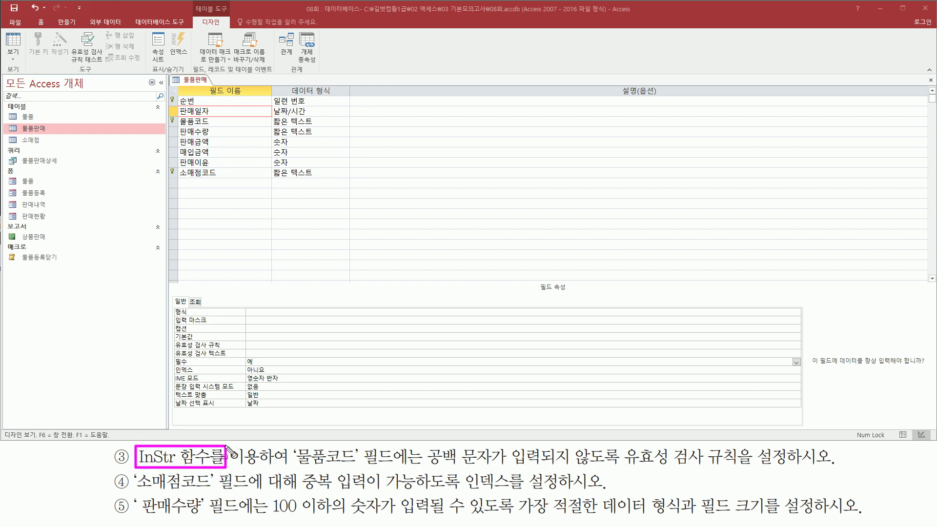
{"action": "left_click_drag", "start_coordinate": [294, 468], "coordinate": [375, 466]}
{"action": "mouse_move", "coordinate": [423, 443]}
{"action": "left_mouse_down"}
{"action": "mouse_move", "coordinate": [424, 471]}
{"action": "mouse_move", "coordinate": [793, 477]}
{"action": "left_mouse_up"}
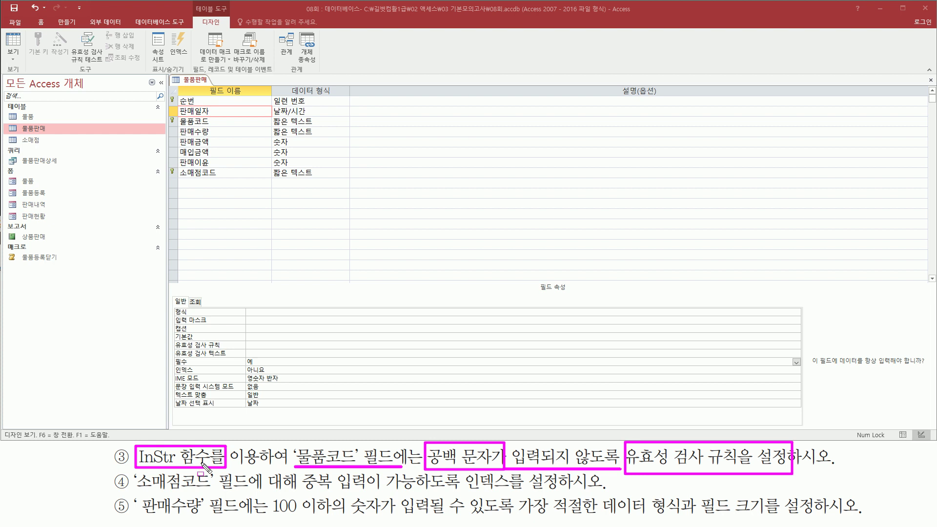
Step: Write the InStr function syntax in a memo note as "instr( 시작위치 , 문자열, 찾는문자 )"
{"action": "key", "text": "Escape"}
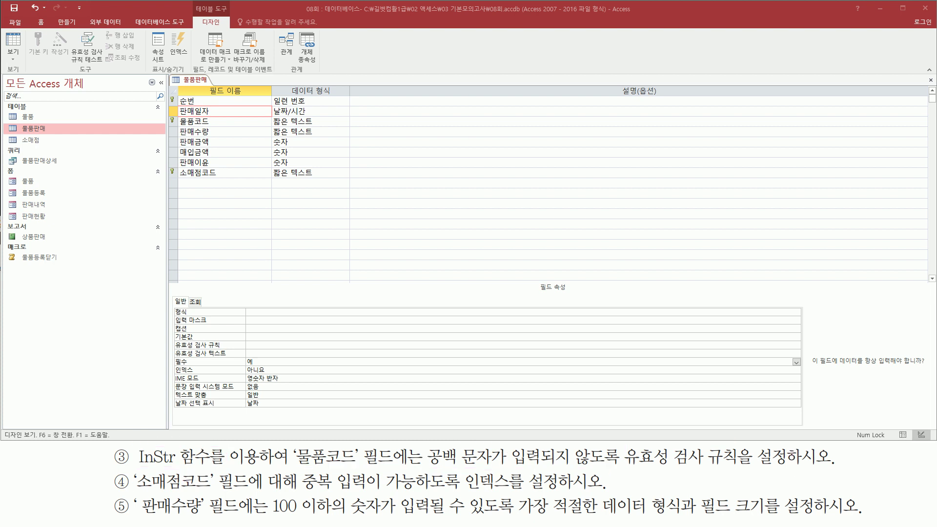
{"action": "type", "text": "inst"}
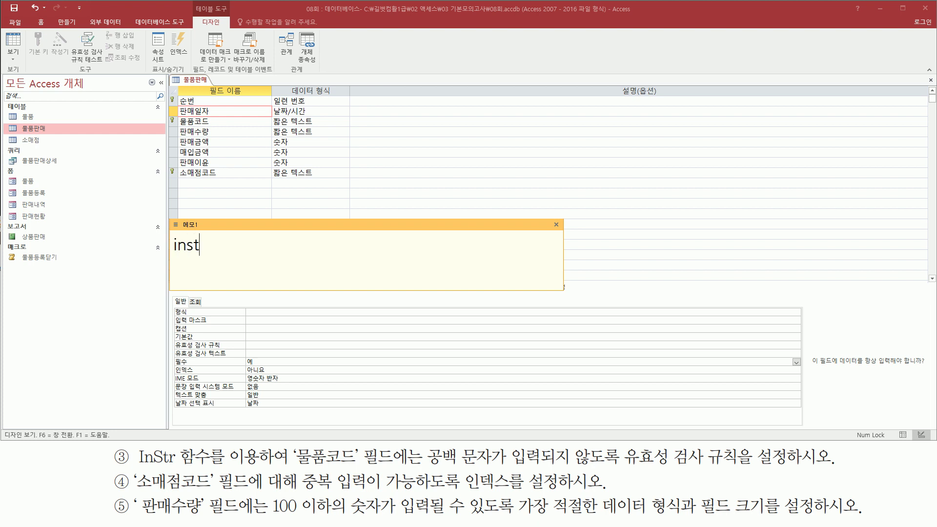
{"action": "type", "text": "r( 시작위치"}
{"action": "type", "text": " , "}
{"action": "type", "text": "문자열, "}
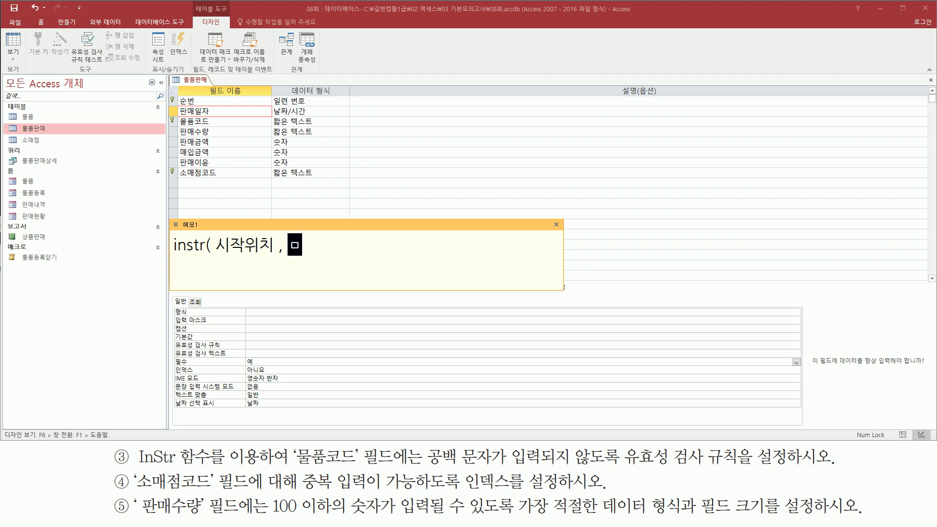
{"action": "type", "text": "찾느"}
{"action": "type", "text": "문자열, 찾는문자"}
{"action": "type", "text": " )"}
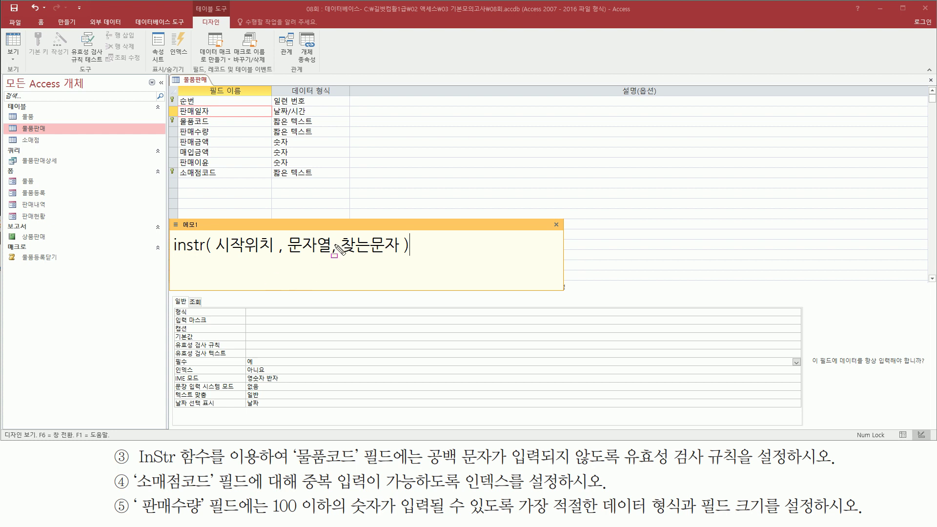
{"action": "mouse_move", "coordinate": [285, 256]}
{"action": "left_mouse_down"}
{"action": "mouse_move", "coordinate": [328, 258]}
{"action": "mouse_move", "coordinate": [331, 233]}
{"action": "mouse_move", "coordinate": [286, 234]}
{"action": "mouse_move", "coordinate": [293, 257]}
{"action": "mouse_move", "coordinate": [322, 254]}
{"action": "left_mouse_up"}
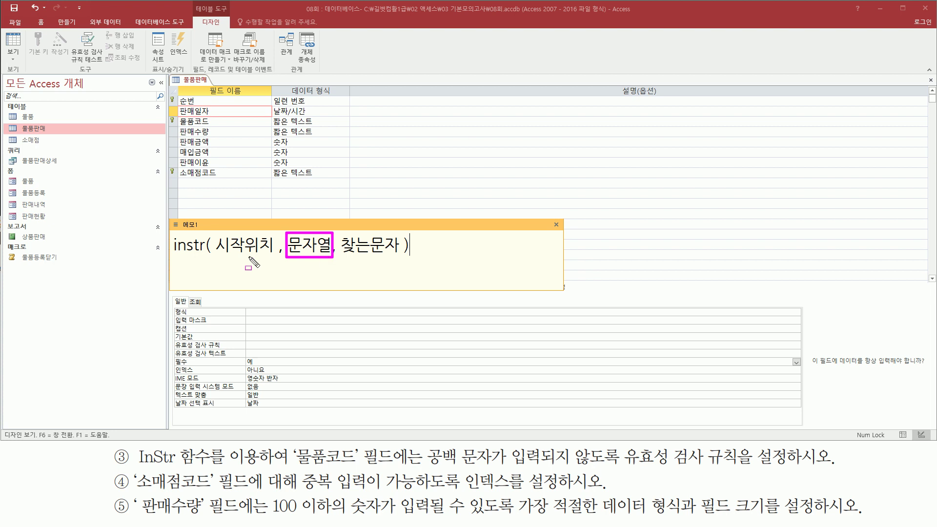
{"action": "left_click_drag", "start_coordinate": [215, 254], "coordinate": [276, 254]}
{"action": "left_click_drag", "start_coordinate": [343, 254], "coordinate": [397, 254]}
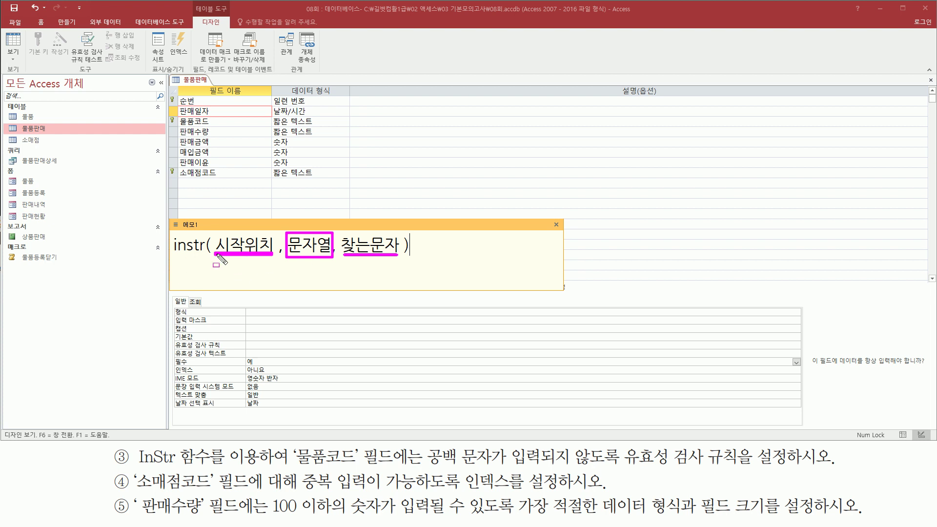
{"action": "mouse_move", "coordinate": [214, 231]}
{"action": "left_mouse_down"}
{"action": "mouse_move", "coordinate": [235, 273]}
{"action": "mouse_move", "coordinate": [275, 264]}
{"action": "left_mouse_up"}
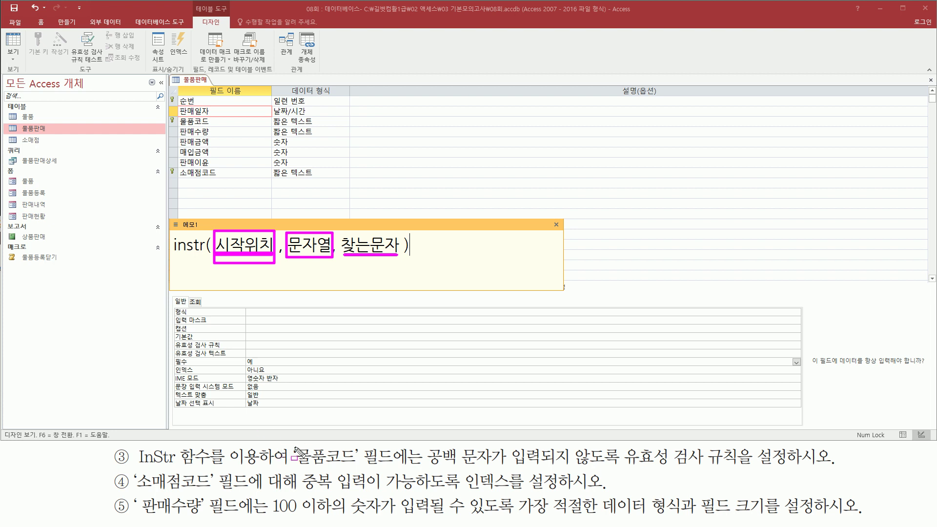
{"action": "mouse_move", "coordinate": [294, 443]}
{"action": "left_mouse_down"}
{"action": "mouse_move", "coordinate": [348, 473]}
{"action": "mouse_move", "coordinate": [361, 469]}
{"action": "left_mouse_up"}
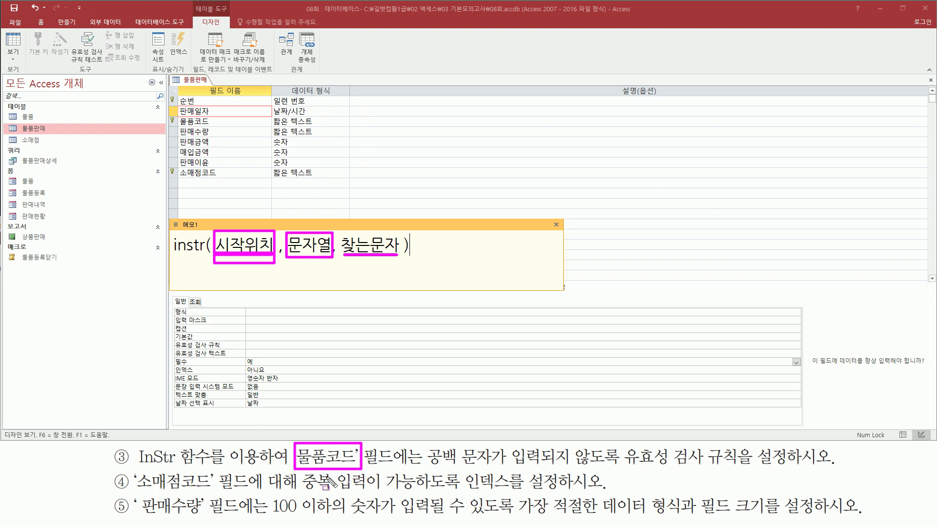
{"action": "left_click_drag", "start_coordinate": [425, 467], "coordinate": [494, 466]}
{"action": "left_click_drag", "start_coordinate": [508, 466], "coordinate": [619, 466]}
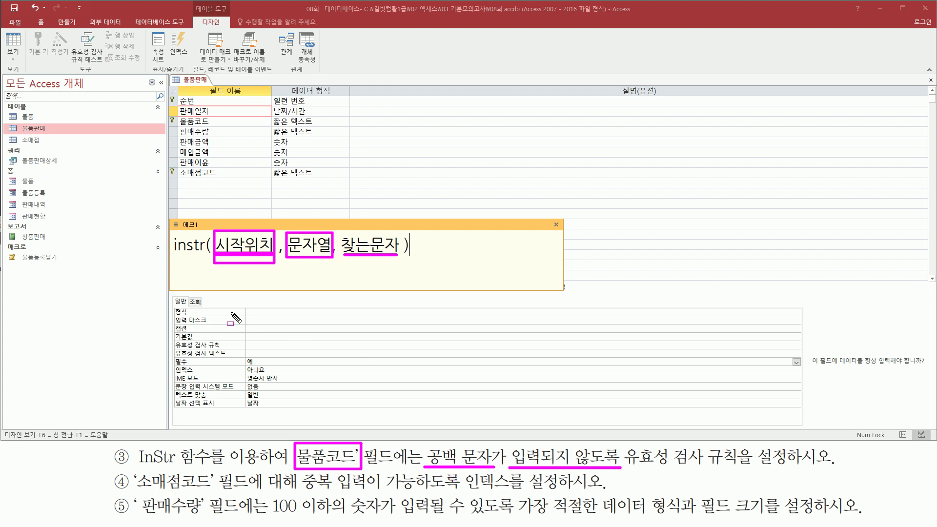
{"action": "key", "text": "Escape"}
Step: Add a second memo line with the expression instr( [물품코드], " ")
{"action": "key", "text": "Return"}
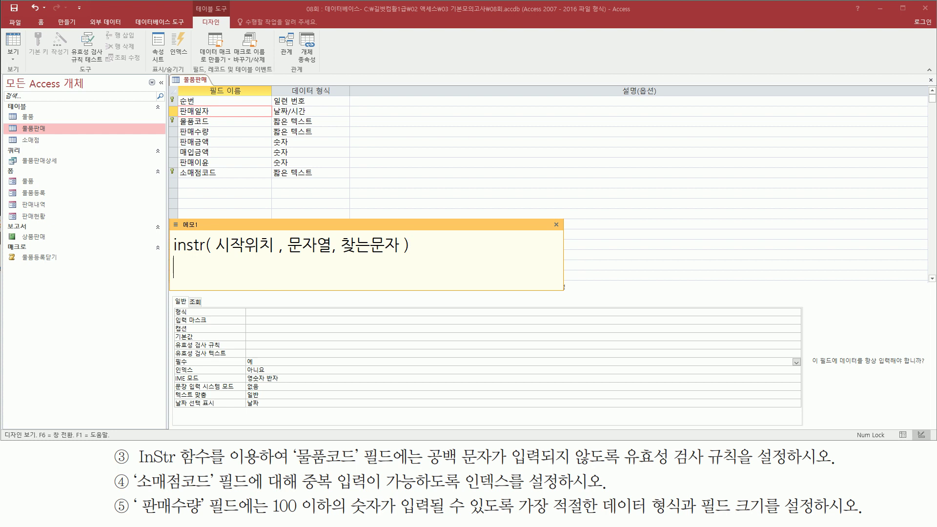
{"action": "type", "text": "ㅑㅜ"}
{"action": "key", "text": "BackSpace"}
{"action": "key", "text": "BackSpace"}
{"action": "key", "text": "Hangul"}
{"action": "type", "text": "inst"}
{"action": "type", "text": "r("}
{"action": "type", "text": "[무"}
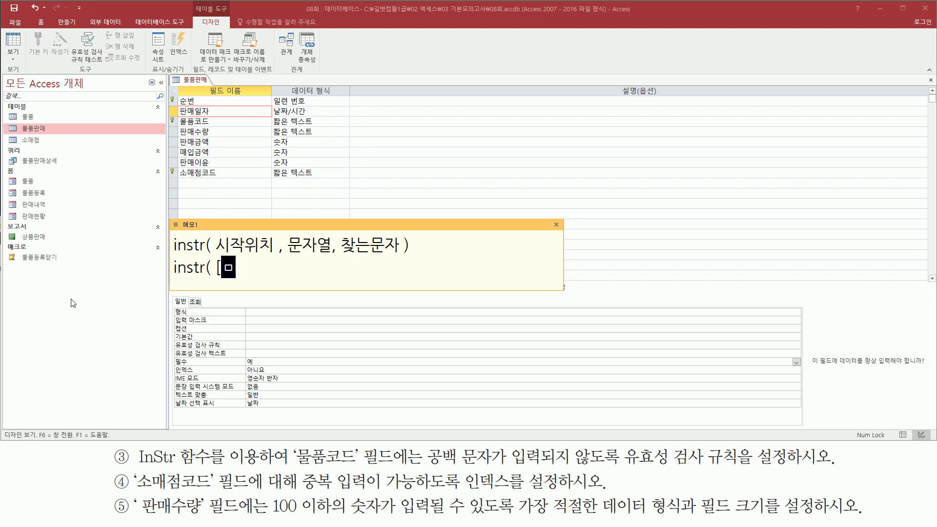
{"action": "type", "text": "물품코드"}
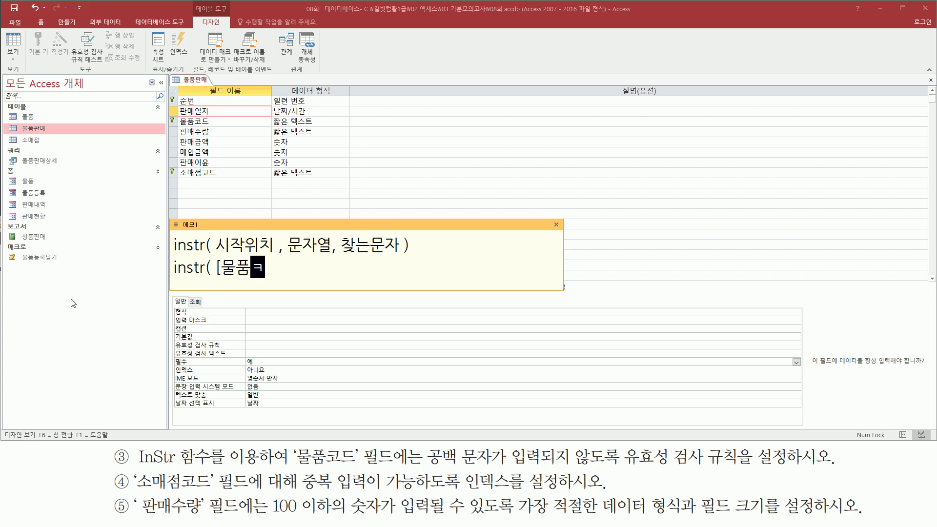
{"action": "type", "text": "], "}
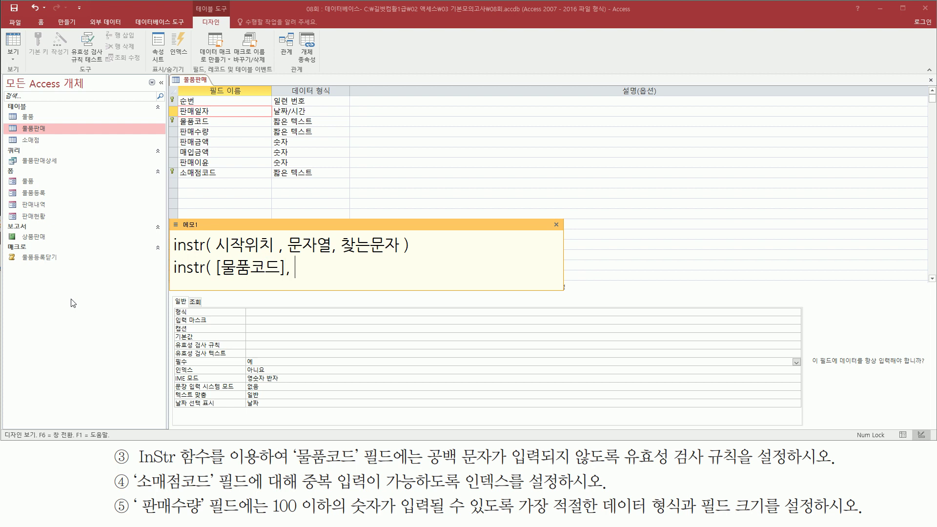
{"action": "type", "text": "\" \")"}
{"action": "left_click_drag", "start_coordinate": [302, 266], "coordinate": [305, 267]}
{"action": "left_click_drag", "start_coordinate": [293, 280], "coordinate": [314, 279]}
{"action": "left_click_drag", "start_coordinate": [220, 279], "coordinate": [281, 279]}
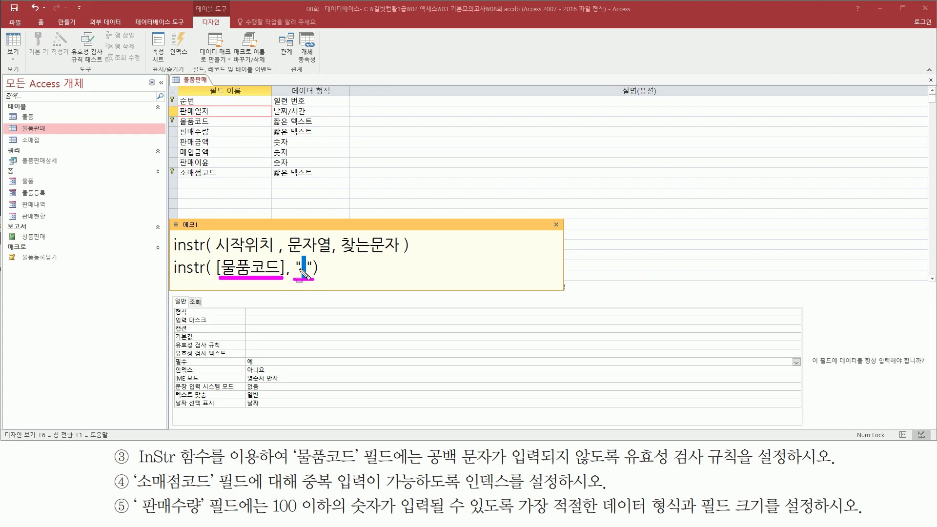
{"action": "left_click_drag", "start_coordinate": [429, 467], "coordinate": [617, 467]}
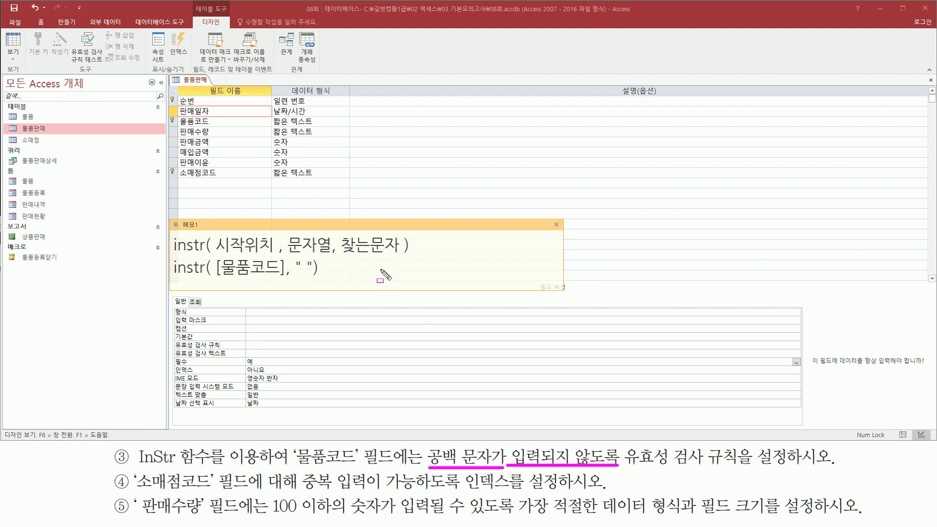
{"action": "key", "text": "Escape"}
Step: Append =0 to the InStr expression on the memo's second line and copy the whole line
{"action": "left_click", "coordinate": [317, 268]}
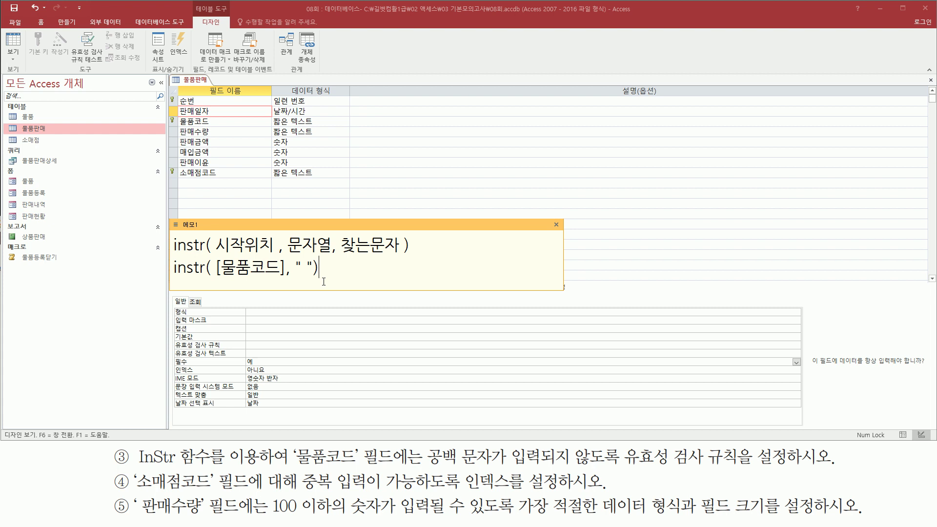
{"action": "type", "text": "=0"}
{"action": "left_click_drag", "start_coordinate": [329, 268], "coordinate": [219, 269]}
{"action": "left_click", "coordinate": [314, 267]}
{"action": "key", "text": "shift+End"}
{"action": "key", "text": "End"}
{"action": "key", "text": "shift+Home"}
{"action": "key", "text": "ctrl+c"}
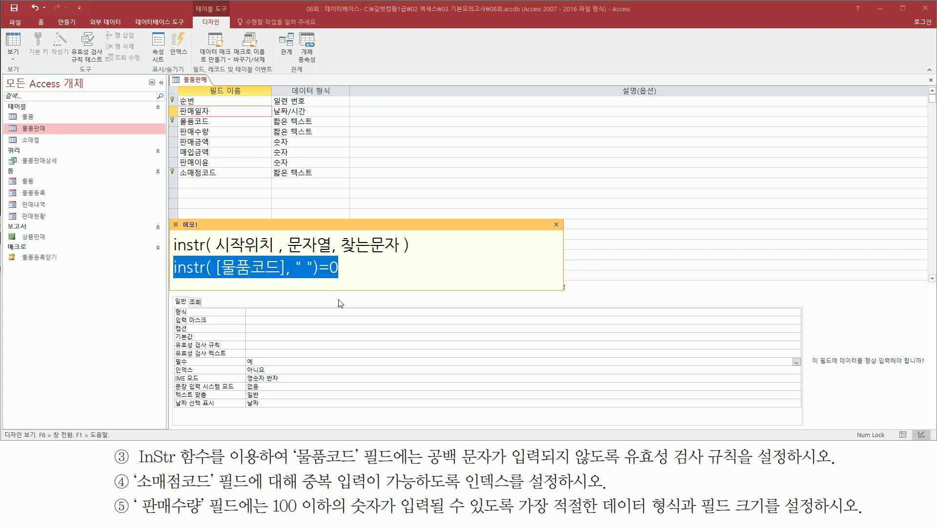
Step: Enlarge the memo and add a copy of the expression without the space between the quotes: instr( [물품코드], "")=0
{"action": "key", "text": "End"}
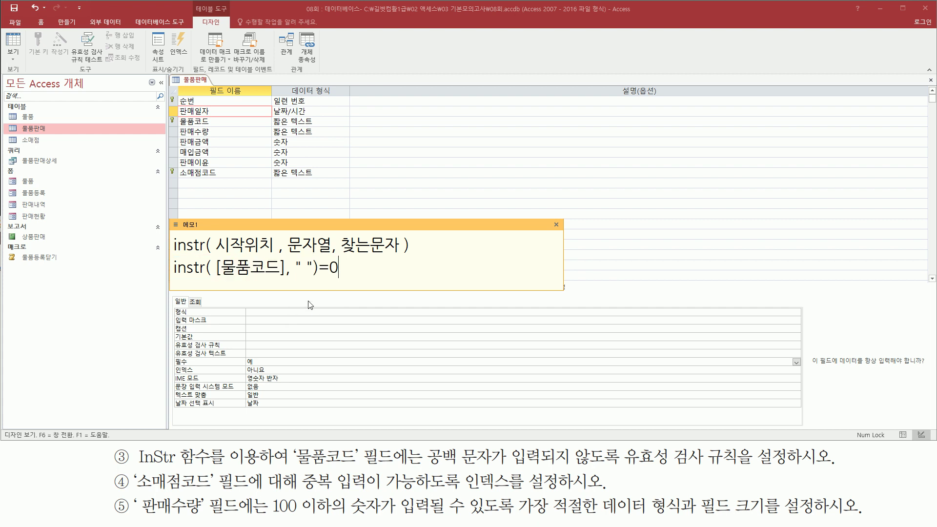
{"action": "left_click_drag", "start_coordinate": [319, 289], "coordinate": [318, 309]}
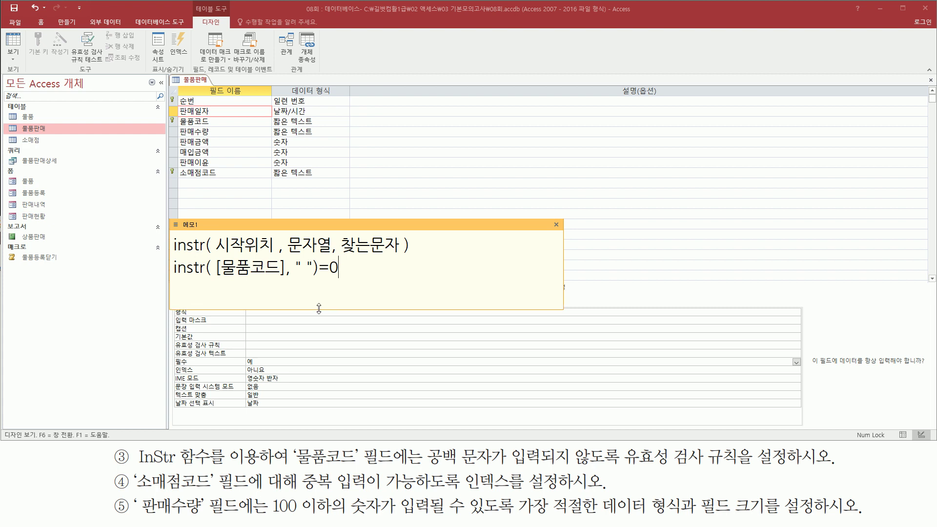
{"action": "left_click", "coordinate": [294, 286]}
{"action": "key", "text": "Return"}
{"action": "key", "text": "ctrl+v"}
{"action": "key", "text": "Left"}
{"action": "key", "text": "Left"}
{"action": "key", "text": "Left"}
{"action": "key", "text": "Left"}
{"action": "key", "text": "BackSpace"}
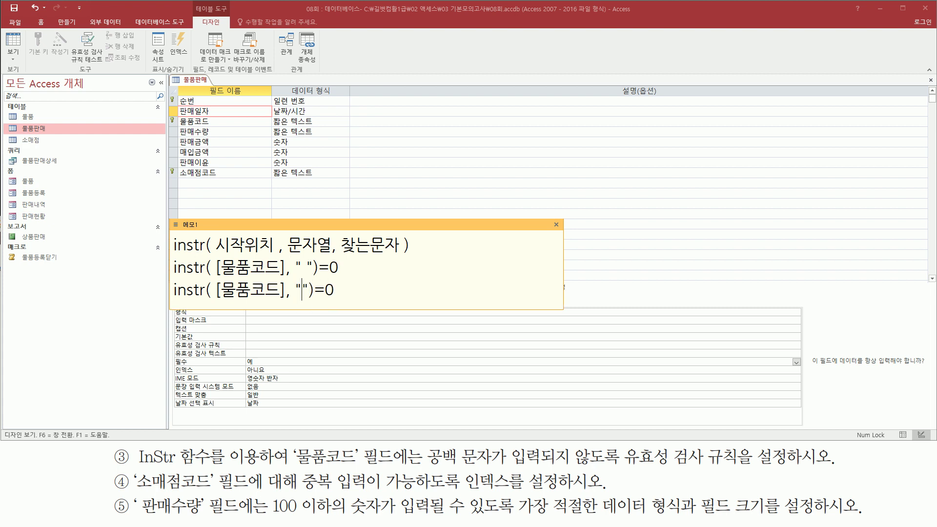
{"action": "key", "text": "Left"}
{"action": "key", "text": "shift+Right"}
{"action": "key", "text": "shift+Right"}
{"action": "left_click", "coordinate": [302, 290]}
{"action": "key", "text": "Right"}
{"action": "left_click_drag", "start_coordinate": [222, 301], "coordinate": [284, 301]}
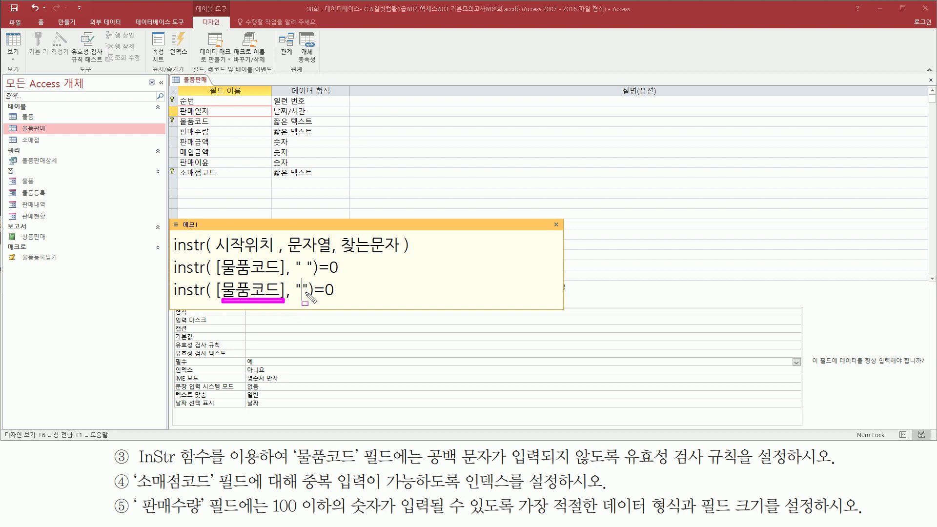
{"action": "left_click_drag", "start_coordinate": [426, 464], "coordinate": [492, 465]}
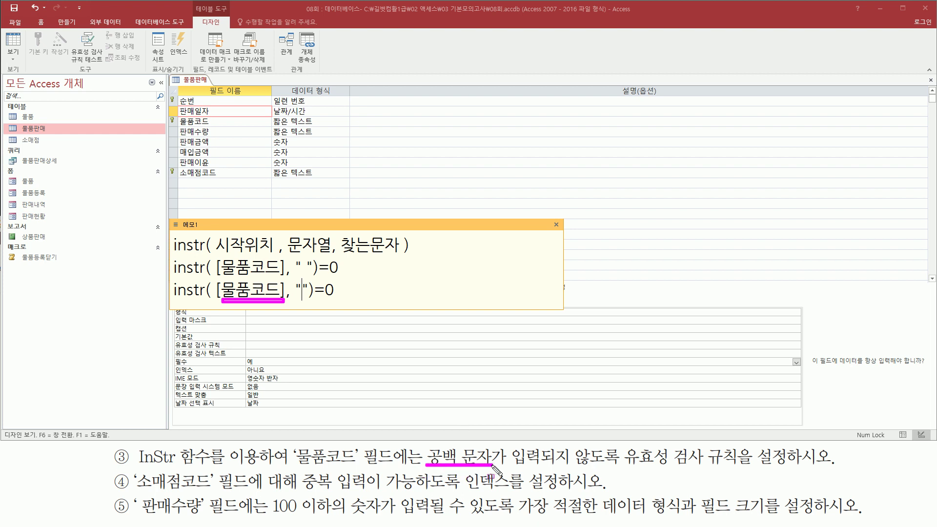
{"action": "left_click_drag", "start_coordinate": [426, 464], "coordinate": [492, 445]}
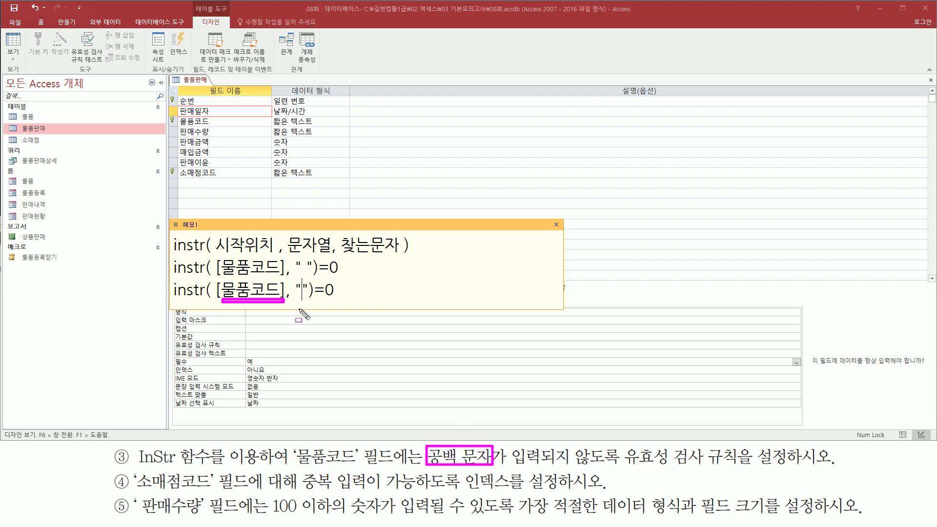
Step: Set the 유효성 검사 규칙 (Validation Rule) of the 물품코드 field to the memo's expression instr( [물품코드], " ")=0
{"action": "mouse_move", "coordinate": [304, 262]}
{"action": "left_mouse_down"}
{"action": "mouse_move", "coordinate": [304, 281]}
{"action": "mouse_move", "coordinate": [309, 274]}
{"action": "mouse_move", "coordinate": [89, 266]}
{"action": "left_mouse_up"}
{"action": "key", "text": "Escape"}
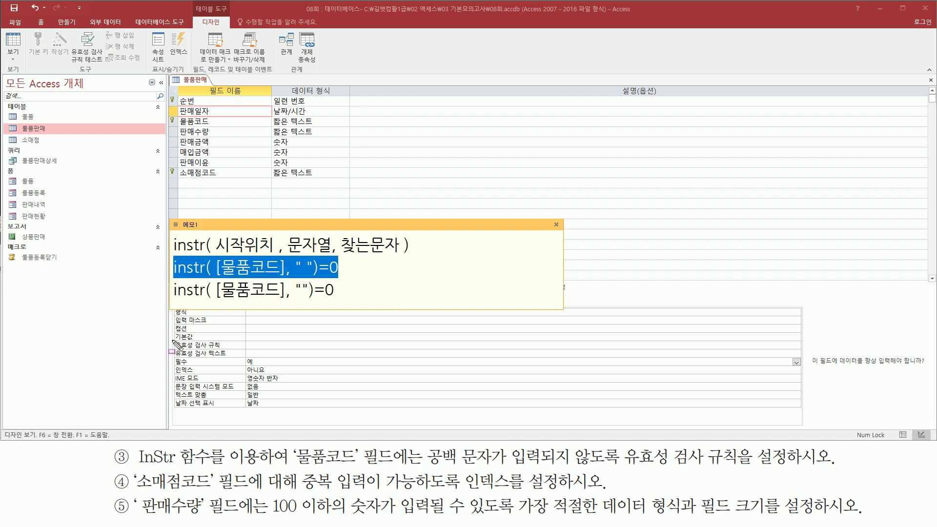
{"action": "left_click", "coordinate": [225, 122]}
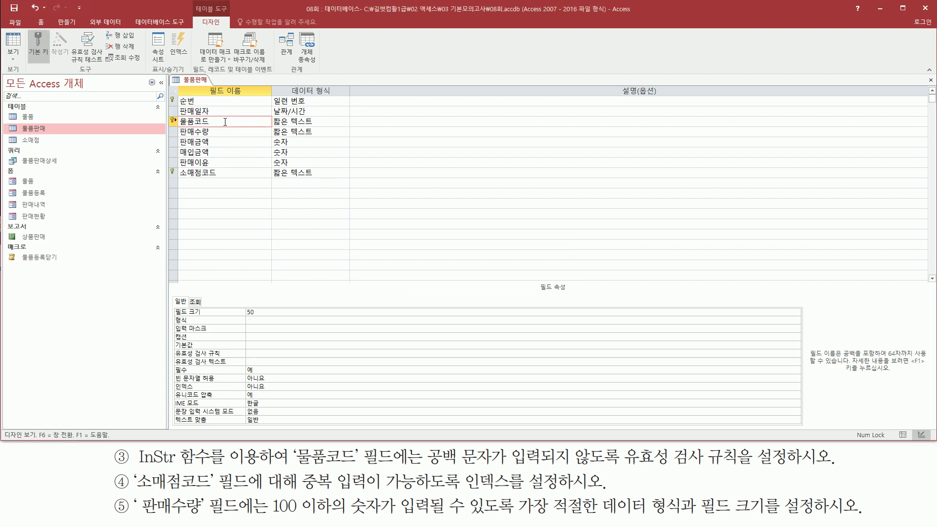
{"action": "left_click", "coordinate": [296, 353]}
{"action": "type", "text": "instr( [물품코드], \" \")=0"}
{"action": "left_click_drag", "start_coordinate": [240, 347], "coordinate": [320, 362]}
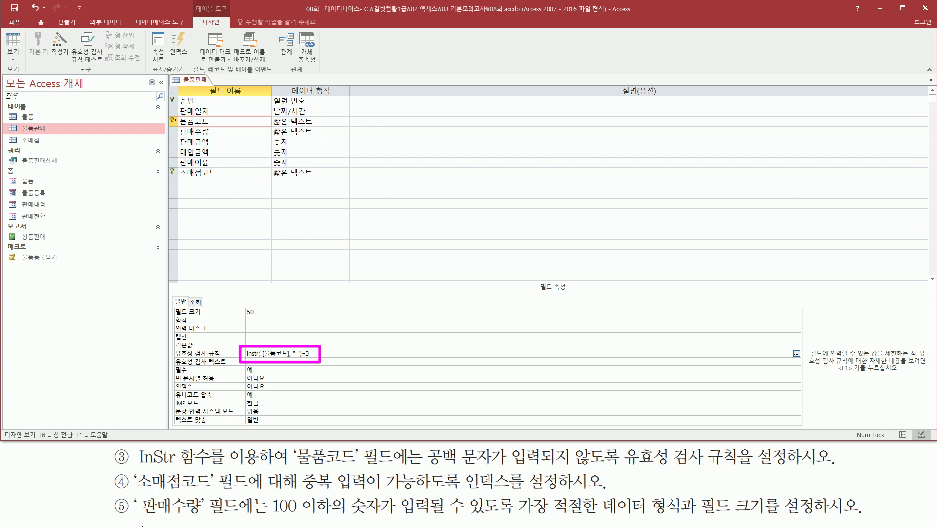
Step: Set the 인덱스 (Indexed) property of the 소매점코드 field to 예(중복 가능)
{"action": "mouse_move", "coordinate": [133, 468]}
{"action": "left_mouse_down"}
{"action": "mouse_move", "coordinate": [138, 485]}
{"action": "mouse_move", "coordinate": [218, 493]}
{"action": "left_mouse_up"}
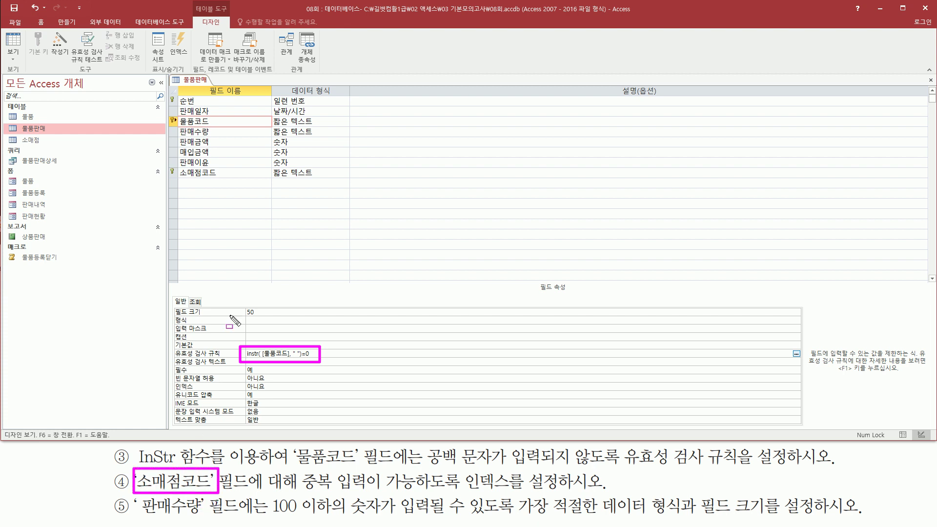
{"action": "left_click_drag", "start_coordinate": [175, 165], "coordinate": [238, 184]}
{"action": "left_click", "coordinate": [232, 175]}
{"action": "left_click_drag", "start_coordinate": [241, 185], "coordinate": [238, 180]}
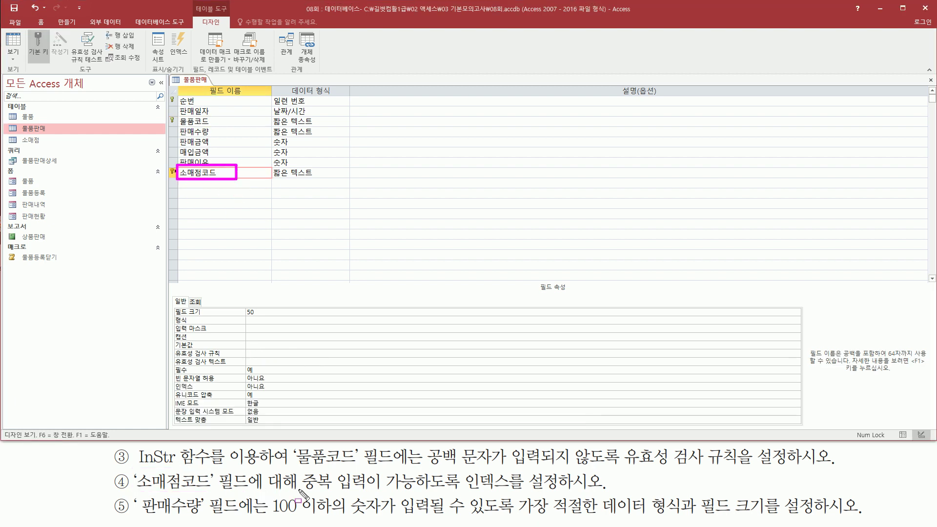
{"action": "mouse_move", "coordinate": [300, 491]}
{"action": "left_mouse_down"}
{"action": "mouse_move", "coordinate": [420, 493]}
{"action": "mouse_move", "coordinate": [419, 473]}
{"action": "left_mouse_up"}
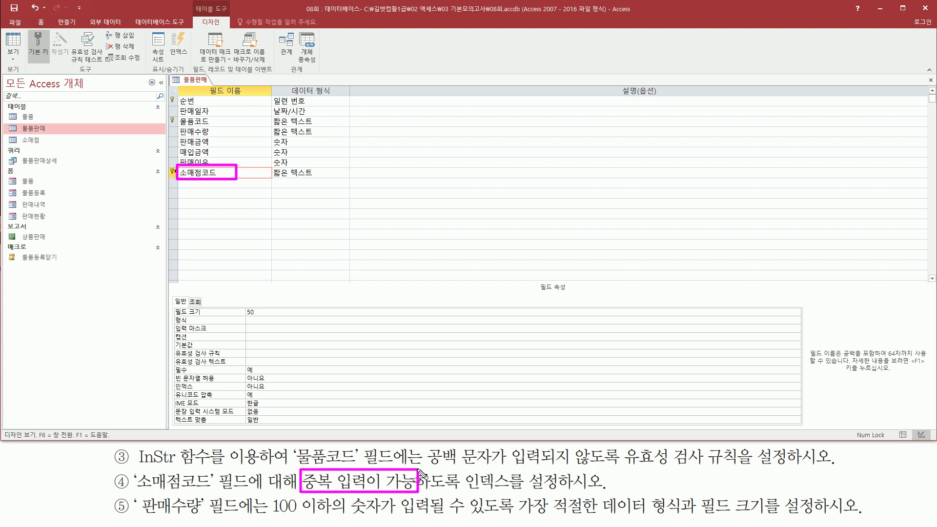
{"action": "left_click_drag", "start_coordinate": [455, 491], "coordinate": [583, 492]}
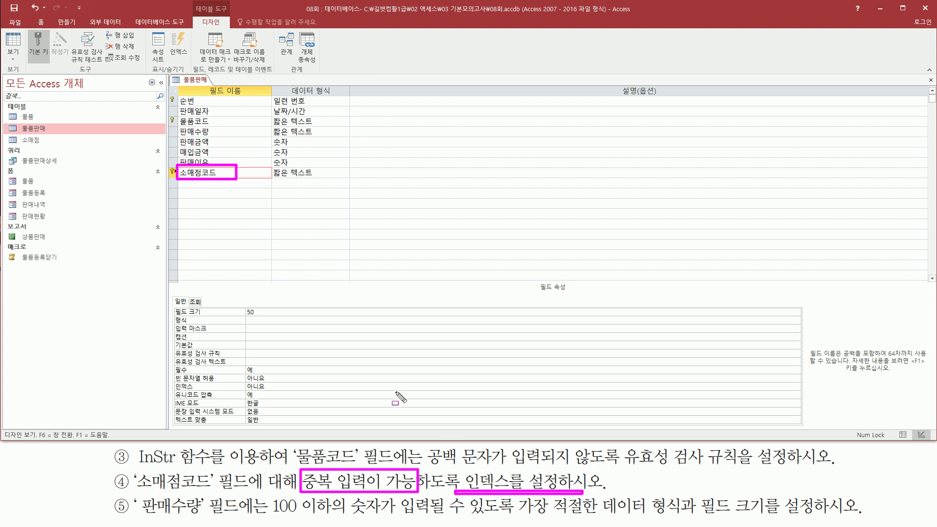
{"action": "mouse_move", "coordinate": [172, 381]}
{"action": "left_mouse_down"}
{"action": "mouse_move", "coordinate": [213, 393]}
{"action": "mouse_move", "coordinate": [272, 391]}
{"action": "left_mouse_up"}
{"action": "key", "text": "Escape"}
{"action": "left_click", "coordinate": [287, 387]}
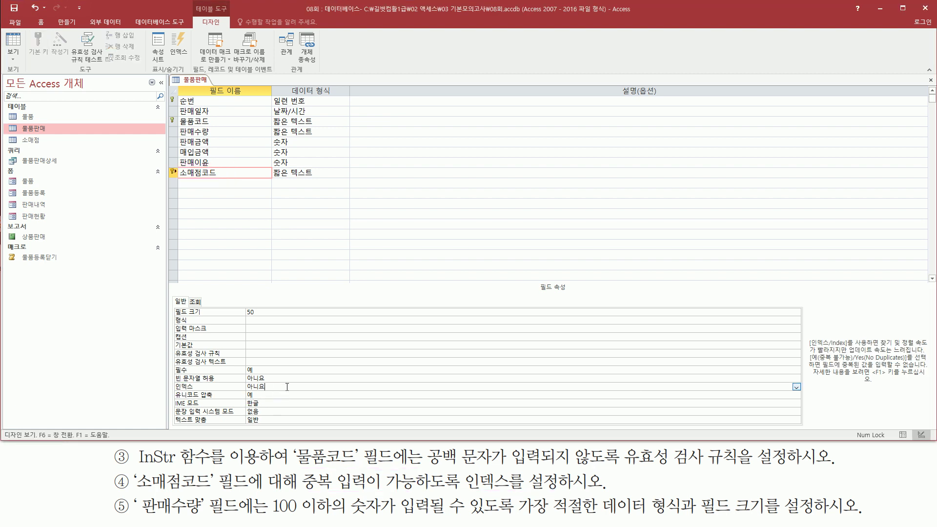
{"action": "left_click", "coordinate": [796, 388]}
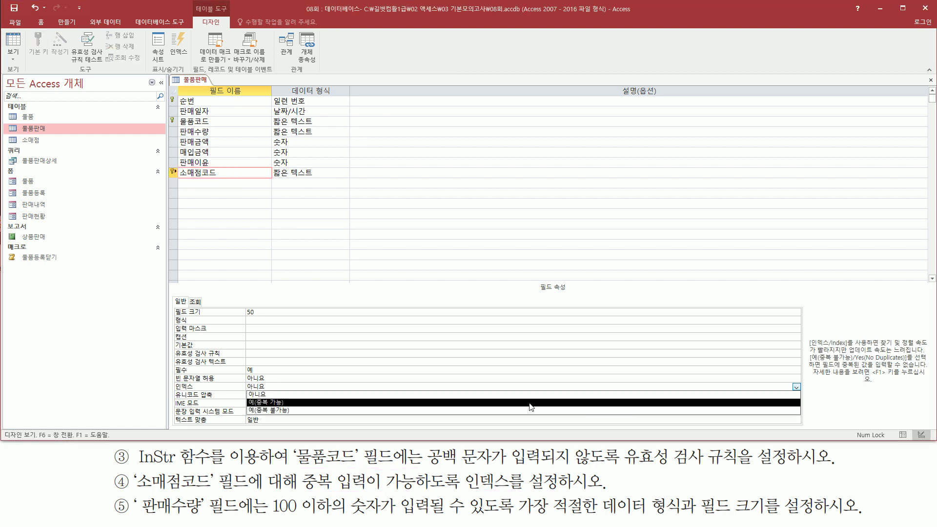
{"action": "left_click", "coordinate": [290, 403]}
{"action": "left_click", "coordinate": [302, 389]}
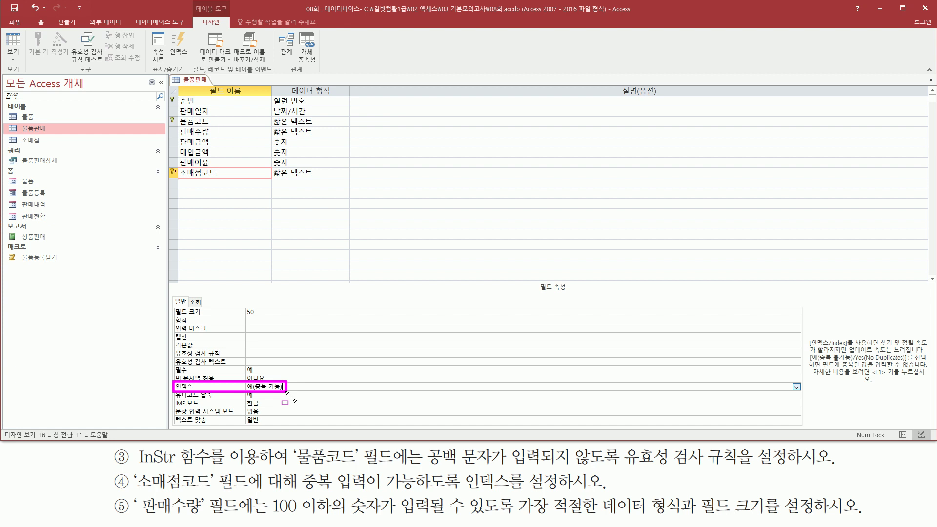
{"action": "left_click_drag", "start_coordinate": [302, 491], "coordinate": [413, 490]}
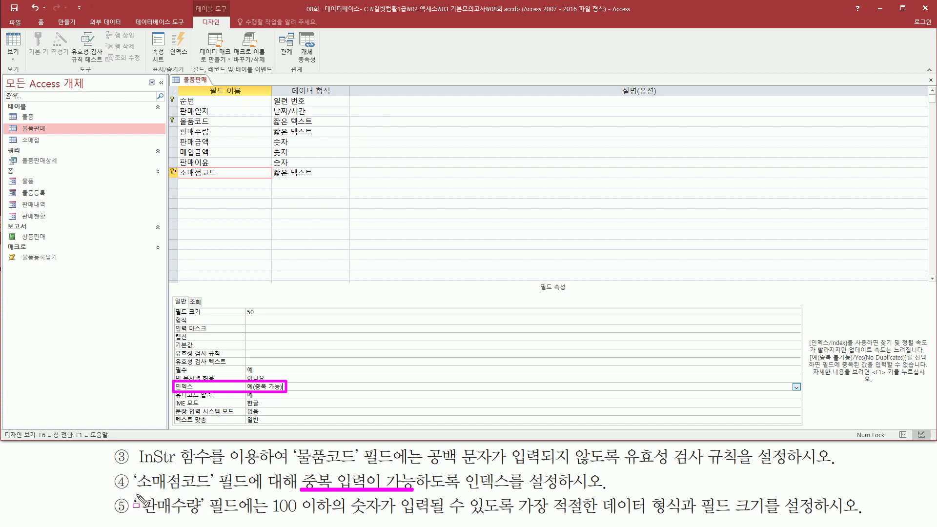
{"action": "left_click_drag", "start_coordinate": [133, 491], "coordinate": [202, 516]}
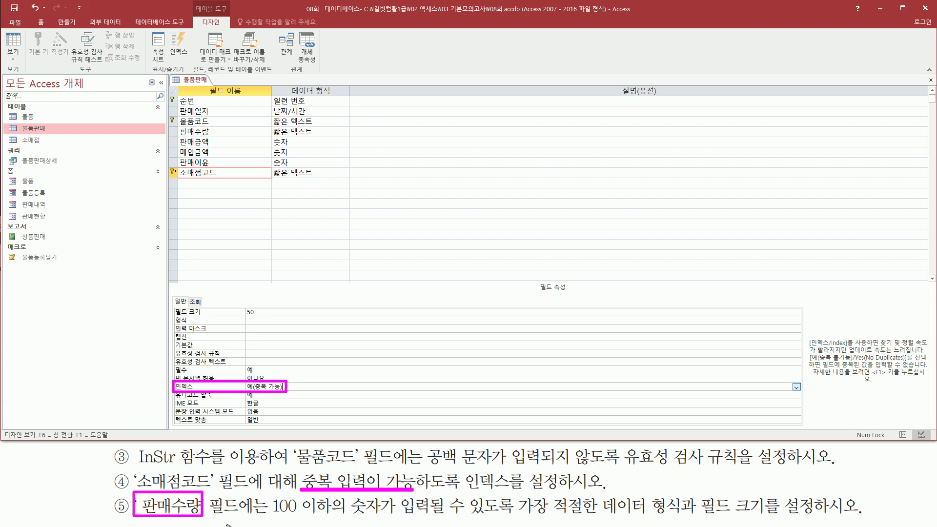
Step: Change the data type of the 판매수량 field to 숫자 (Number)
{"action": "mouse_move", "coordinate": [176, 123]}
{"action": "left_mouse_down"}
{"action": "mouse_move", "coordinate": [183, 135]}
{"action": "mouse_move", "coordinate": [219, 139]}
{"action": "left_mouse_up"}
{"action": "key", "text": "Escape"}
{"action": "left_click", "coordinate": [190, 131]}
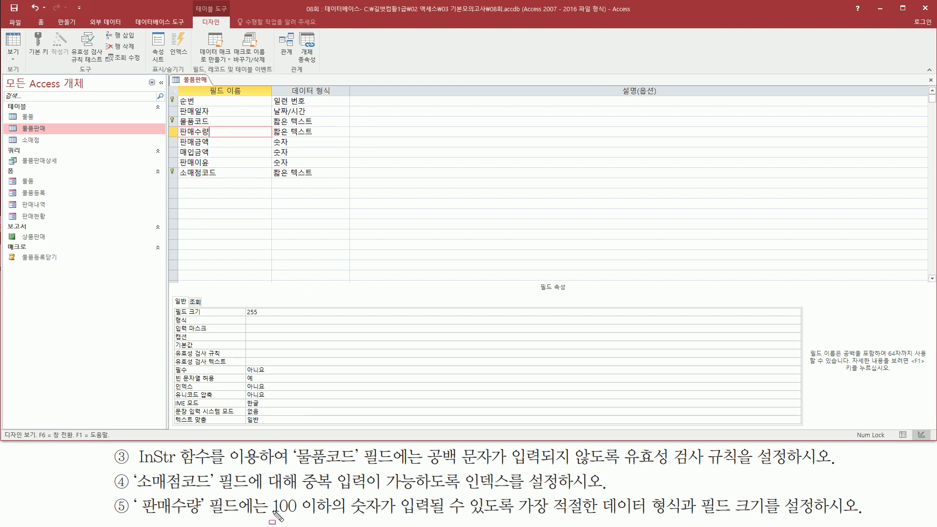
{"action": "left_click_drag", "start_coordinate": [270, 514], "coordinate": [382, 514]}
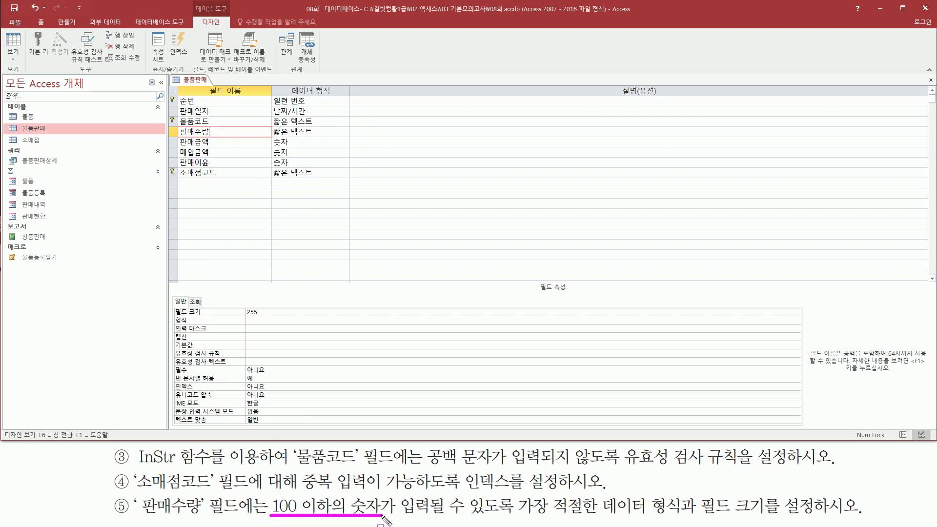
{"action": "left_click_drag", "start_coordinate": [511, 517], "coordinate": [820, 518]}
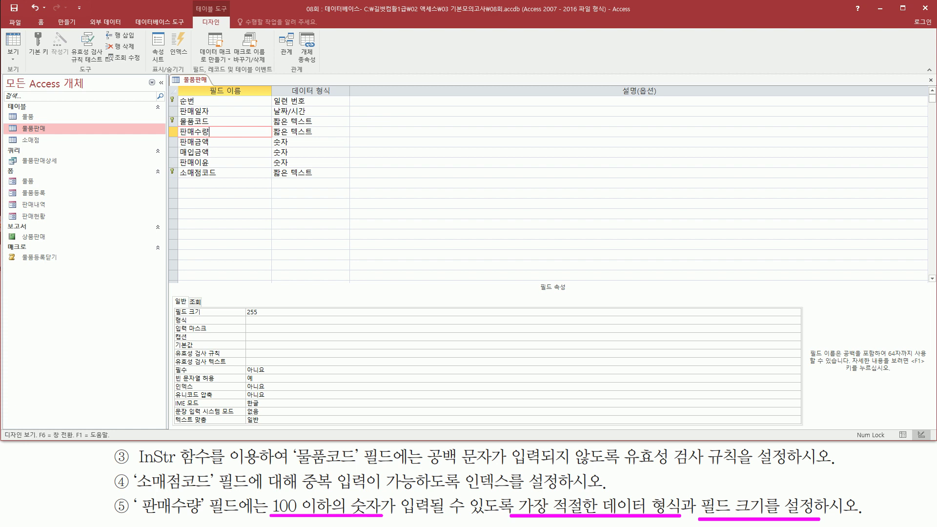
{"action": "left_click_drag", "start_coordinate": [175, 124], "coordinate": [216, 137]}
{"action": "left_click_drag", "start_coordinate": [267, 123], "coordinate": [325, 139]}
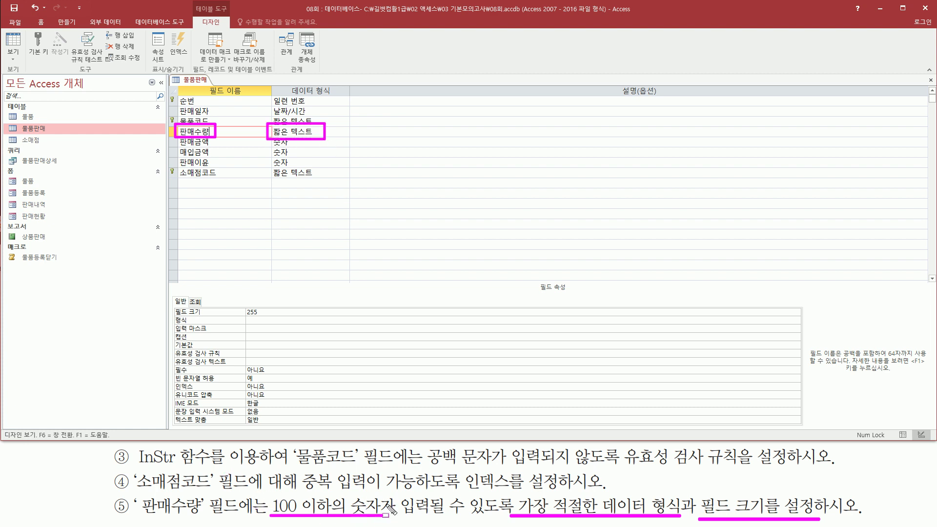
{"action": "left_click", "coordinate": [312, 133]}
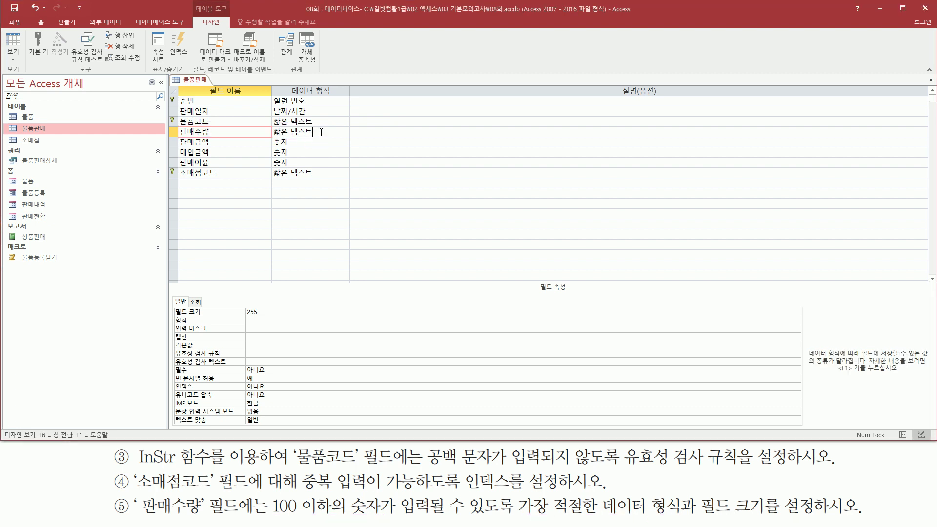
{"action": "left_click", "coordinate": [345, 131]}
{"action": "left_click", "coordinate": [323, 164]}
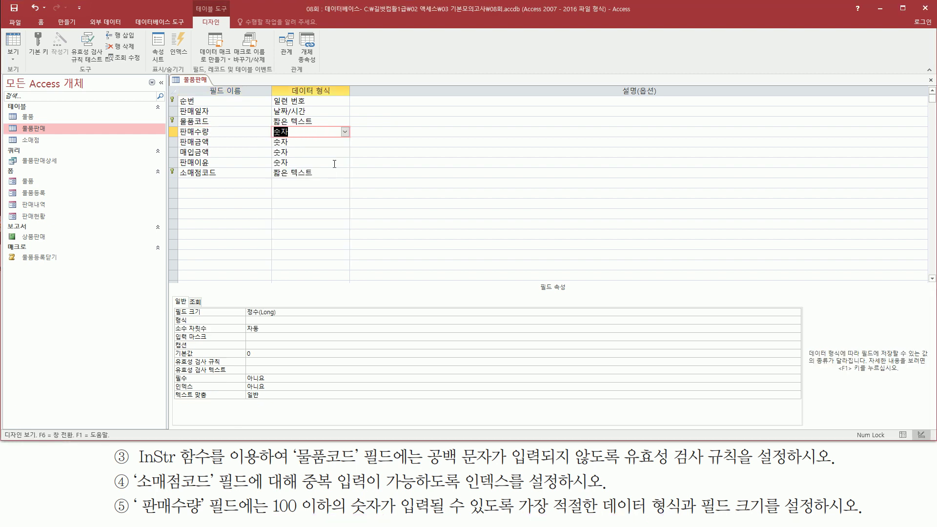
{"action": "left_click", "coordinate": [299, 132]}
Step: Set the 필드 크기 (Field Size) property of the 판매수량 field to 바이트 (Byte)
{"action": "left_click_drag", "start_coordinate": [352, 515], "coordinate": [426, 514]}
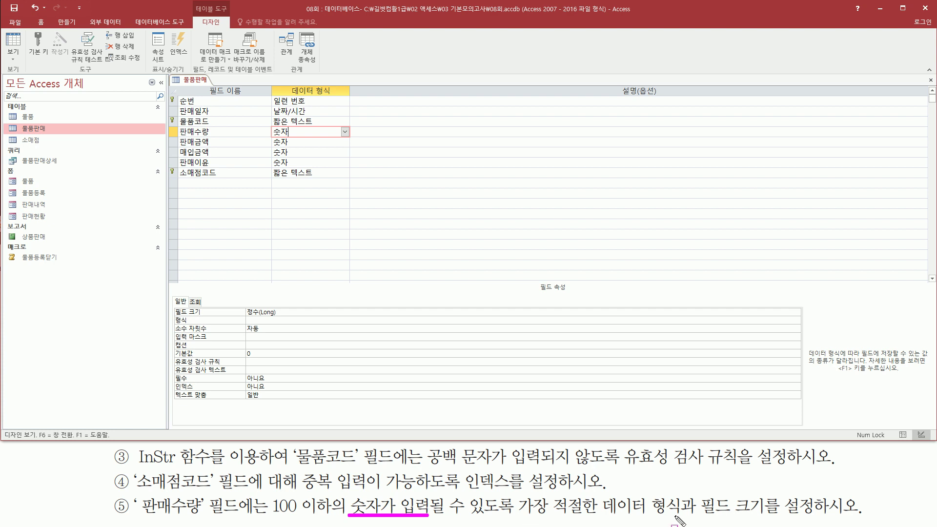
{"action": "left_click_drag", "start_coordinate": [696, 517], "coordinate": [817, 493]}
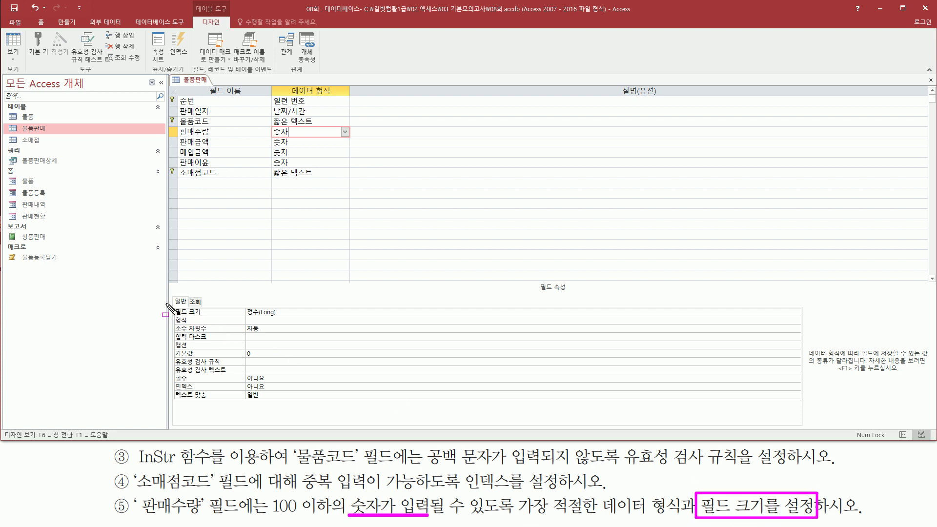
{"action": "left_click_drag", "start_coordinate": [173, 306], "coordinate": [272, 316]}
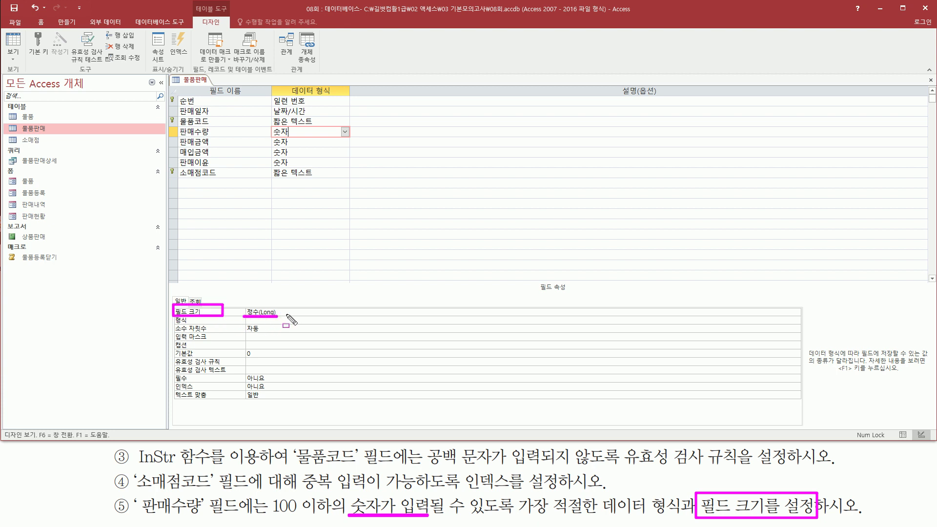
{"action": "key", "text": "Escape"}
{"action": "left_click", "coordinate": [514, 312]}
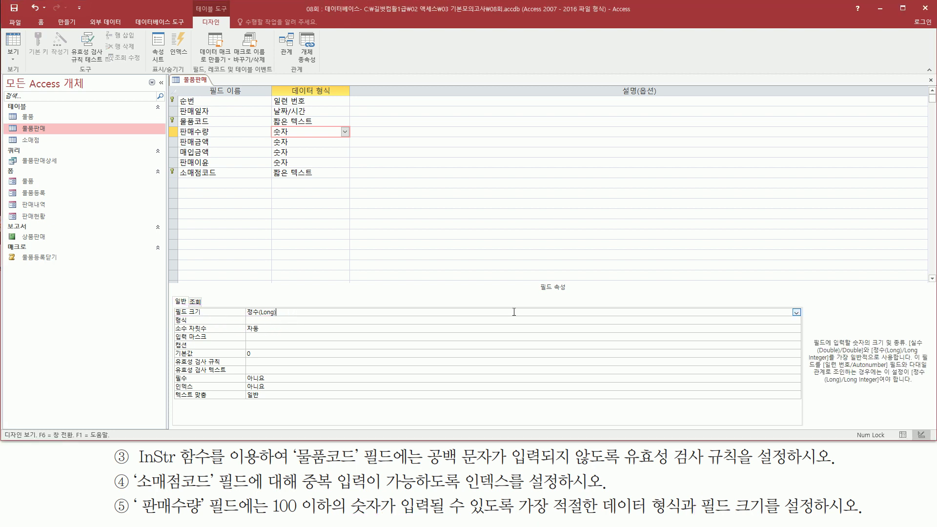
{"action": "left_click", "coordinate": [797, 312]}
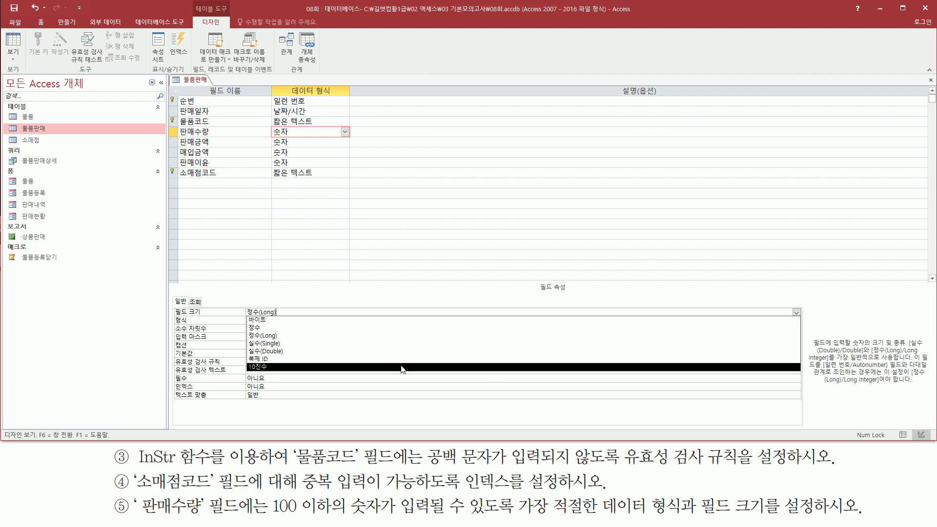
{"action": "left_click", "coordinate": [229, 318]}
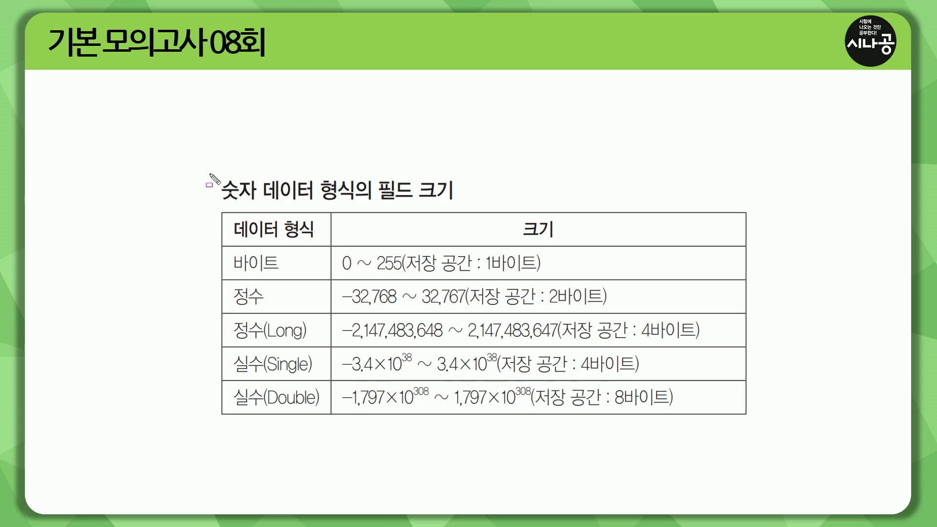
{"action": "left_click_drag", "start_coordinate": [227, 194], "coordinate": [263, 209]}
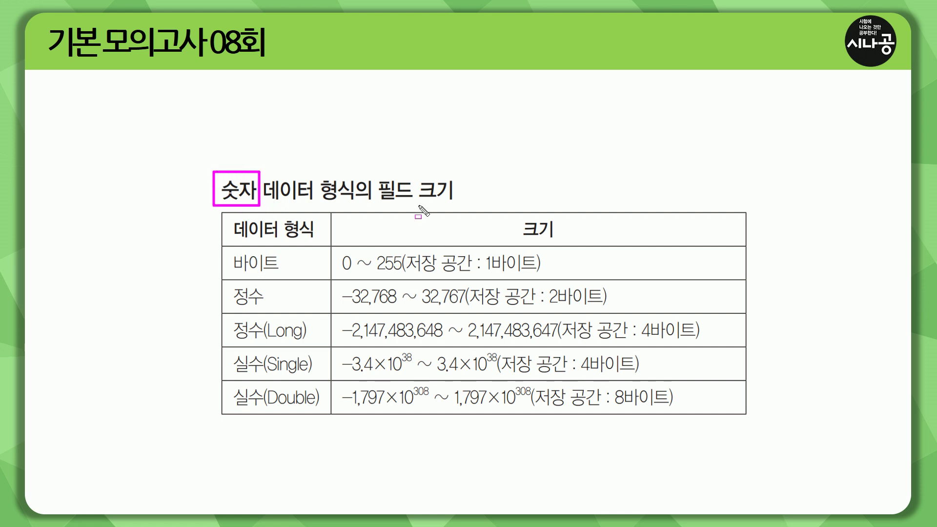
{"action": "left_click_drag", "start_coordinate": [376, 201], "coordinate": [453, 200]}
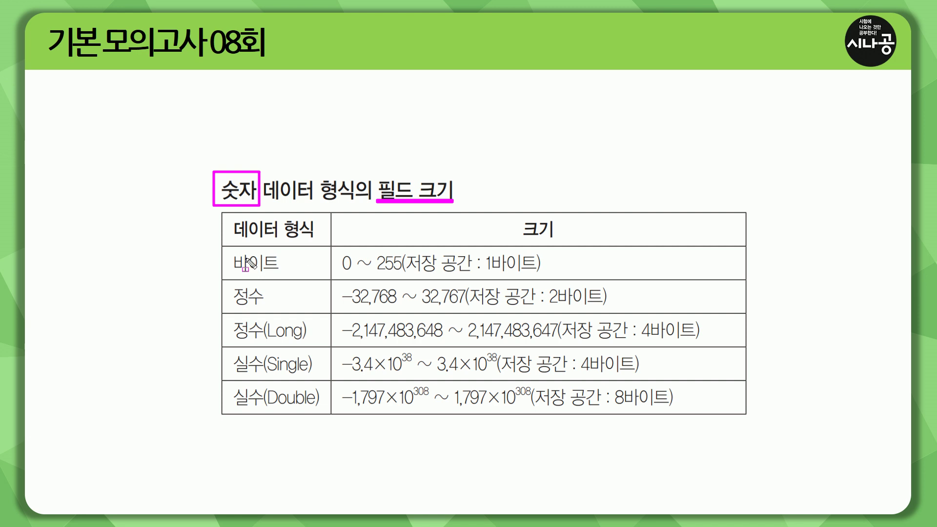
{"action": "left_click_drag", "start_coordinate": [224, 247], "coordinate": [327, 422]}
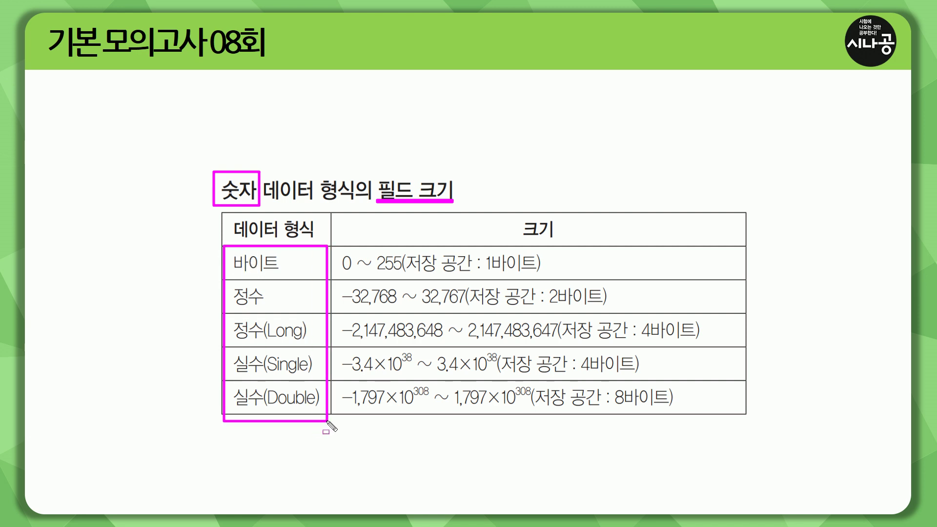
{"action": "key", "text": "e"}
{"action": "left_click", "coordinate": [228, 248]}
{"action": "left_click_drag", "start_coordinate": [231, 257], "coordinate": [313, 344]}
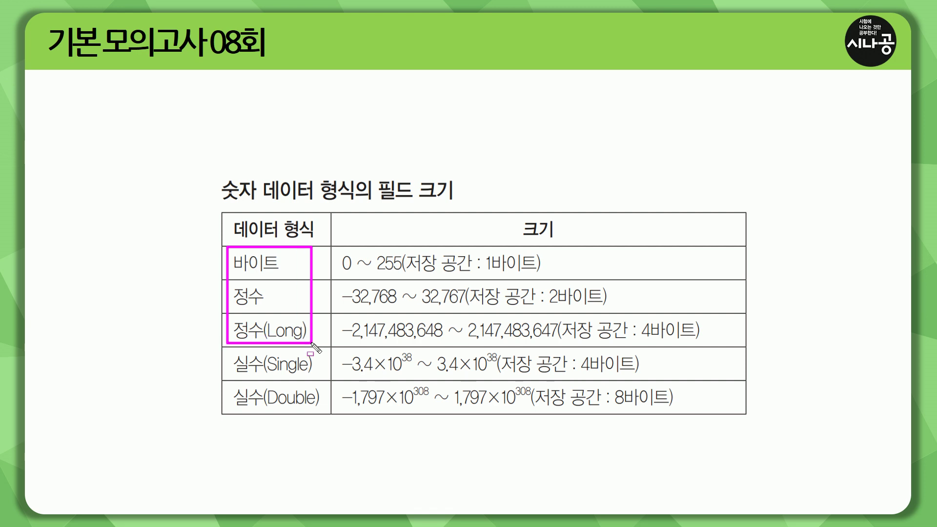
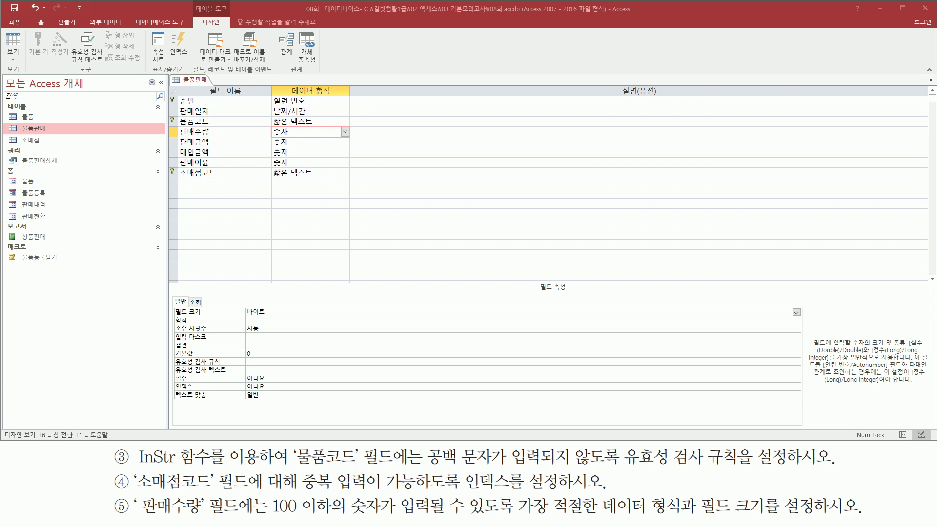
Step: Save the 물품판매 table and show it in datasheet view, accepting possible data loss and testing existing data against the new rules
{"action": "right_click", "coordinate": [197, 80]}
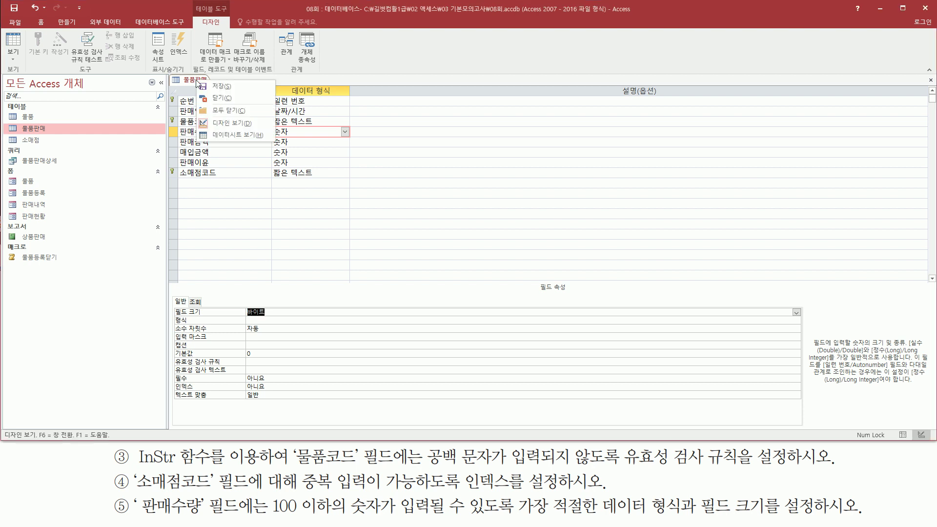
{"action": "left_click", "coordinate": [227, 135]}
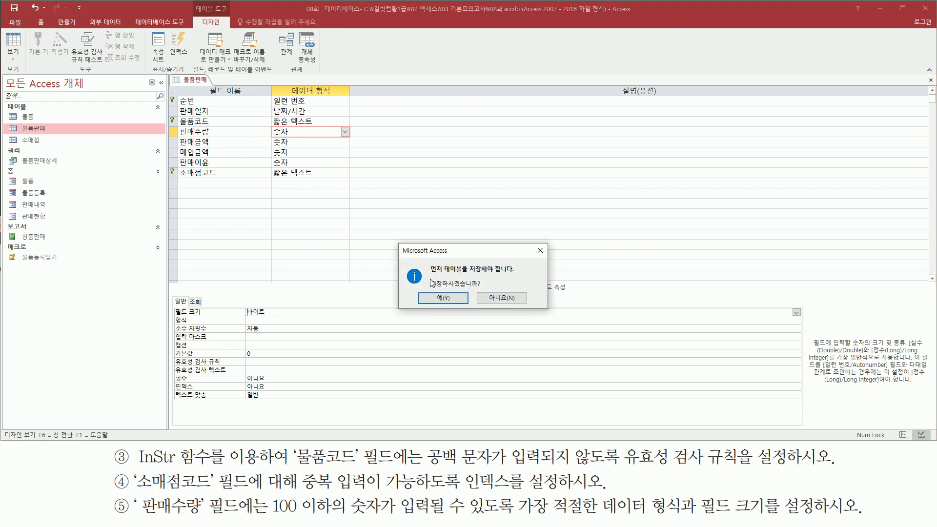
{"action": "left_click", "coordinate": [448, 303]}
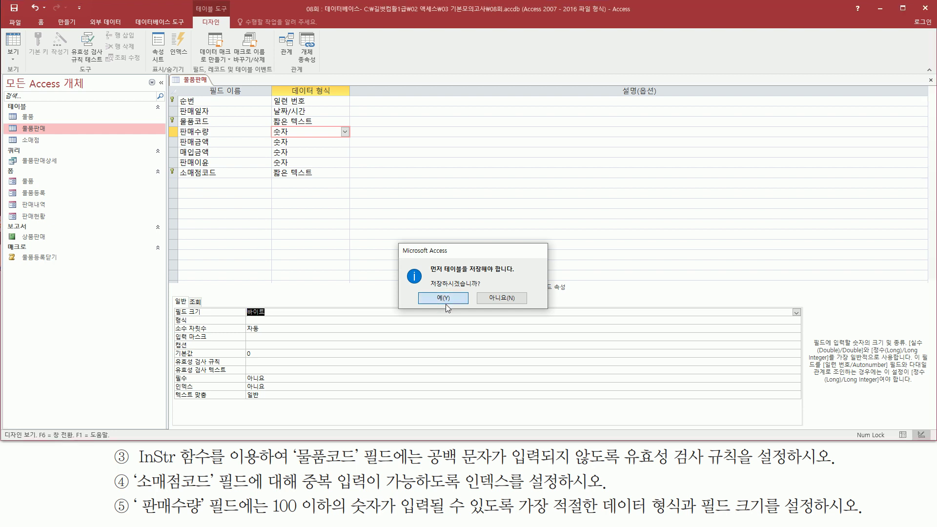
{"action": "left_click_drag", "start_coordinate": [322, 268], "coordinate": [425, 268]}
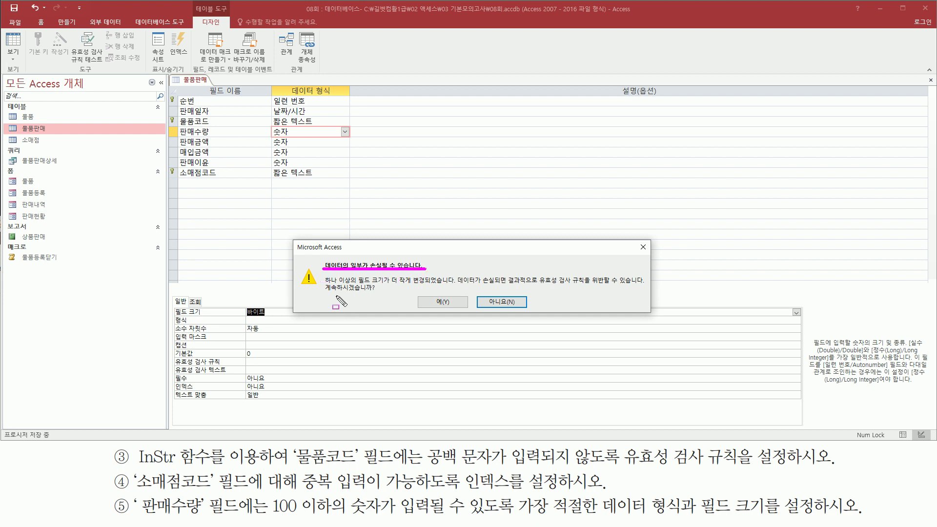
{"action": "left_click_drag", "start_coordinate": [325, 295], "coordinate": [378, 294]}
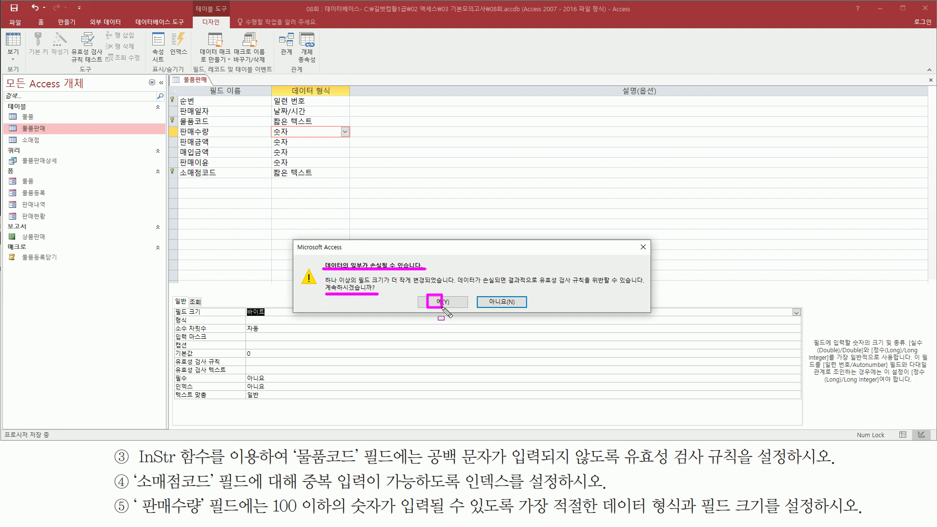
{"action": "key", "text": "Escape"}
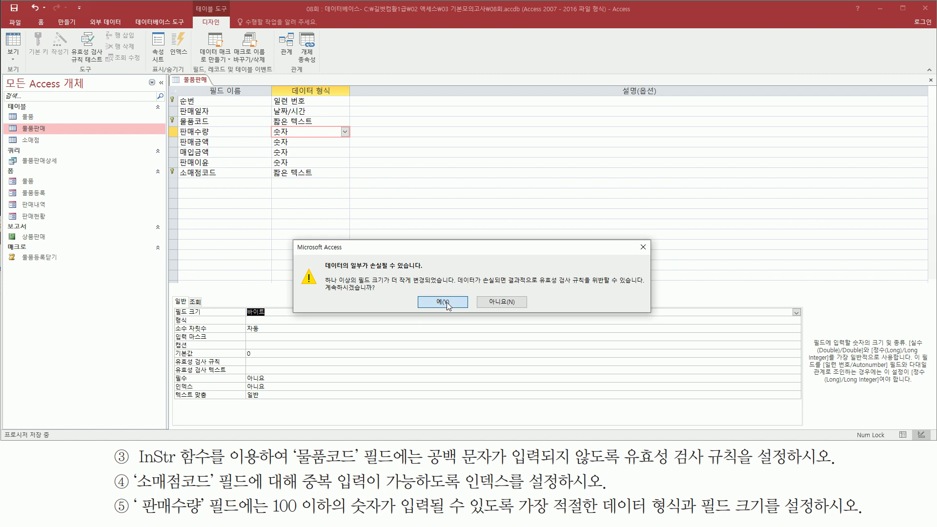
{"action": "left_click", "coordinate": [450, 307]}
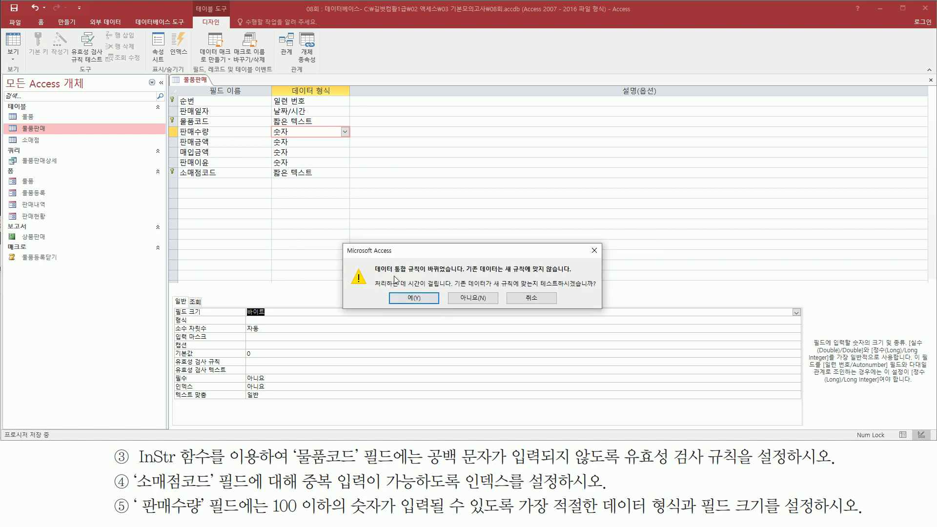
{"action": "left_click_drag", "start_coordinate": [375, 275], "coordinate": [451, 276]}
{"action": "left_click_drag", "start_coordinate": [541, 288], "coordinate": [594, 289]}
{"action": "left_click", "coordinate": [414, 298]}
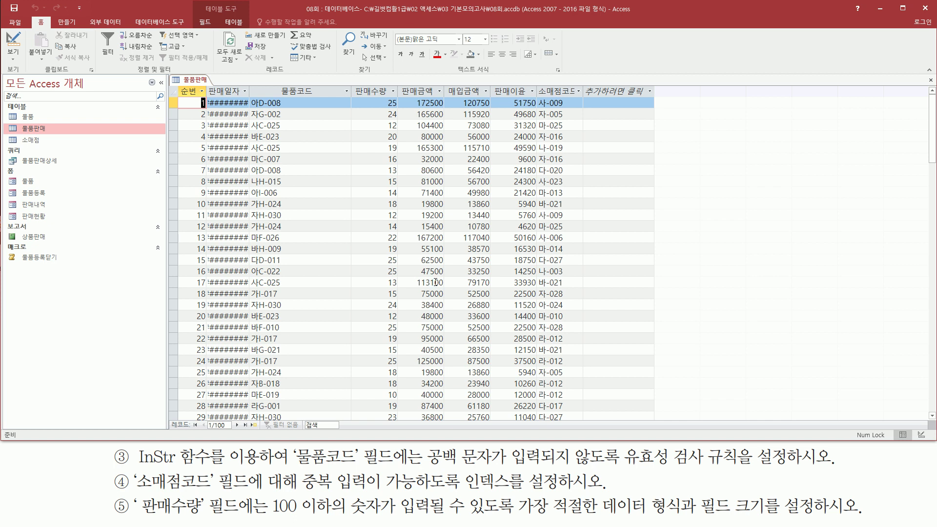
Step: Fit the width of the 판매일자 column to its contents so the full dates are readable
{"action": "mouse_move", "coordinate": [205, 84]}
{"action": "left_mouse_down"}
{"action": "mouse_move", "coordinate": [228, 120]}
{"action": "mouse_move", "coordinate": [257, 408]}
{"action": "left_mouse_up"}
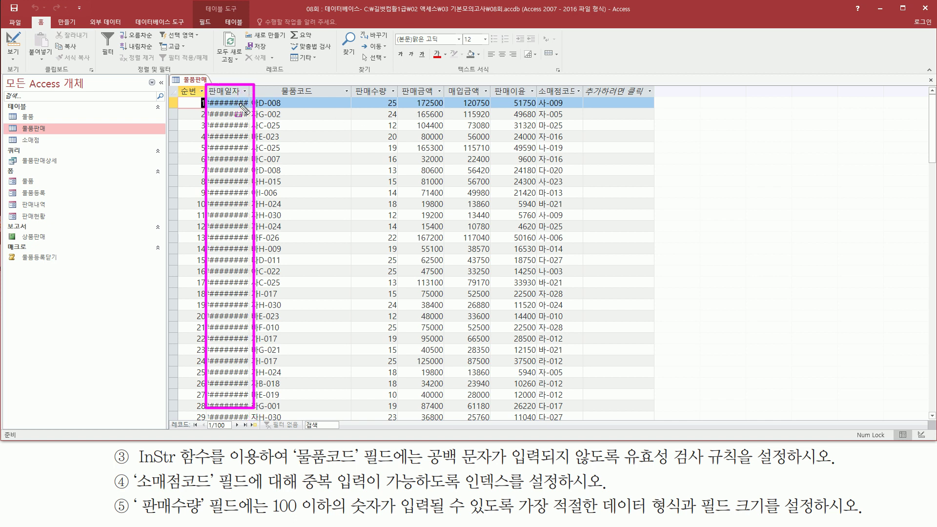
{"action": "key", "text": "Escape"}
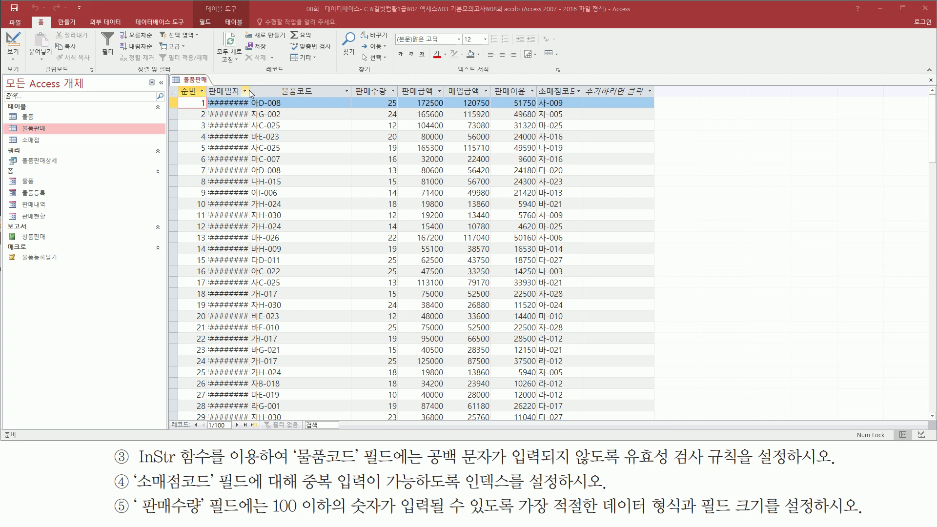
{"action": "key", "text": "ctrl+2"}
{"action": "left_click_drag", "start_coordinate": [249, 81], "coordinate": [249, 98]}
{"action": "key", "text": "Escape"}
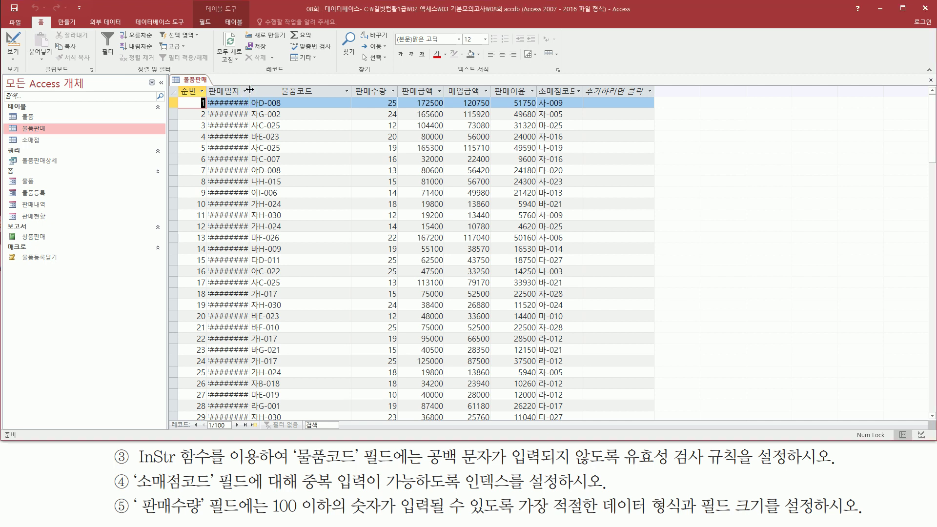
{"action": "double_click", "coordinate": [249, 89]}
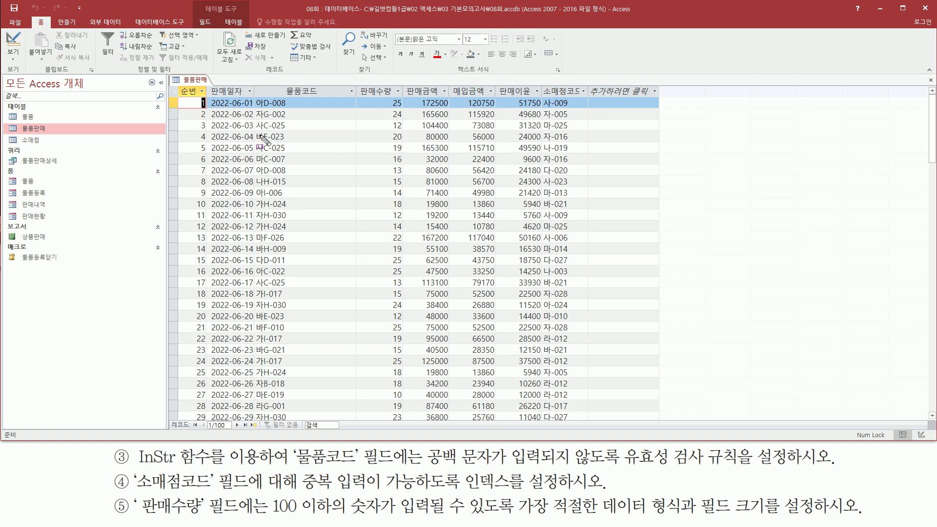
{"action": "left_click_drag", "start_coordinate": [210, 86], "coordinate": [252, 98]}
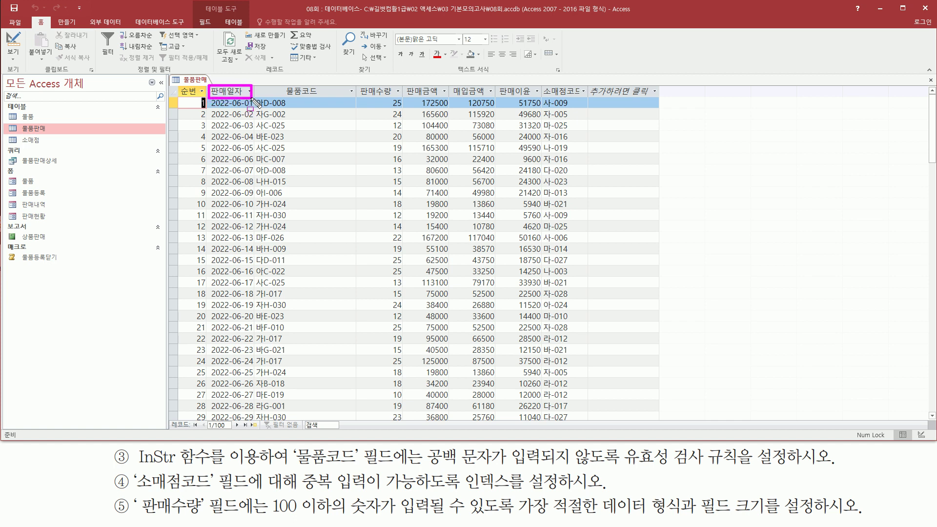
{"action": "key", "text": "Escape"}
Step: Start a new record at the end of the table and try to enter "가 -011", containing a space, as its 물품코드
{"action": "scroll", "coordinate": [246, 180], "scroll_direction": "down", "scroll_amount": 6}
{"action": "scroll", "coordinate": [246, 180], "scroll_direction": "down", "scroll_amount": 10}
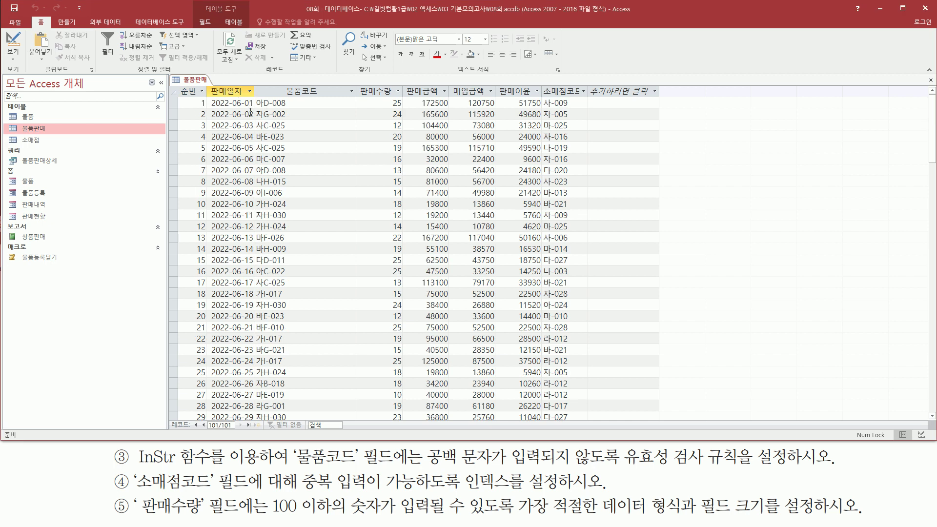
{"action": "scroll", "coordinate": [250, 112], "scroll_direction": "down", "scroll_amount": 20}
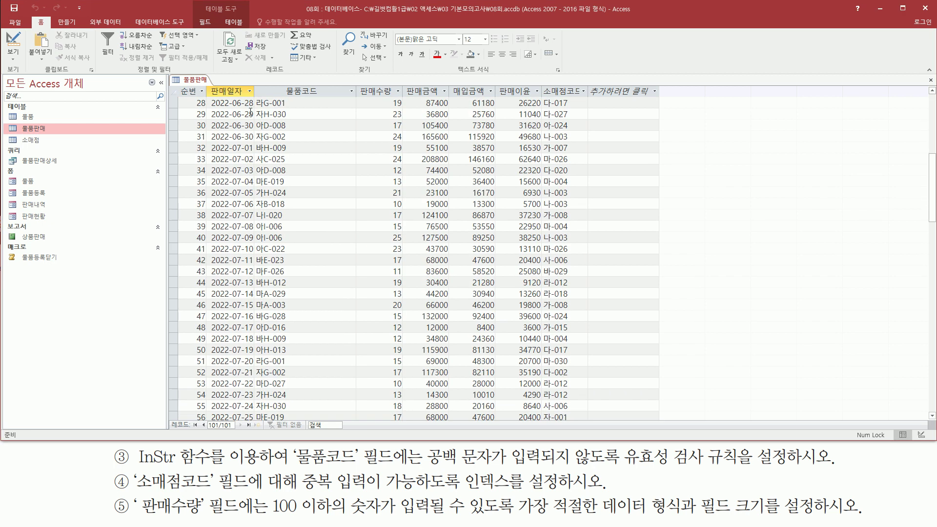
{"action": "scroll", "coordinate": [240, 141], "scroll_direction": "down", "scroll_amount": 2}
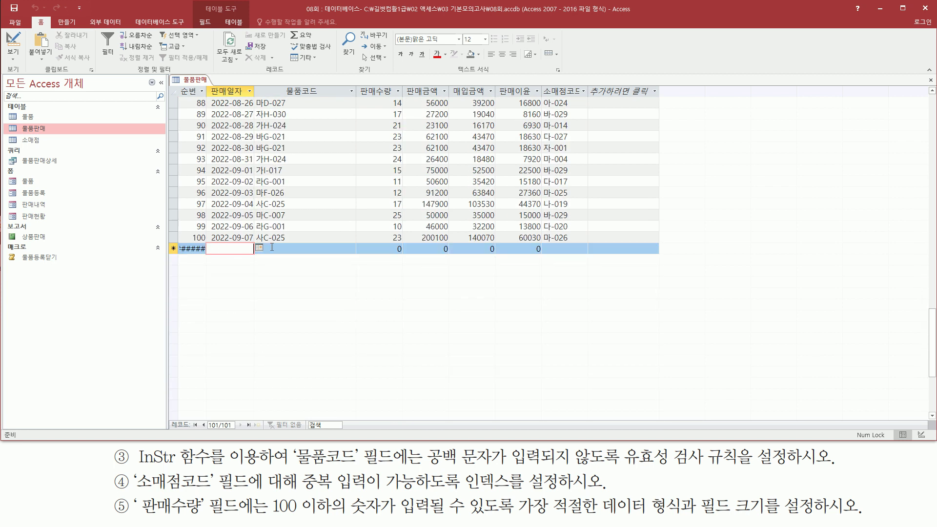
{"action": "left_click", "coordinate": [289, 246]}
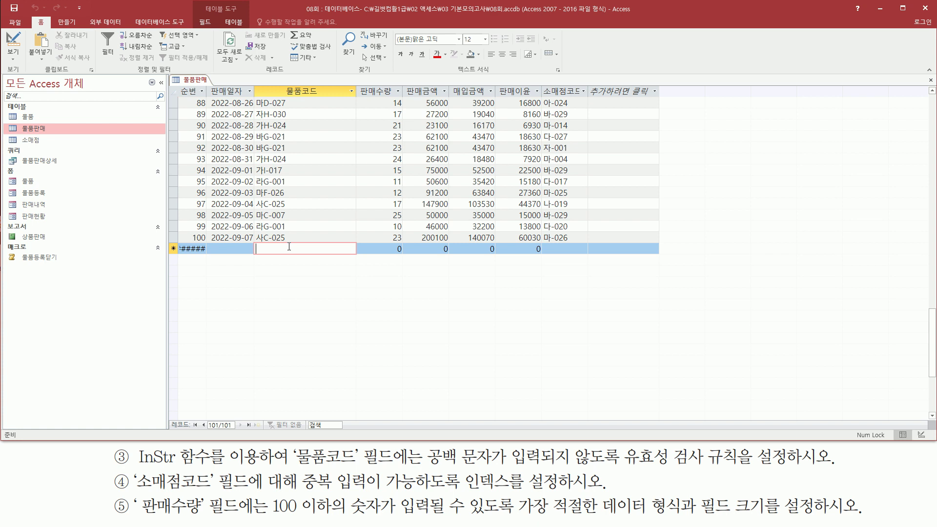
{"action": "left_click_drag", "start_coordinate": [255, 94], "coordinate": [288, 215]}
{"action": "key", "text": "Escape"}
{"action": "type", "text": "가"}
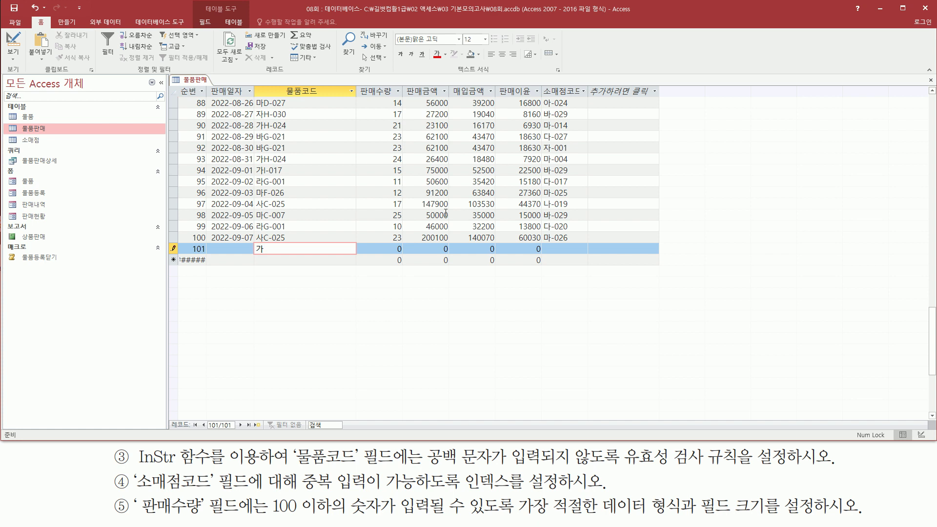
{"action": "type", "text": " -011"}
{"action": "left_click", "coordinate": [265, 249]}
{"action": "key", "text": "BackSpace"}
{"action": "key", "text": "Return"}
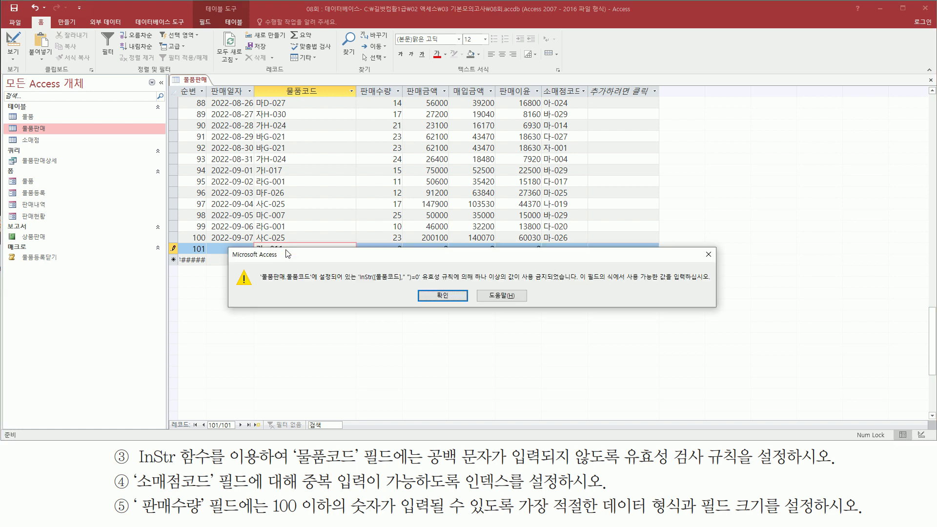
{"action": "left_click_drag", "start_coordinate": [358, 282], "coordinate": [422, 282]}
{"action": "left_click_drag", "start_coordinate": [516, 283], "coordinate": [566, 284]}
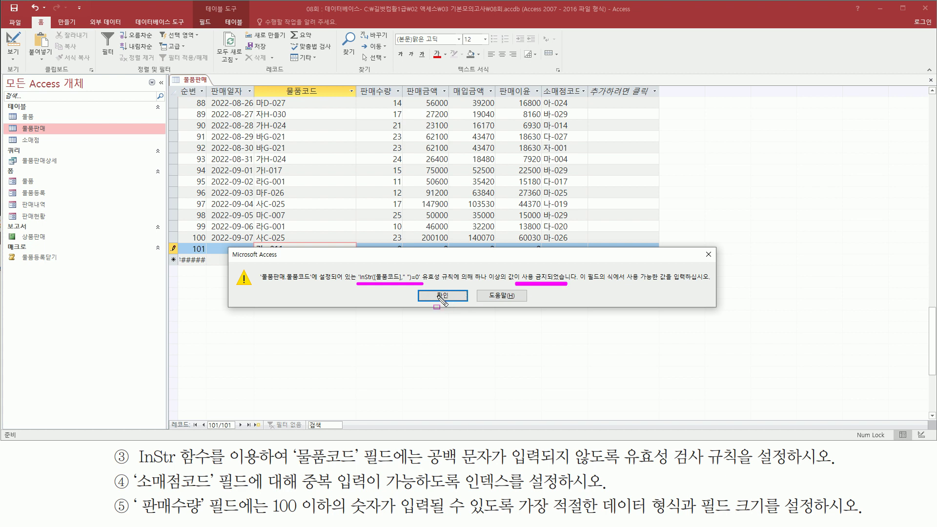
{"action": "key", "text": "Escape"}
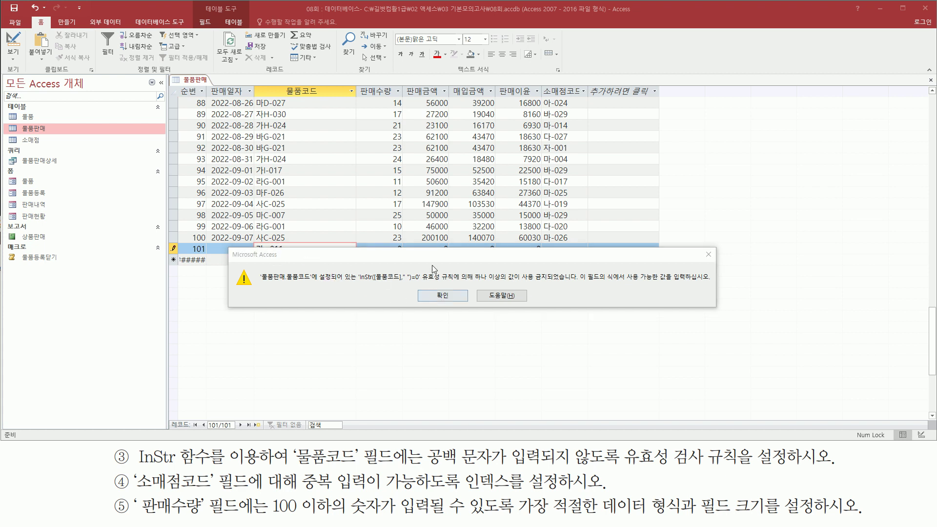
{"action": "left_click_drag", "start_coordinate": [282, 257], "coordinate": [284, 284]}
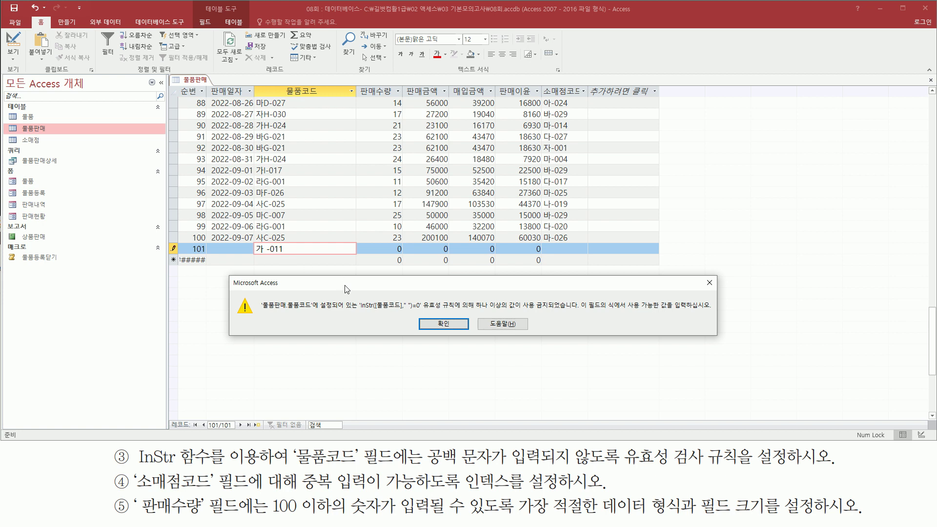
{"action": "left_click", "coordinate": [444, 324]}
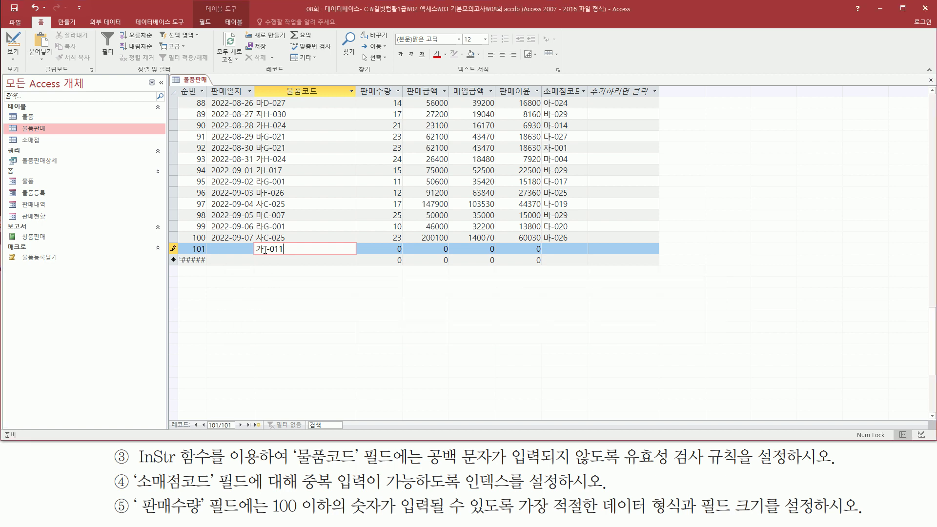
Step: Replace the space in the new record's 물품코드 with B so the code reads 가B-011
{"action": "key", "text": "BackSpace"}
{"action": "type", "text": "B"}
{"action": "key", "text": "Tab"}
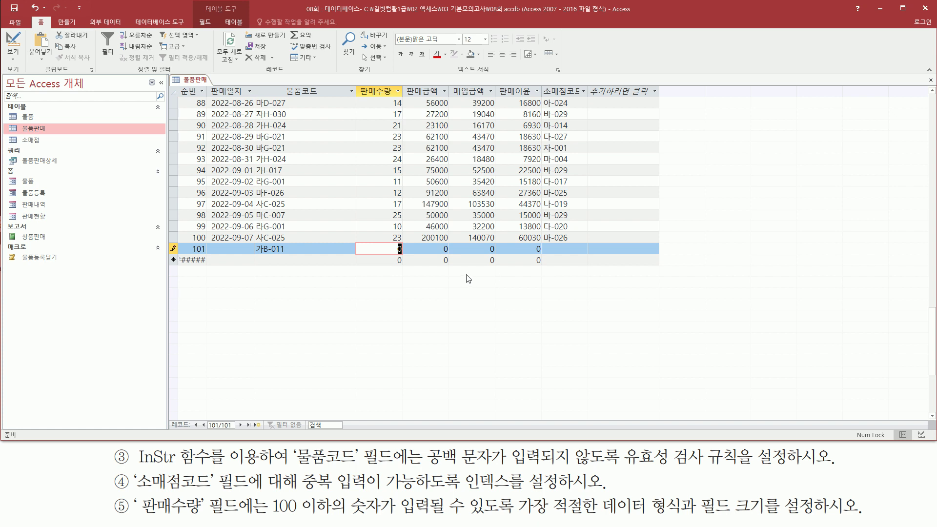
Step: Try to enter 256 as the new record's 판매수량 to test the byte size limit
{"action": "type", "text": "256"}
{"action": "key", "text": "Return"}
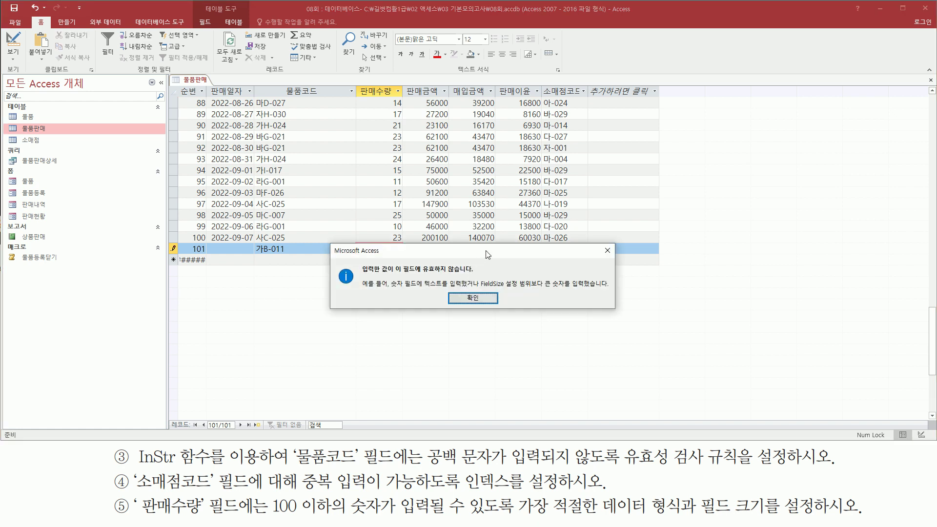
{"action": "left_click_drag", "start_coordinate": [488, 251], "coordinate": [486, 293]}
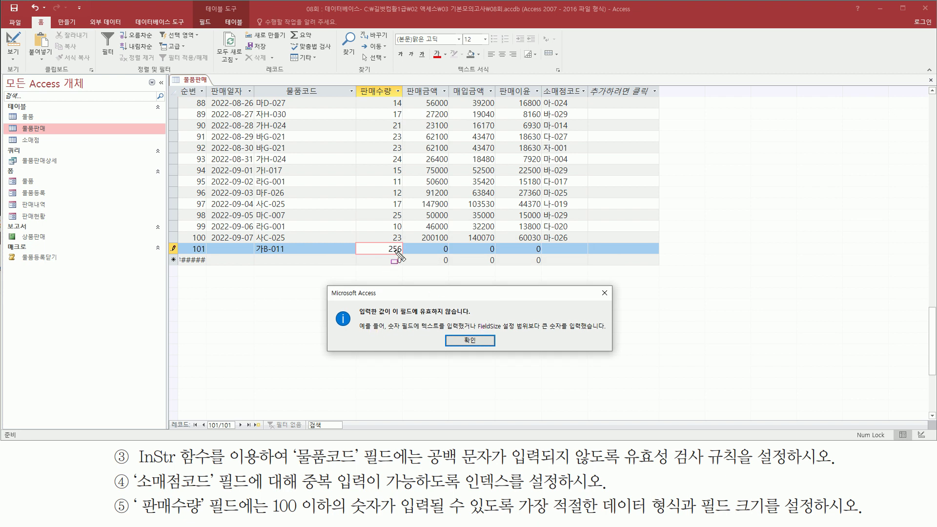
{"action": "left_click_drag", "start_coordinate": [384, 240], "coordinate": [402, 254]}
{"action": "key", "text": "Escape"}
{"action": "left_click", "coordinate": [488, 340]}
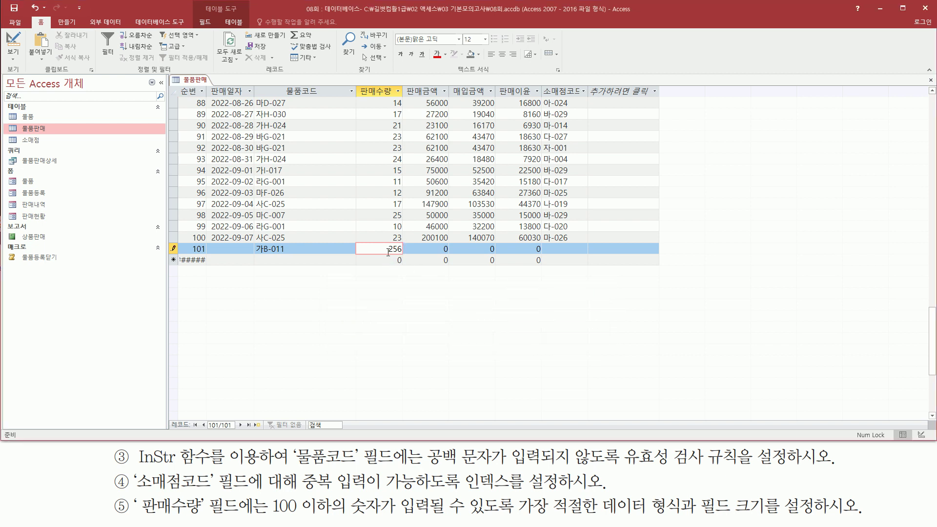
Step: Set the new record's 판매수량 to 250
{"action": "type", "text": "250"}
{"action": "key", "text": "Tab"}
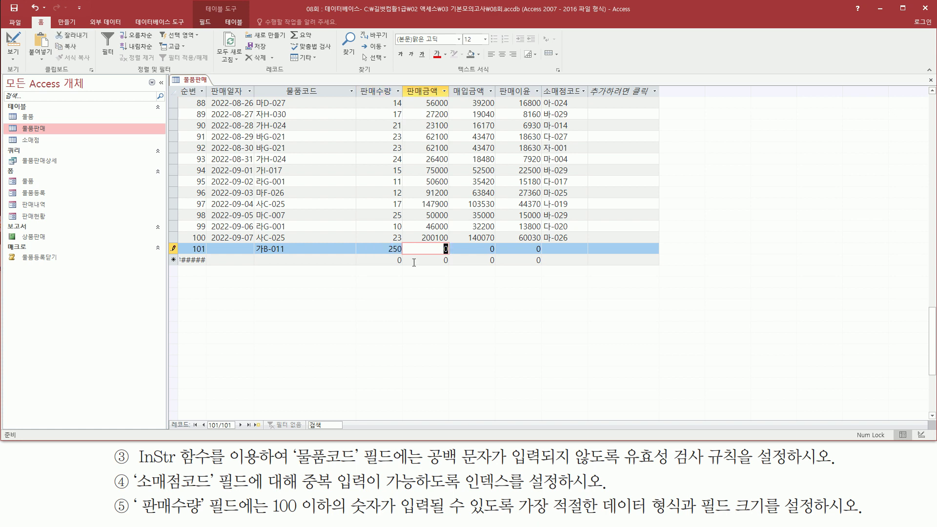
{"action": "left_click_drag", "start_coordinate": [386, 254], "coordinate": [403, 254]}
{"action": "mouse_move", "coordinate": [269, 494]}
{"action": "left_mouse_down"}
{"action": "mouse_move", "coordinate": [288, 516]}
{"action": "mouse_move", "coordinate": [383, 518]}
{"action": "left_mouse_up"}
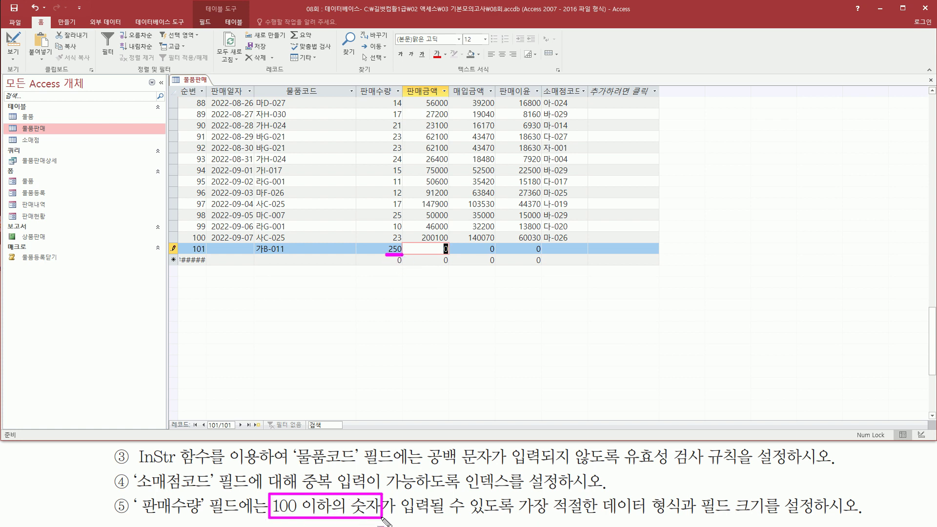
{"action": "left_click", "coordinate": [394, 249]}
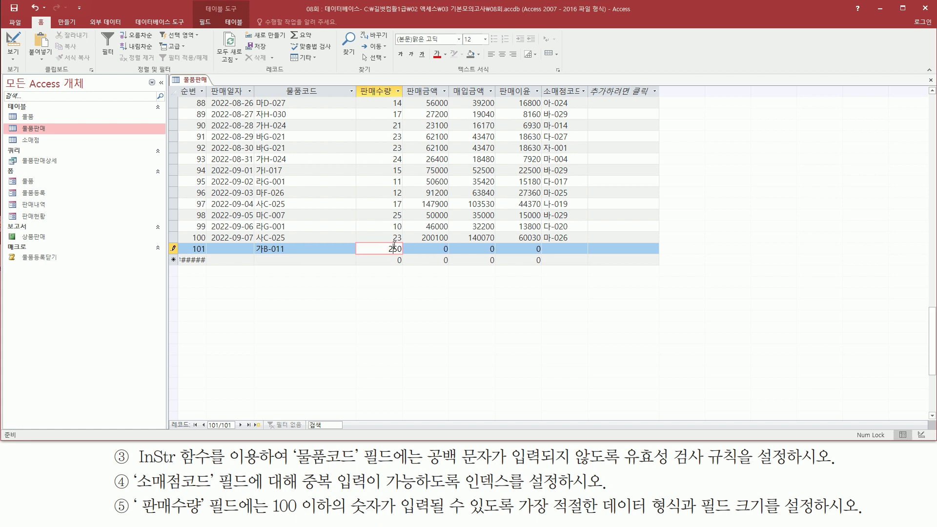
{"action": "key", "text": "Tab"}
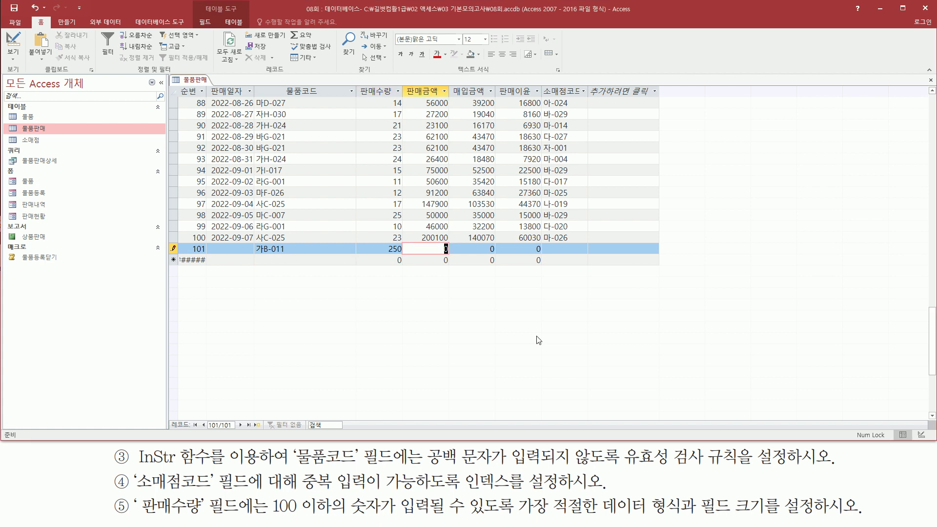
Step: Enter 마-026 as the new record's 소매점코드, repeating the code of record 100 to test duplicate entry
{"action": "key", "text": "Tab"}
{"action": "key", "text": "Tab"}
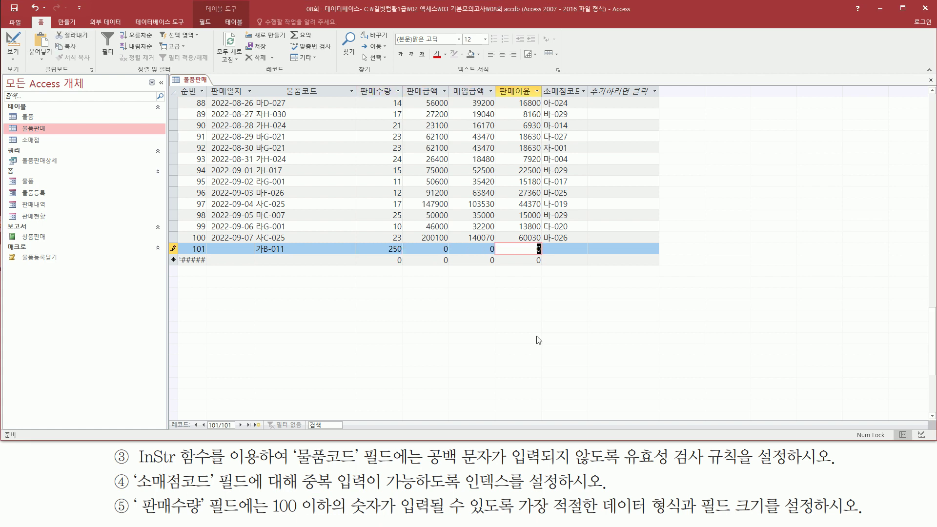
{"action": "key", "text": "Tab"}
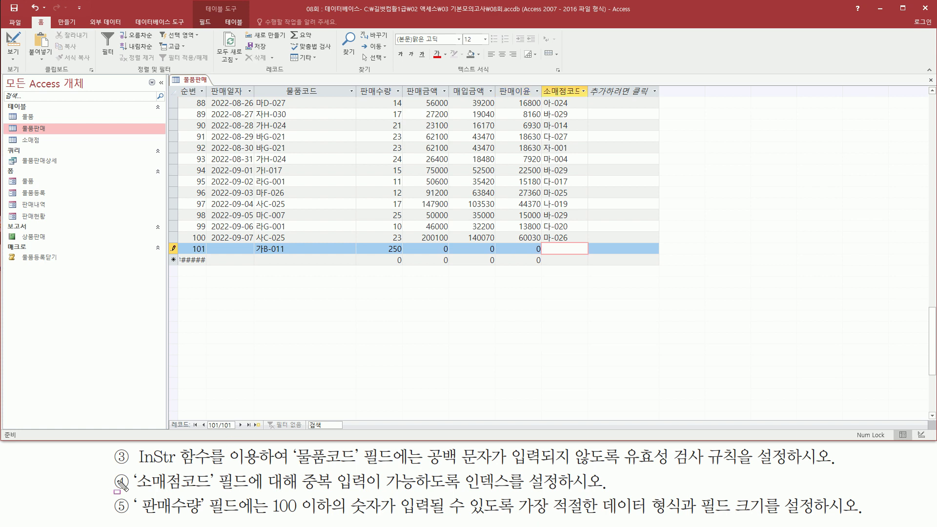
{"action": "left_click_drag", "start_coordinate": [134, 468], "coordinate": [218, 495]}
{"action": "left_click_drag", "start_coordinate": [297, 499], "coordinate": [364, 490]}
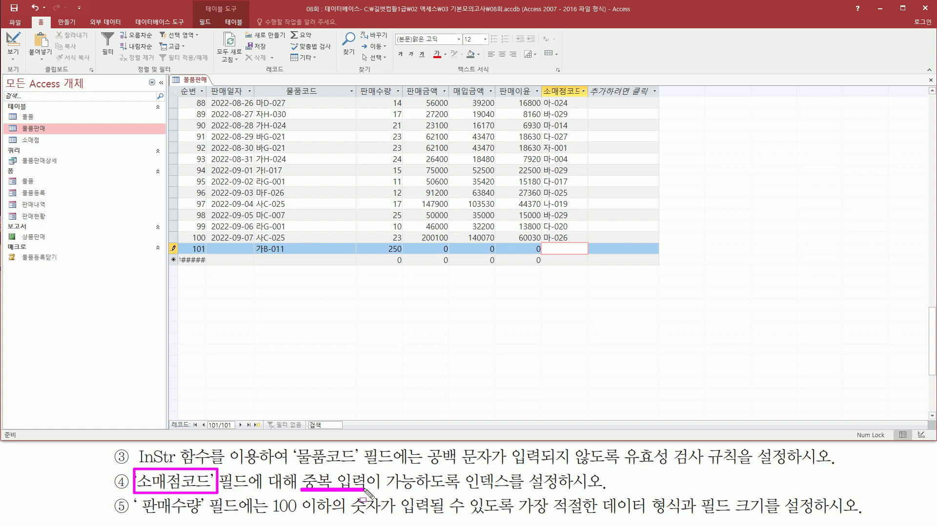
{"action": "key", "text": "Escape"}
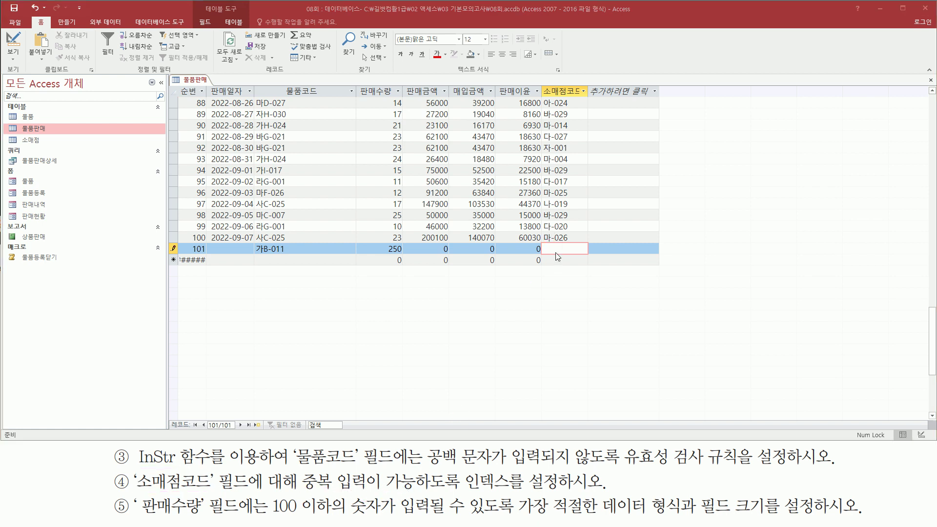
{"action": "left_click_drag", "start_coordinate": [541, 227], "coordinate": [576, 244]}
{"action": "key", "text": "Escape"}
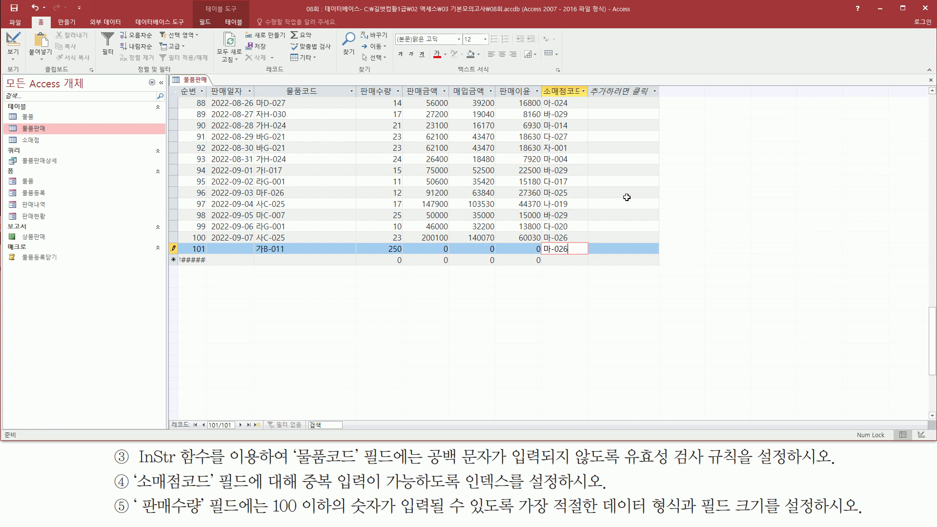
Step: Try to save the new record with 판매일자 left empty to test the required-field setting
{"action": "key", "text": "Return"}
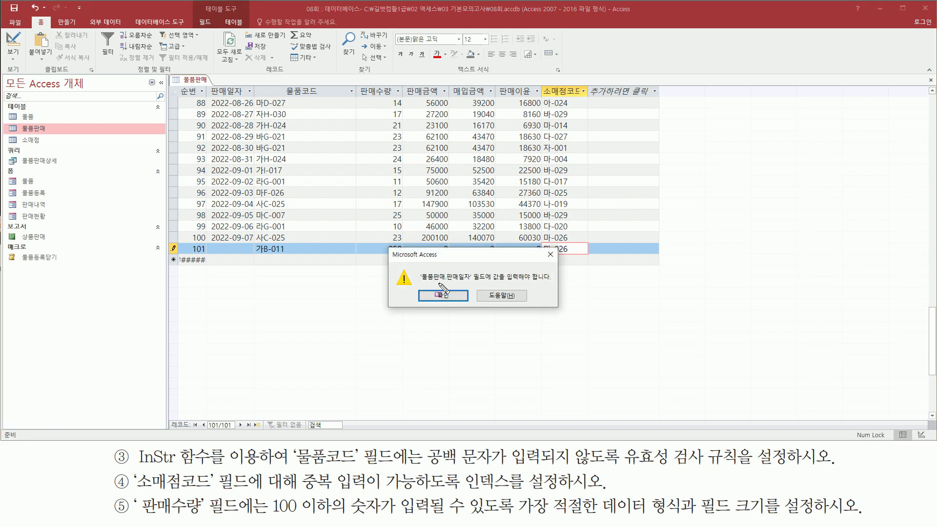
{"action": "left_click_drag", "start_coordinate": [418, 283], "coordinate": [552, 280]}
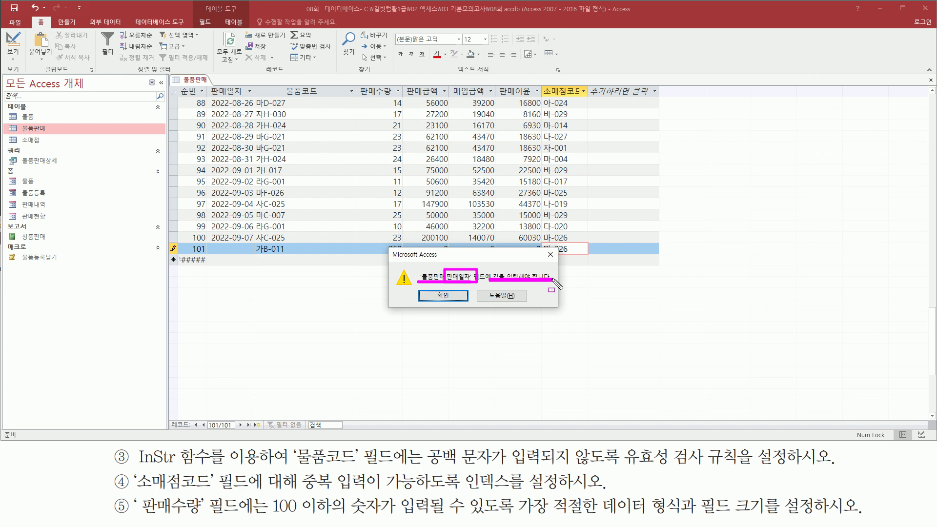
{"action": "left_click_drag", "start_coordinate": [211, 97], "coordinate": [254, 256]}
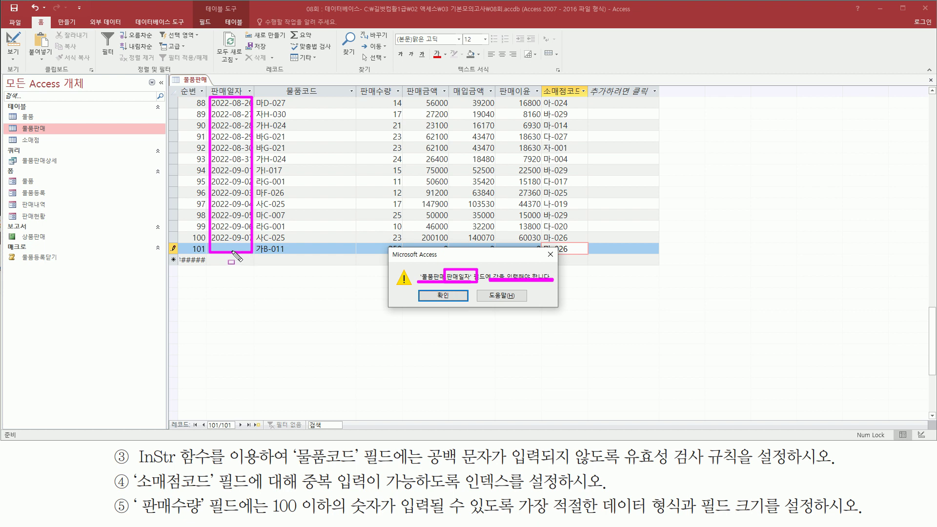
{"action": "key", "text": "e"}
{"action": "left_click_drag", "start_coordinate": [210, 242], "coordinate": [248, 254]}
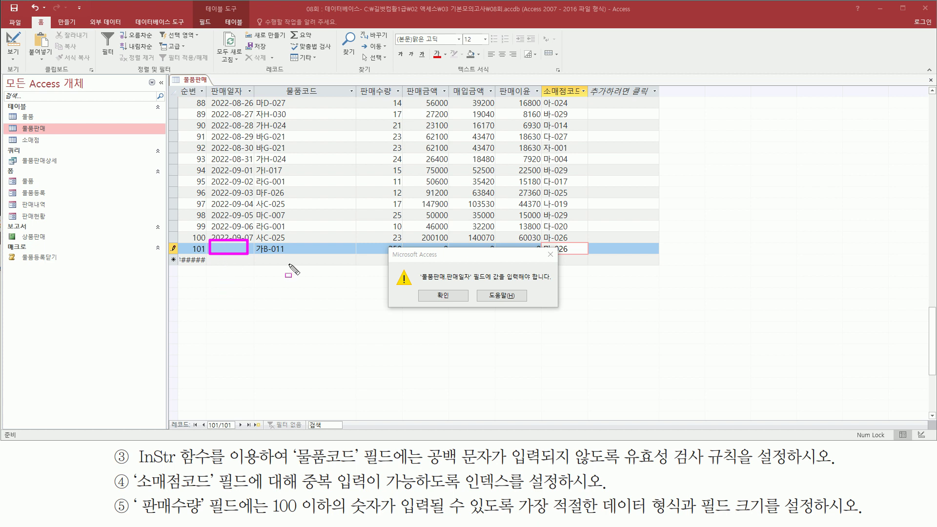
{"action": "key", "text": "Escape"}
{"action": "key", "text": "Return"}
Step: Enter 2023-05-05 as the new record's 판매일자 and save the record
{"action": "left_click", "coordinate": [231, 249]}
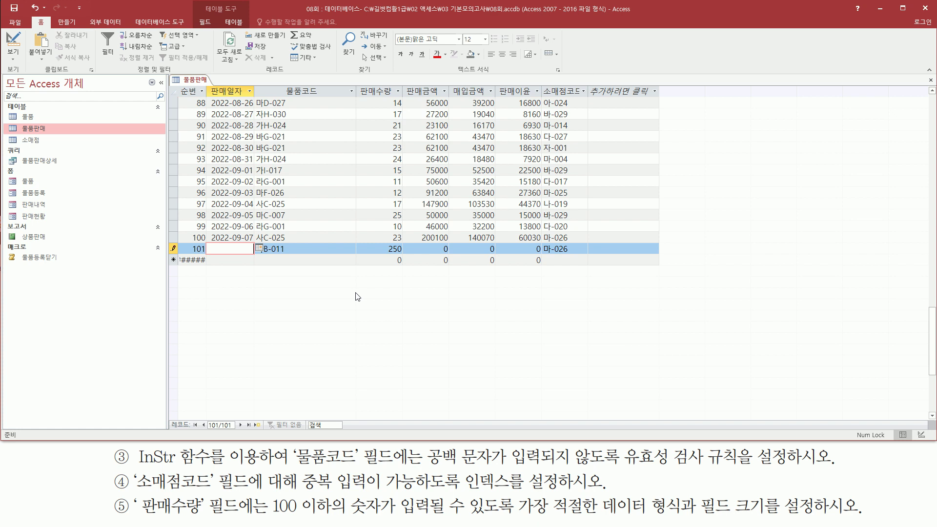
{"action": "type", "text": "2023-05-05"}
{"action": "left_click", "coordinate": [551, 249]}
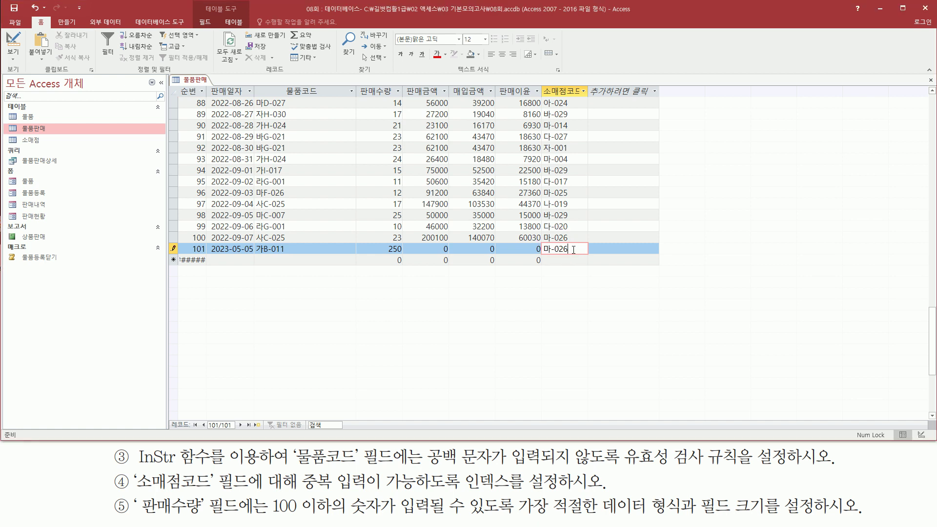
{"action": "key", "text": "Return"}
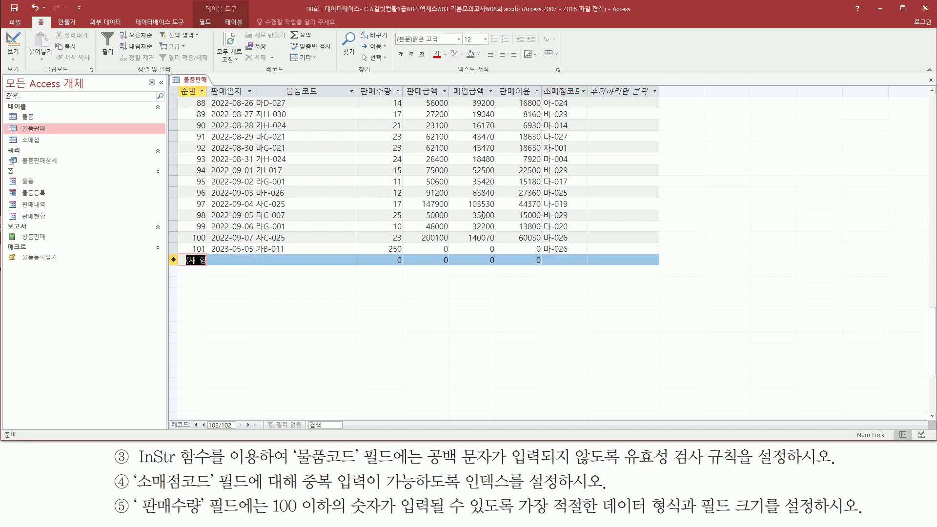
{"action": "left_click_drag", "start_coordinate": [540, 229], "coordinate": [577, 253]}
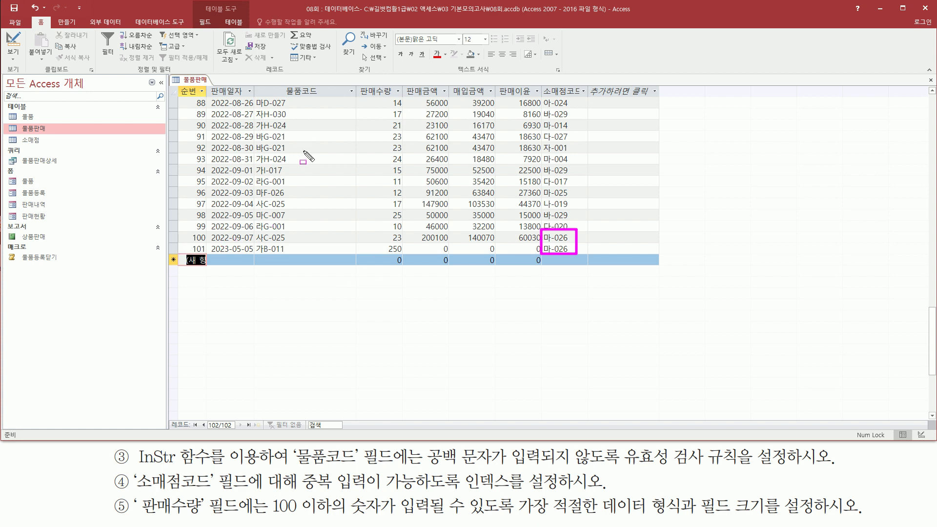
{"action": "key", "text": "Escape"}
Step: Delete test record 101 from the 물품판매 table and confirm the permanent deletion
{"action": "left_click", "coordinate": [230, 249]}
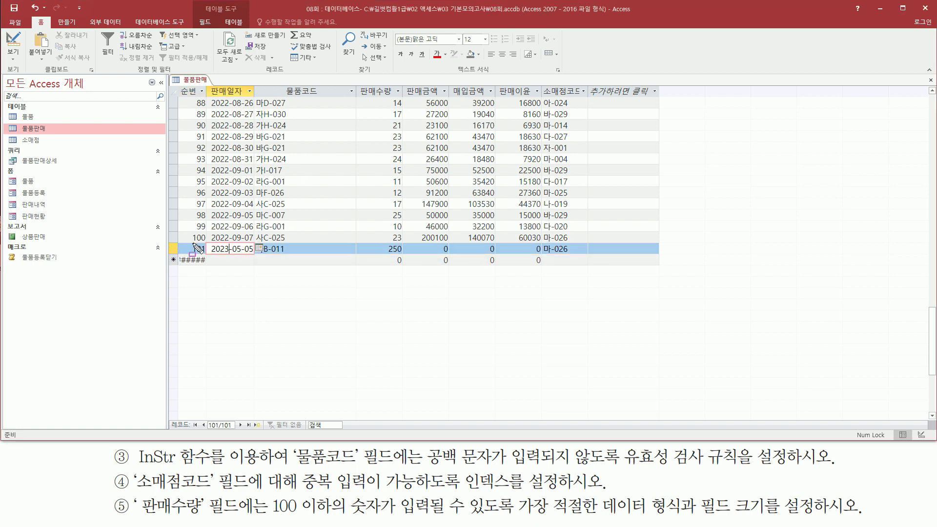
{"action": "left_click_drag", "start_coordinate": [192, 243], "coordinate": [580, 255]}
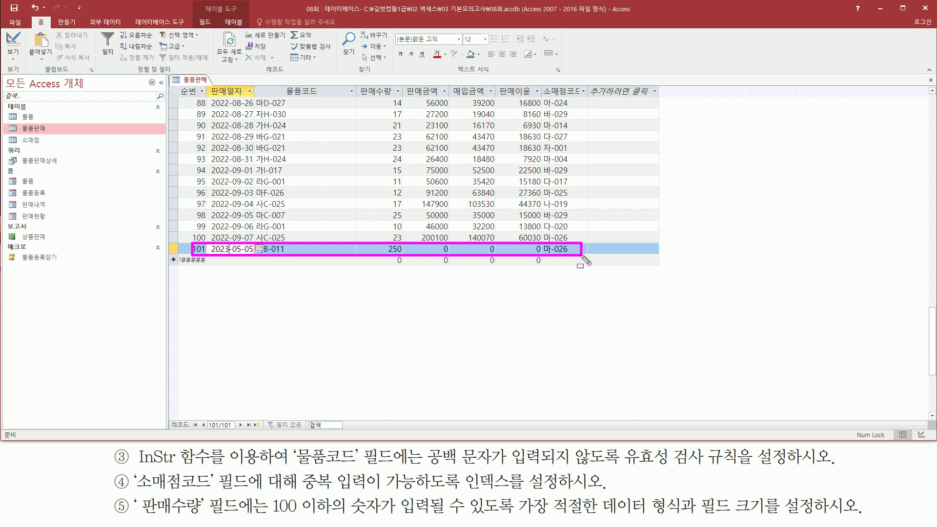
{"action": "key", "text": "Escape"}
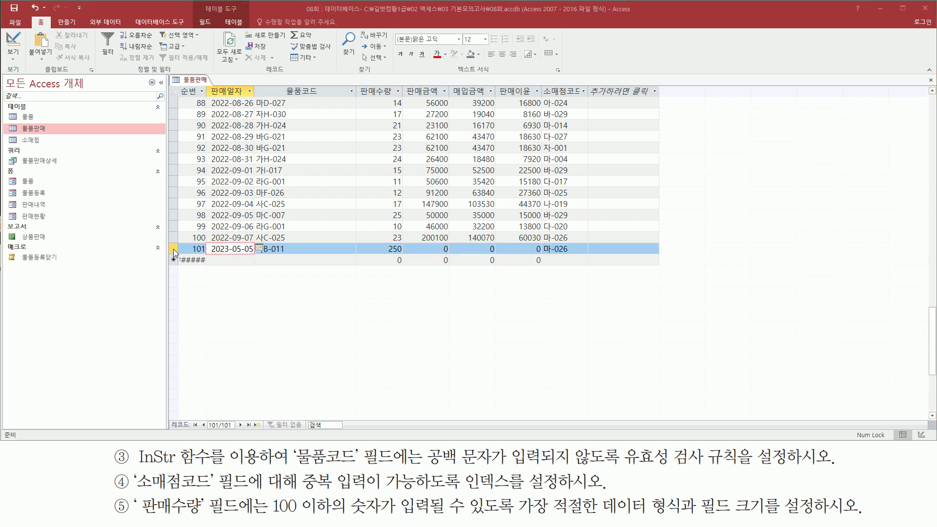
{"action": "left_click", "coordinate": [174, 249]}
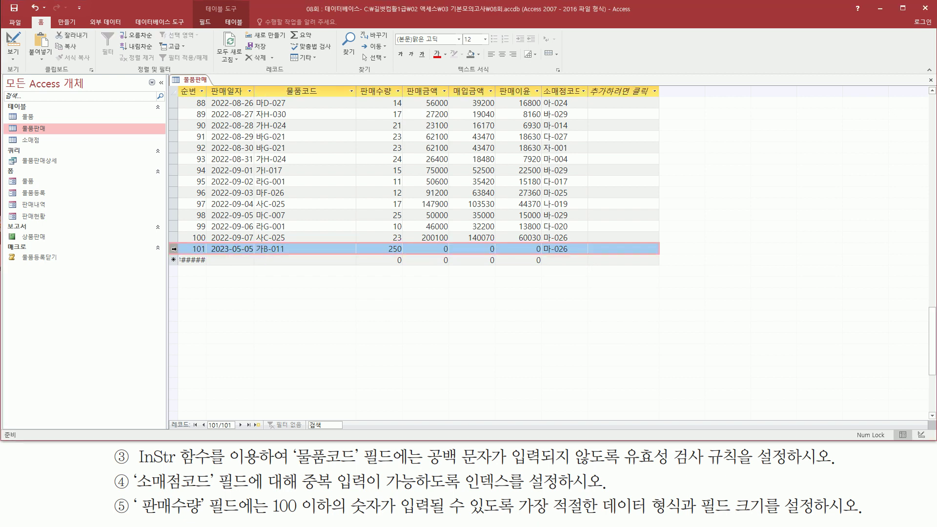
{"action": "right_click", "coordinate": [174, 250]}
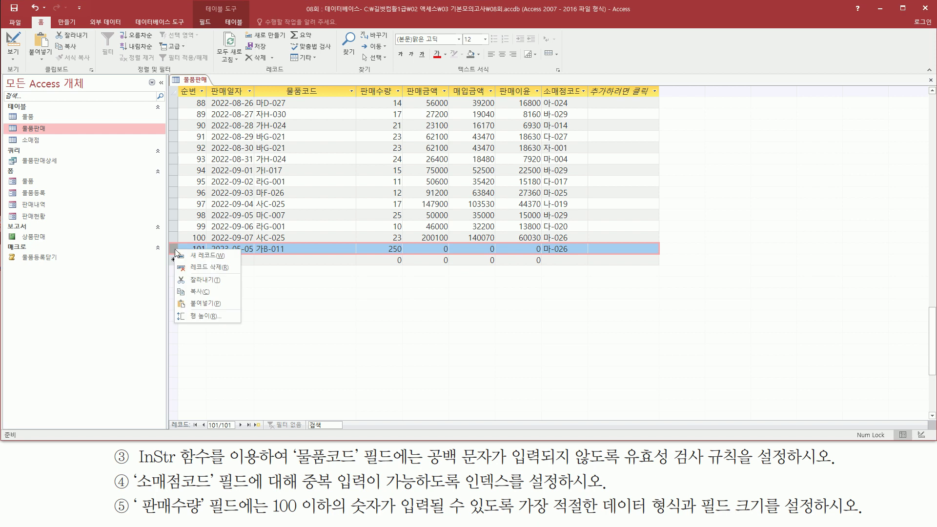
{"action": "left_click", "coordinate": [195, 266]}
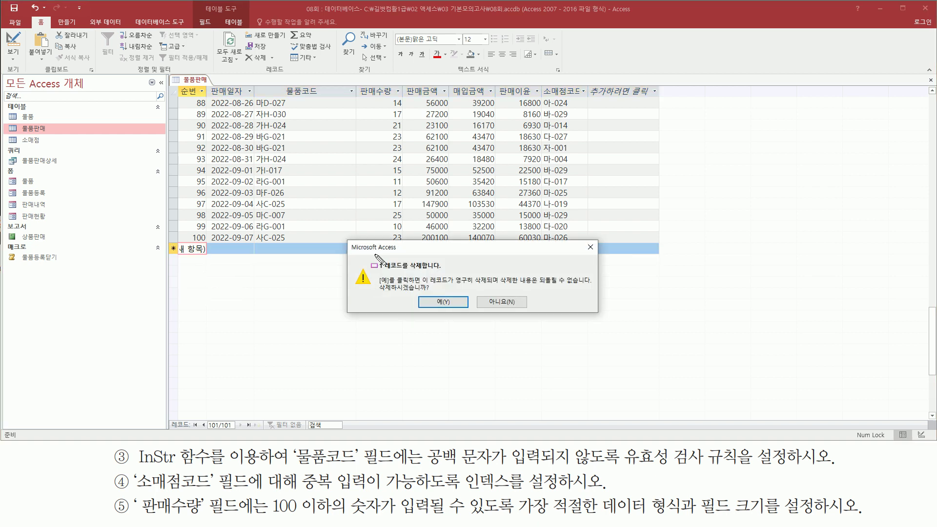
{"action": "left_click", "coordinate": [436, 299]}
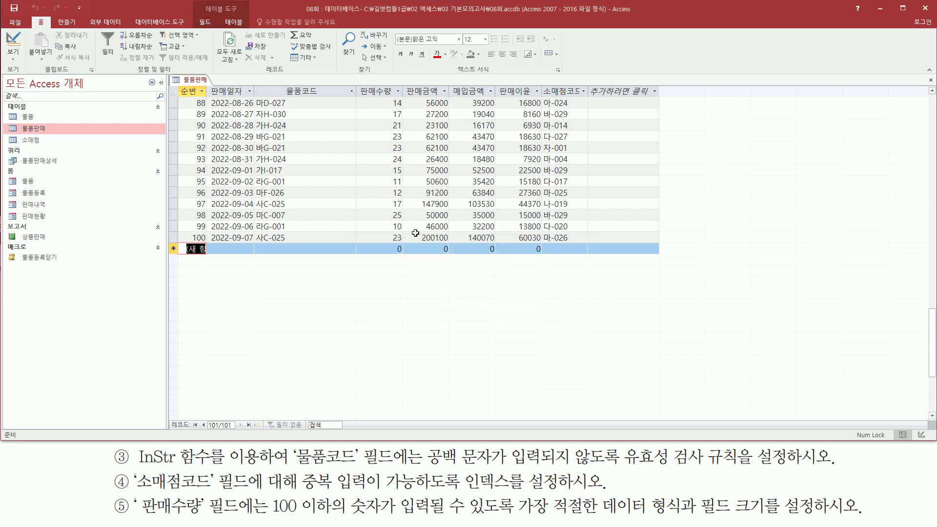
Step: Close the 물품판매 table and save its layout changes
{"action": "right_click", "coordinate": [192, 84]}
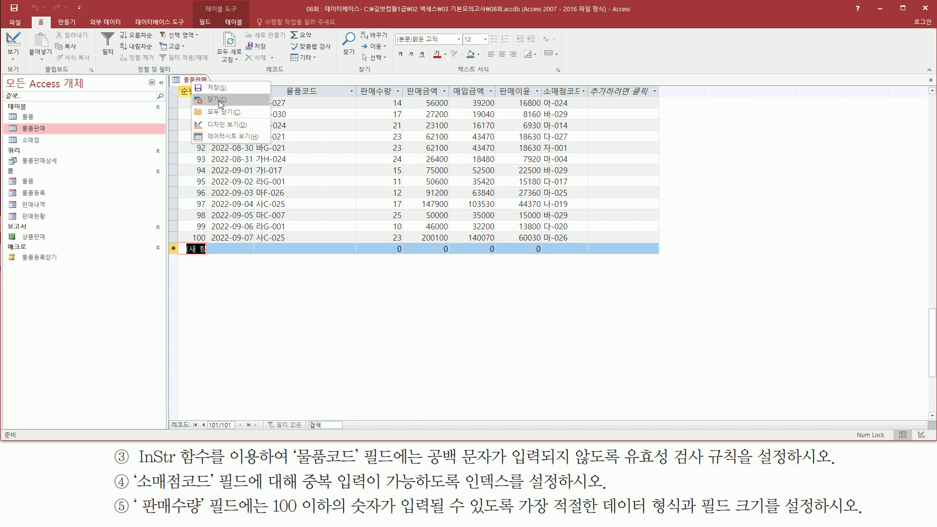
{"action": "left_click", "coordinate": [219, 101]}
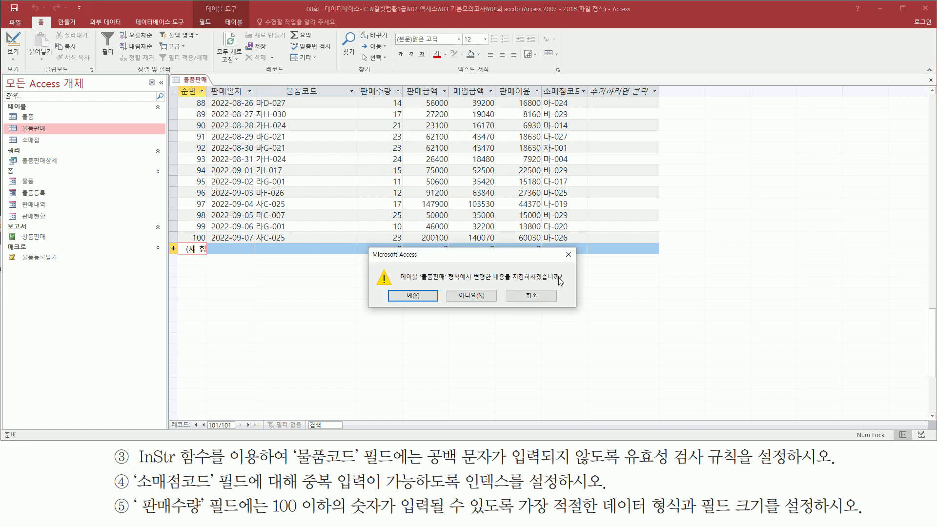
{"action": "left_click", "coordinate": [422, 296]}
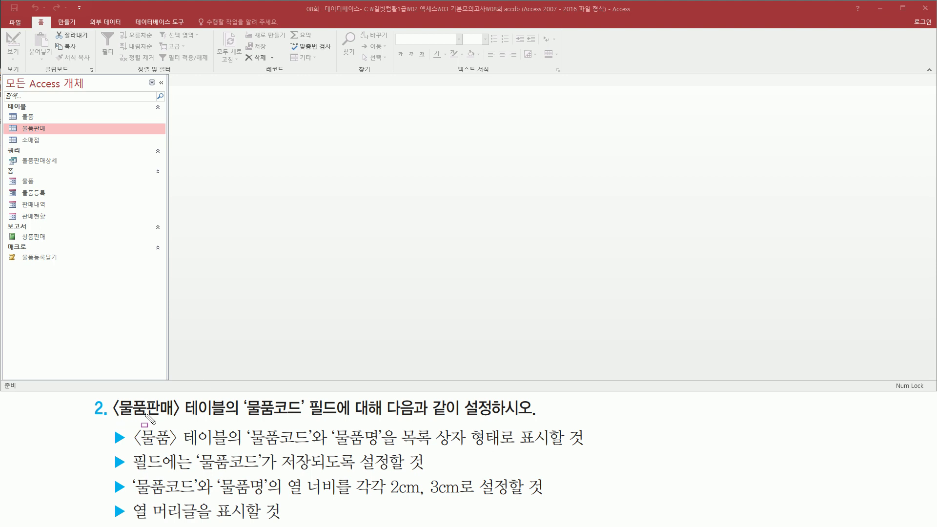
Step: Open the 물품판매 table and examine how the 물품코드 field's cells accept entries in datasheet view
{"action": "left_click_drag", "start_coordinate": [108, 419], "coordinate": [338, 420]}
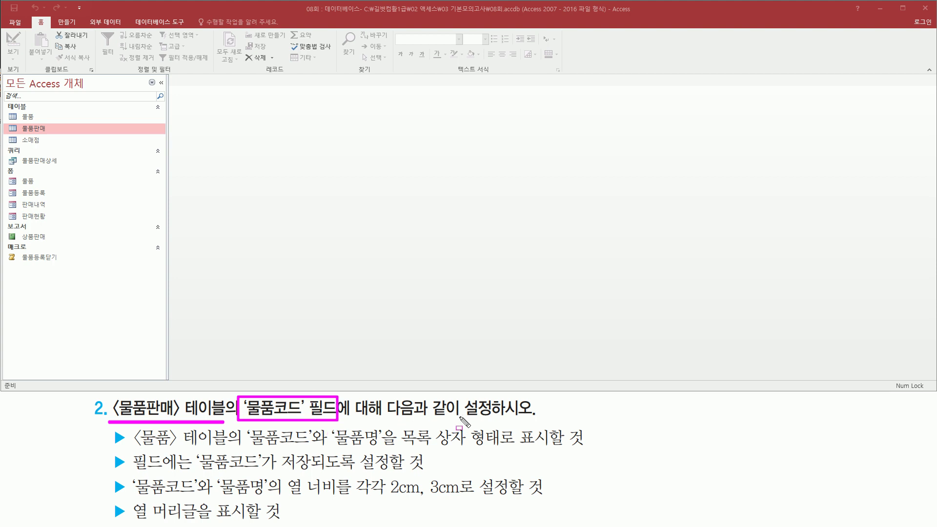
{"action": "left_click_drag", "start_coordinate": [457, 418], "coordinate": [531, 418]}
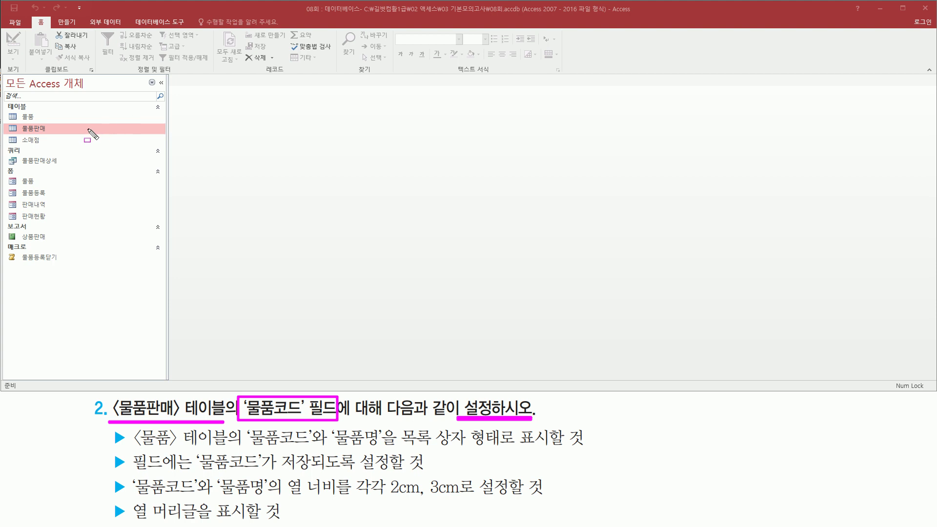
{"action": "key", "text": "Escape"}
{"action": "double_click", "coordinate": [44, 128]}
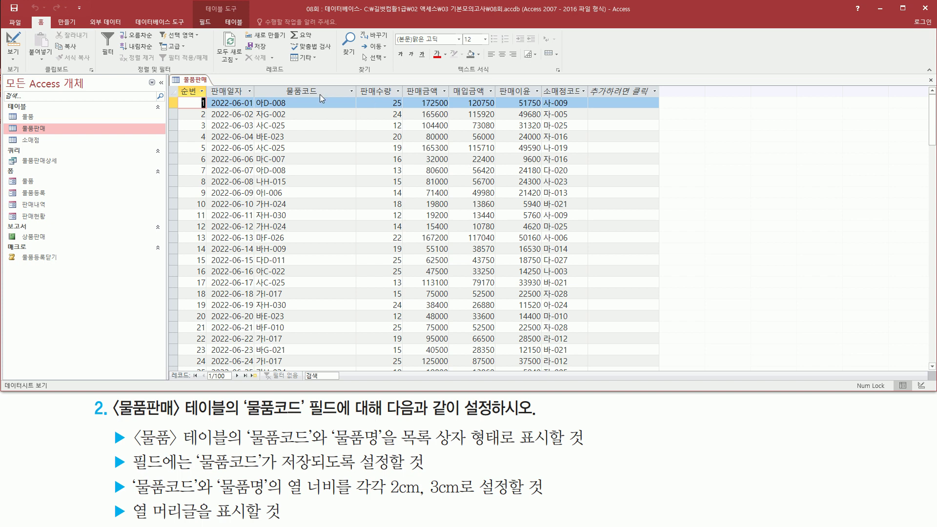
{"action": "mouse_move", "coordinate": [255, 81]}
{"action": "left_mouse_down"}
{"action": "mouse_move", "coordinate": [335, 276]}
{"action": "mouse_move", "coordinate": [359, 364]}
{"action": "left_mouse_up"}
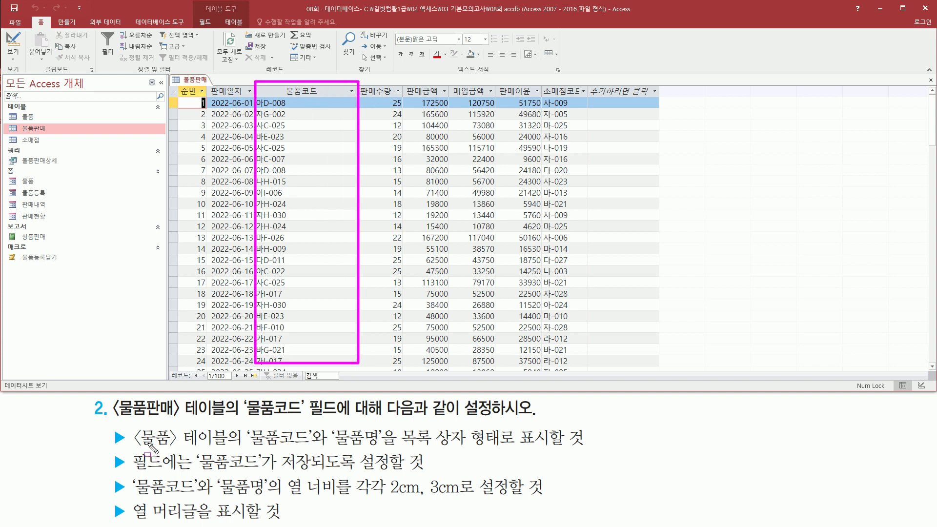
{"action": "mouse_move", "coordinate": [135, 446]}
{"action": "left_mouse_down"}
{"action": "mouse_move", "coordinate": [376, 448]}
{"action": "mouse_move", "coordinate": [392, 461]}
{"action": "mouse_move", "coordinate": [380, 448]}
{"action": "mouse_move", "coordinate": [553, 446]}
{"action": "left_mouse_up"}
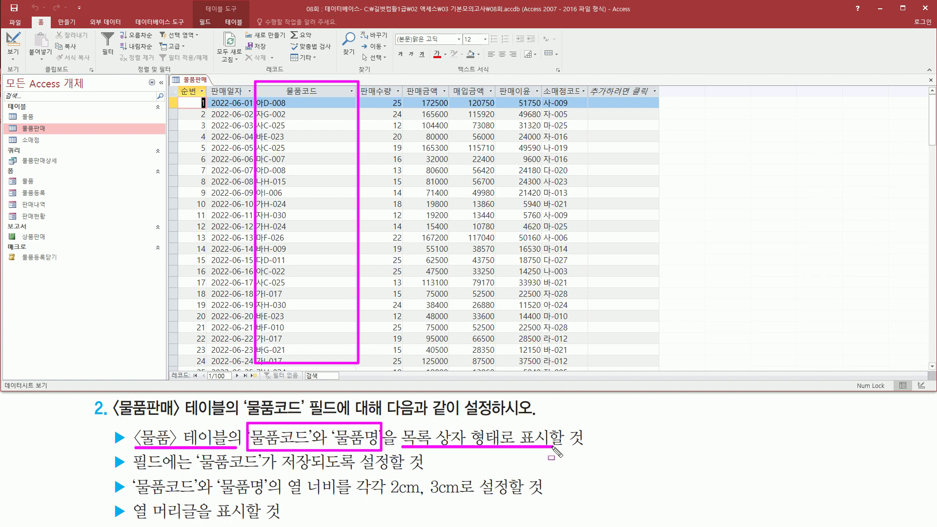
{"action": "key", "text": "Escape"}
{"action": "left_click", "coordinate": [302, 103]}
{"action": "left_click", "coordinate": [306, 113]}
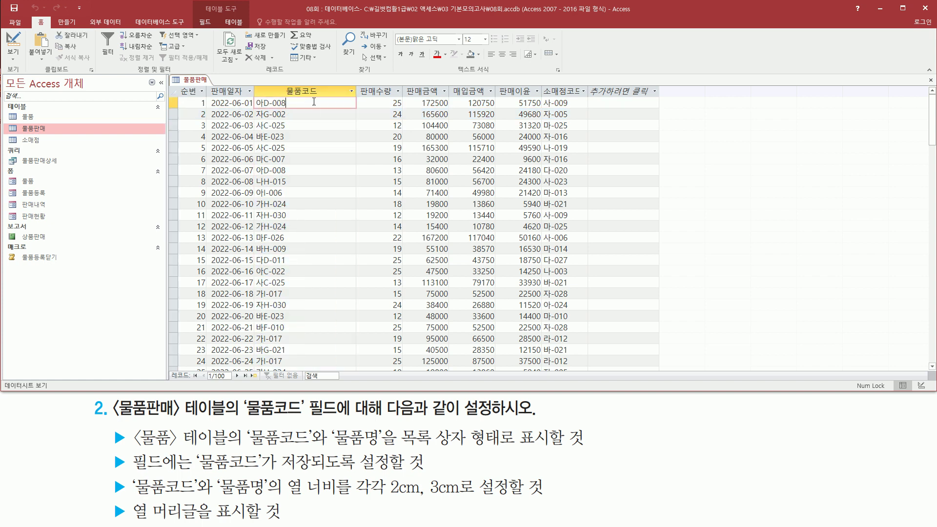
{"action": "left_click", "coordinate": [319, 103]}
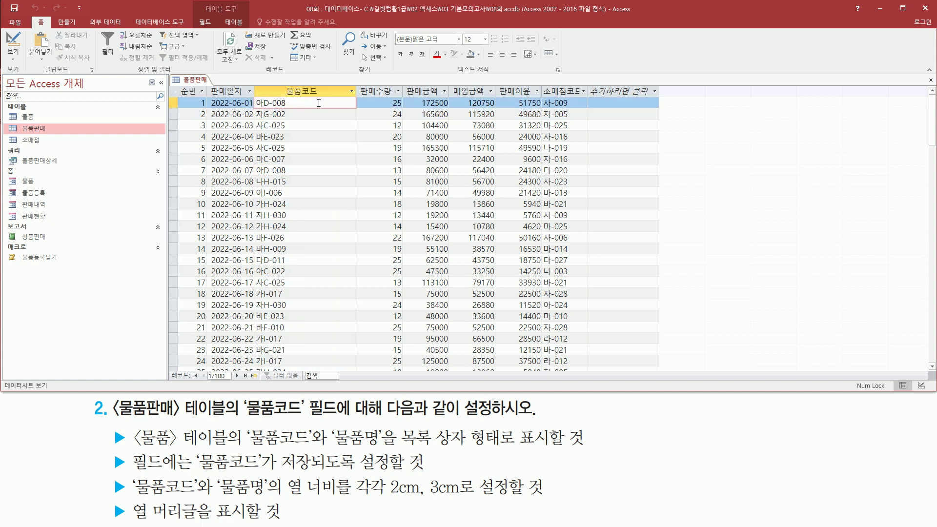
{"action": "left_click_drag", "start_coordinate": [401, 424], "coordinate": [504, 447]}
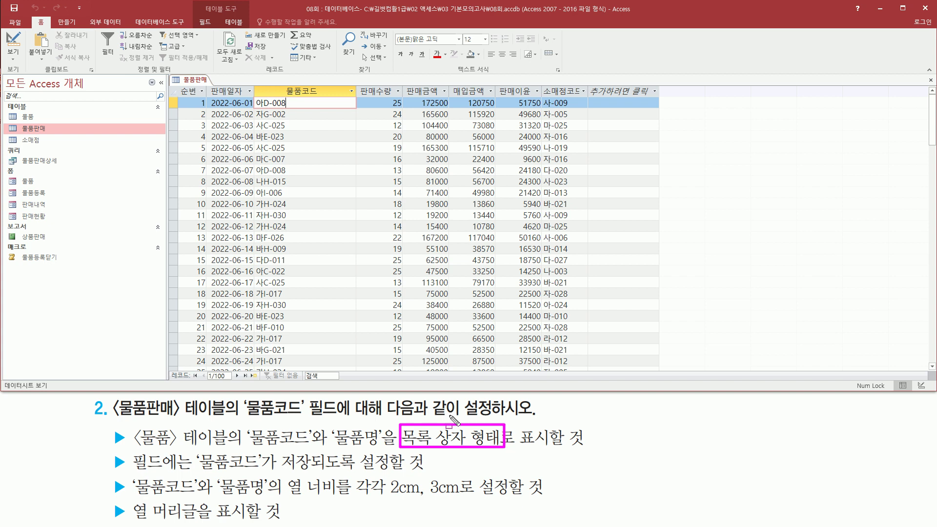
{"action": "key", "text": "Escape"}
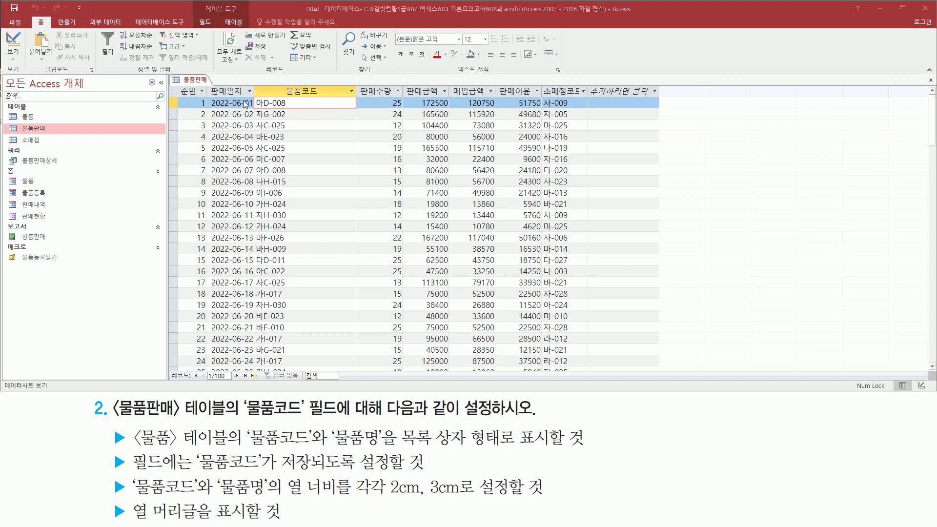
Step: Switch the 물품판매 table to design view and select the 물품코드 field
{"action": "right_click", "coordinate": [195, 81]}
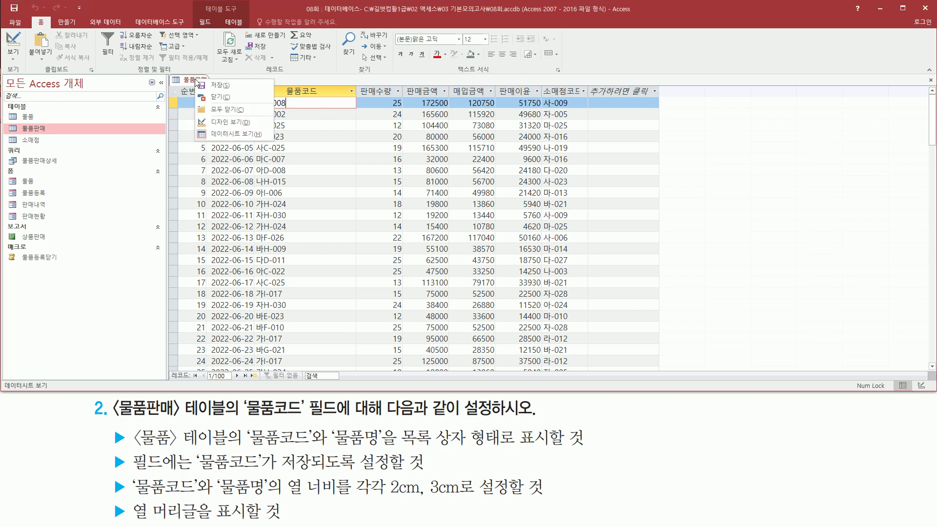
{"action": "left_click", "coordinate": [238, 121]}
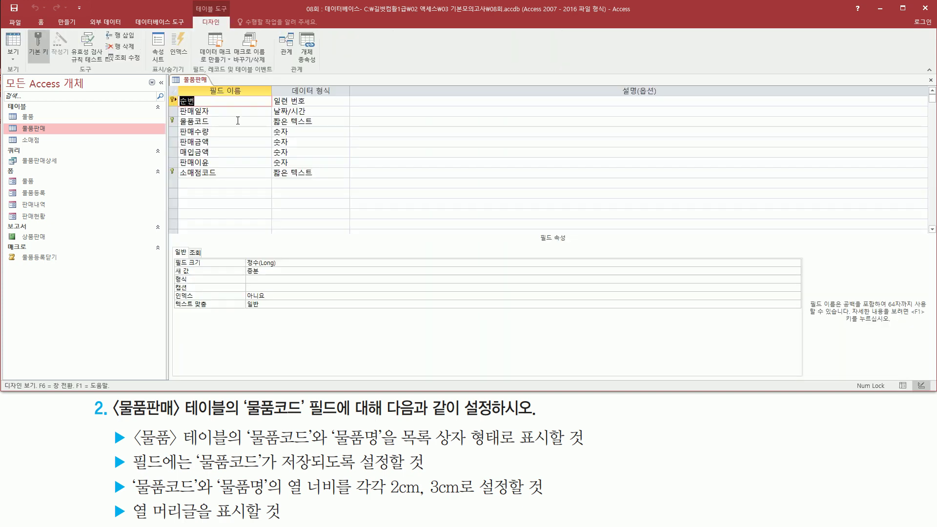
{"action": "left_click", "coordinate": [238, 121]}
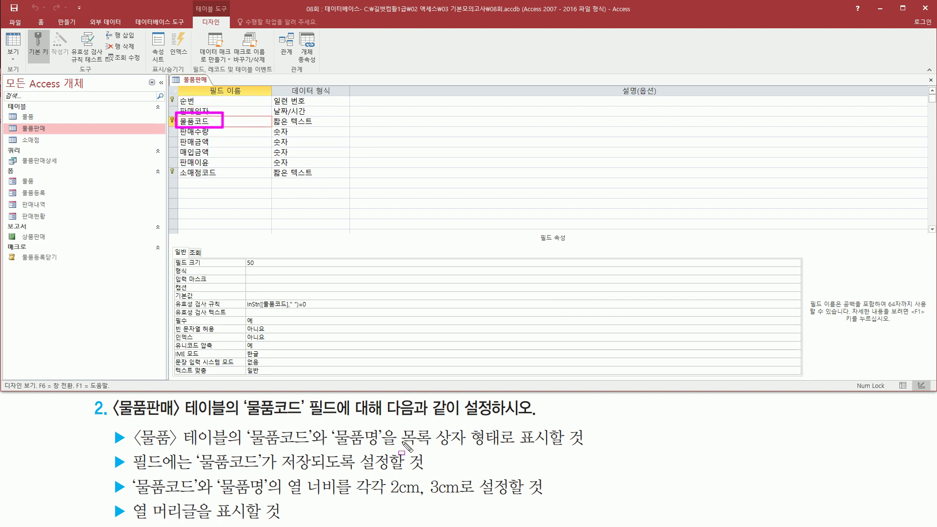
Step: Set the 물품코드 field's lookup display control (컨트롤 표시) to 목록 상자
{"action": "left_click_drag", "start_coordinate": [399, 446], "coordinate": [510, 447]}
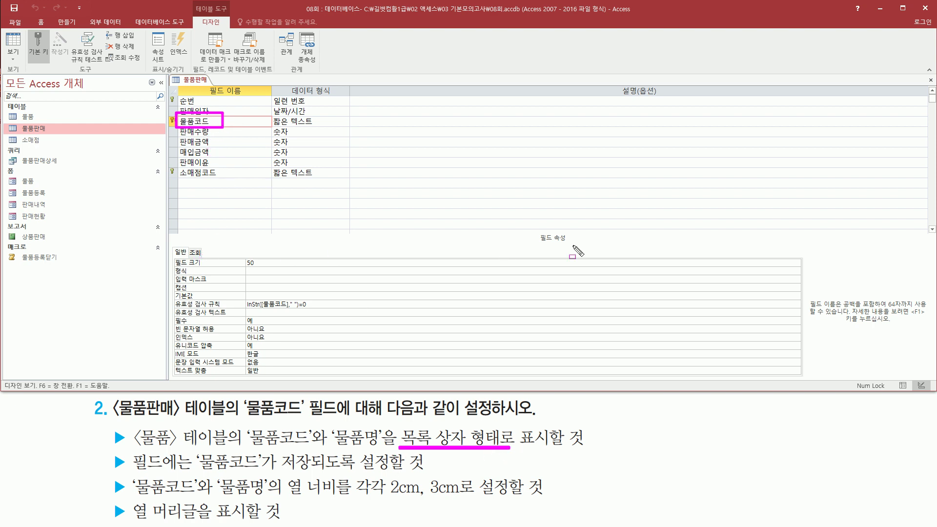
{"action": "left_click_drag", "start_coordinate": [189, 248], "coordinate": [203, 258]}
{"action": "key", "text": "Escape"}
{"action": "left_click", "coordinate": [196, 253]}
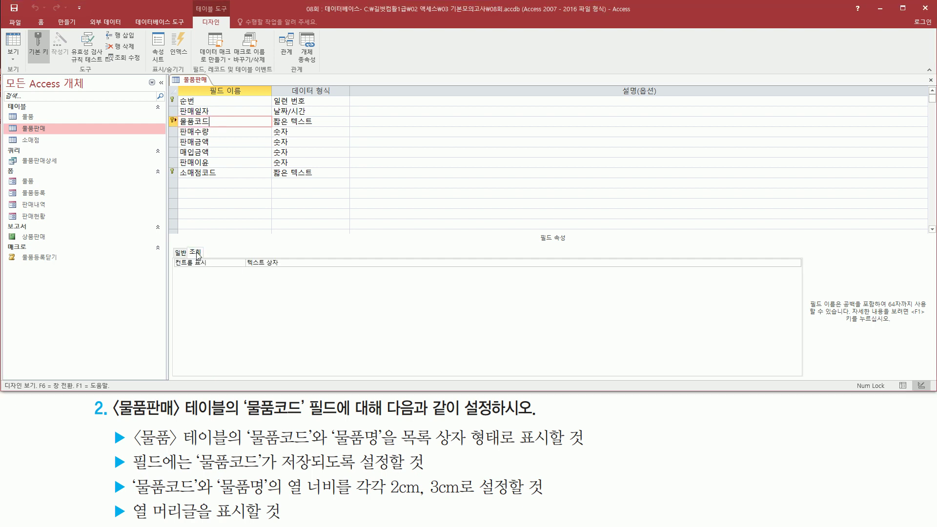
{"action": "left_click_drag", "start_coordinate": [246, 268], "coordinate": [291, 268]}
{"action": "key", "text": "Escape"}
{"action": "left_click", "coordinate": [719, 263]}
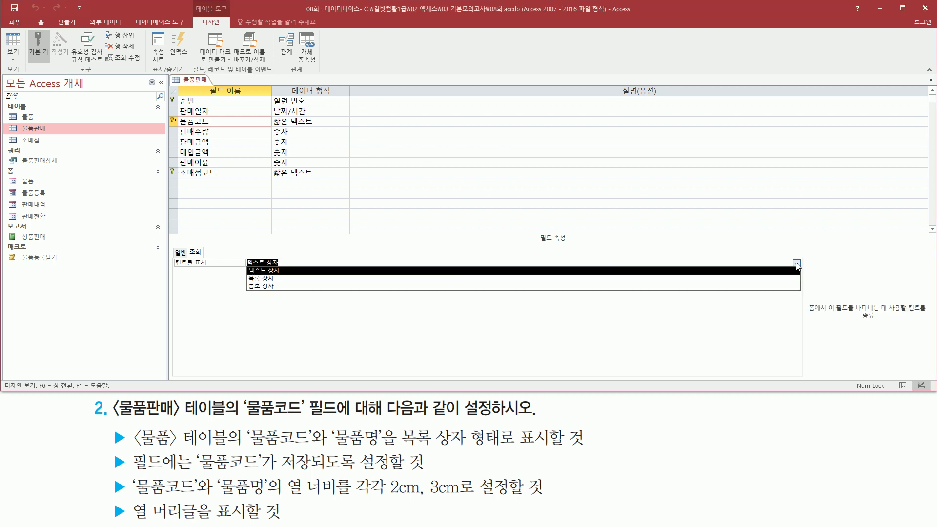
{"action": "left_click", "coordinate": [795, 263]}
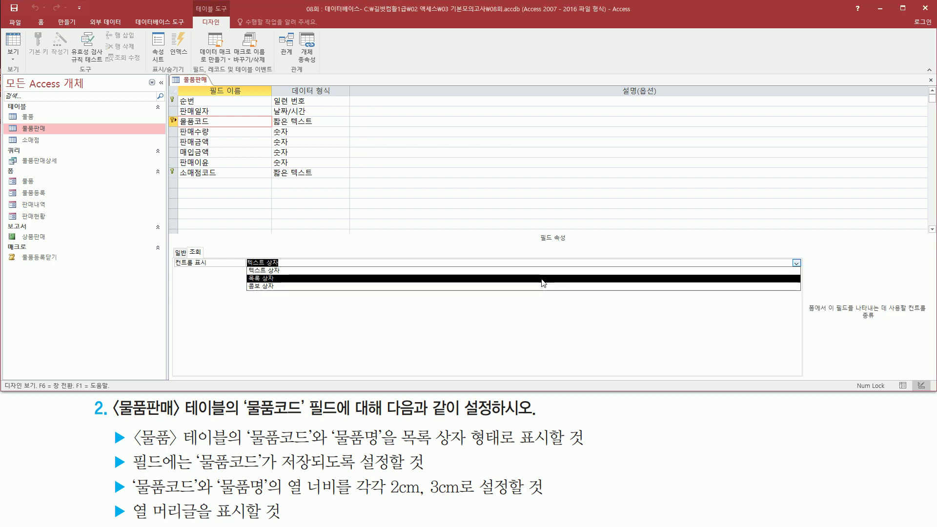
{"action": "left_click", "coordinate": [379, 278]}
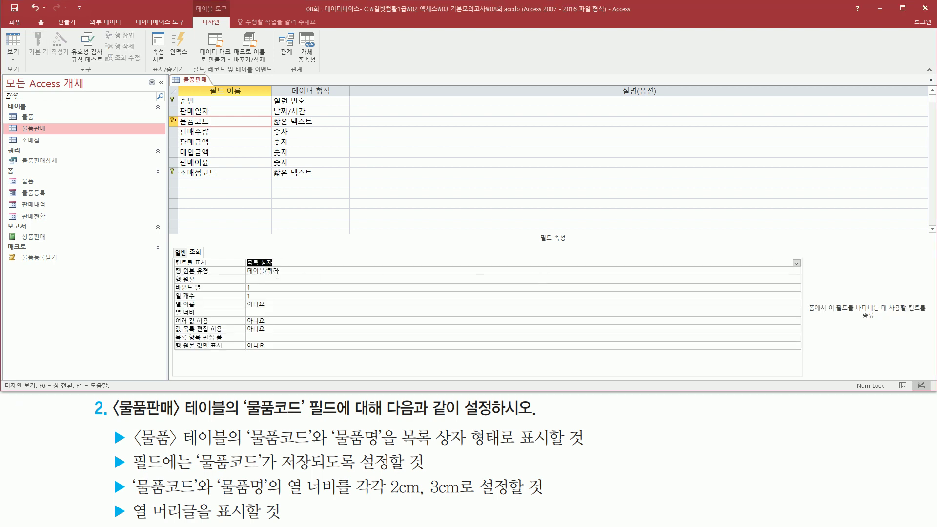
{"action": "left_click_drag", "start_coordinate": [170, 254], "coordinate": [295, 267]}
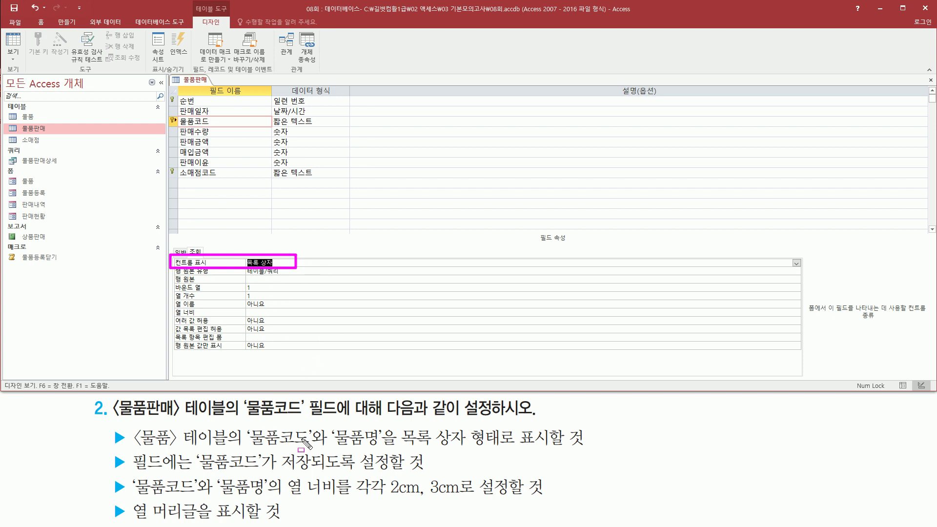
Step: Open the query builder for the 물품코드 field's row source (행 원본) and add the 물품 table to the query
{"action": "mouse_move", "coordinate": [132, 423]}
{"action": "left_mouse_down"}
{"action": "mouse_move", "coordinate": [247, 450]}
{"action": "mouse_move", "coordinate": [229, 450]}
{"action": "mouse_move", "coordinate": [378, 448]}
{"action": "left_mouse_up"}
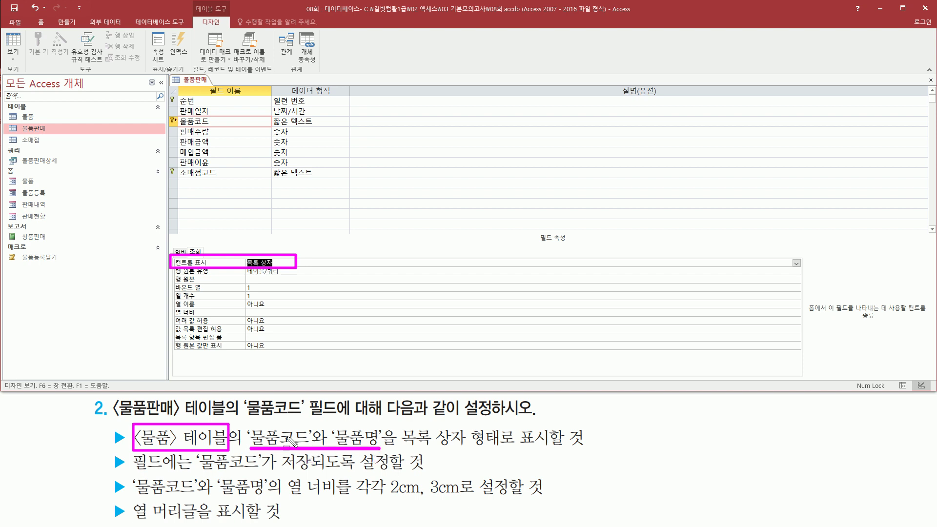
{"action": "key", "text": "e"}
{"action": "left_click_drag", "start_coordinate": [172, 273], "coordinate": [293, 273]}
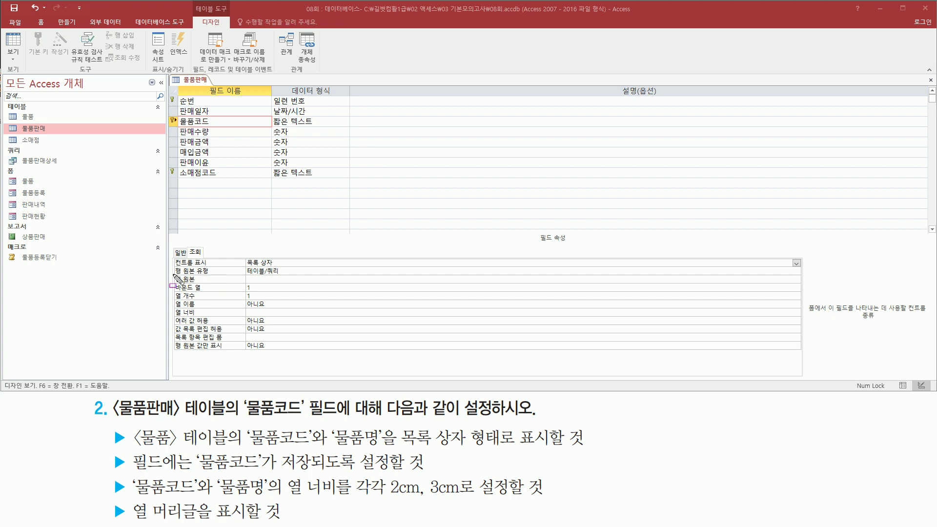
{"action": "left_click", "coordinate": [268, 280]}
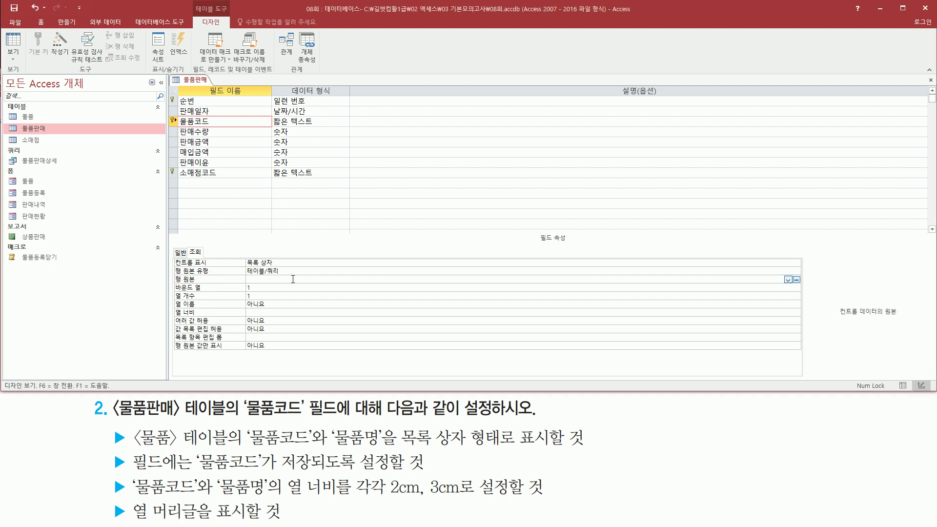
{"action": "left_click", "coordinate": [797, 280]}
{"action": "left_click", "coordinate": [797, 281]}
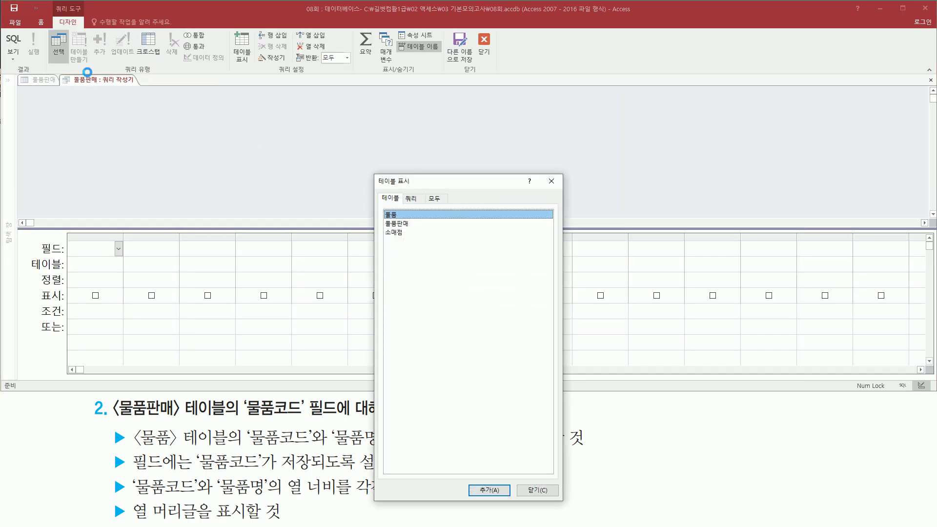
{"action": "mouse_move", "coordinate": [68, 71]}
{"action": "left_mouse_down"}
{"action": "mouse_move", "coordinate": [71, 82]}
{"action": "mouse_move", "coordinate": [142, 89]}
{"action": "left_mouse_up"}
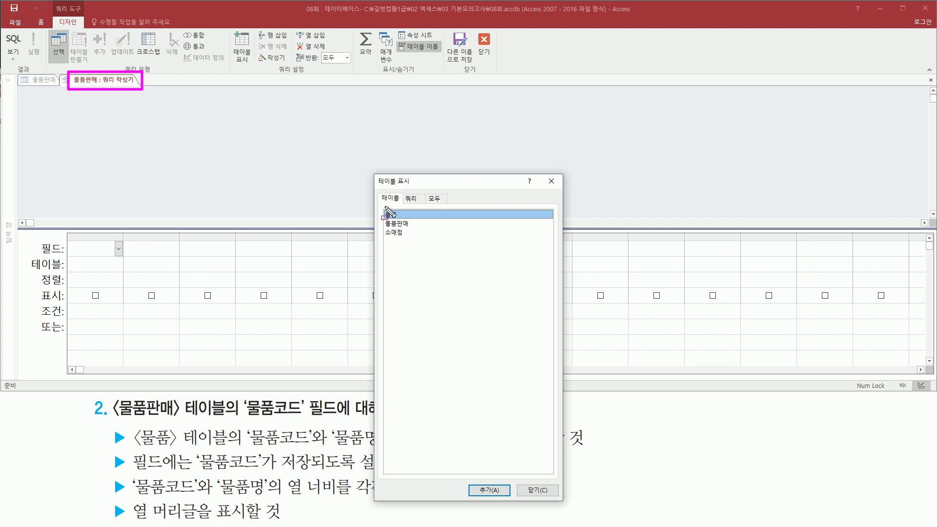
{"action": "left_click_drag", "start_coordinate": [381, 207], "coordinate": [400, 226]}
{"action": "key", "text": "Escape"}
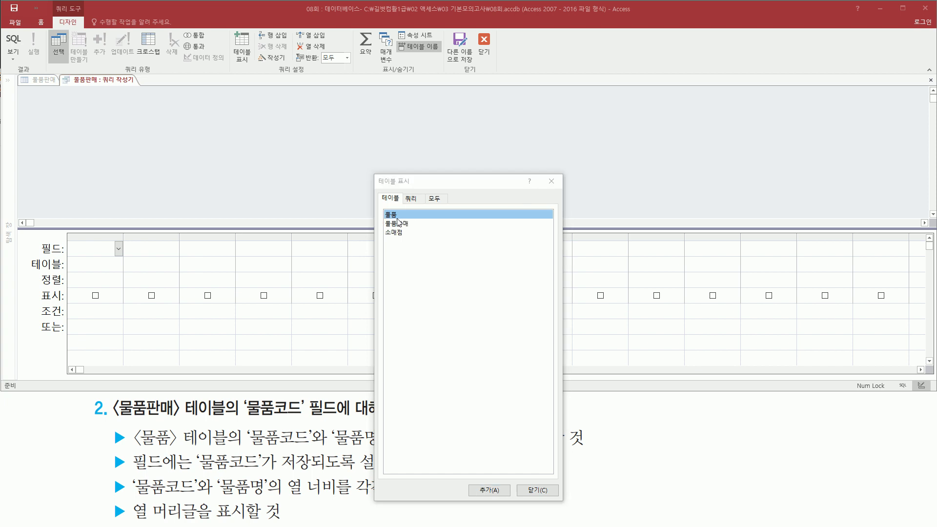
{"action": "double_click", "coordinate": [395, 216]}
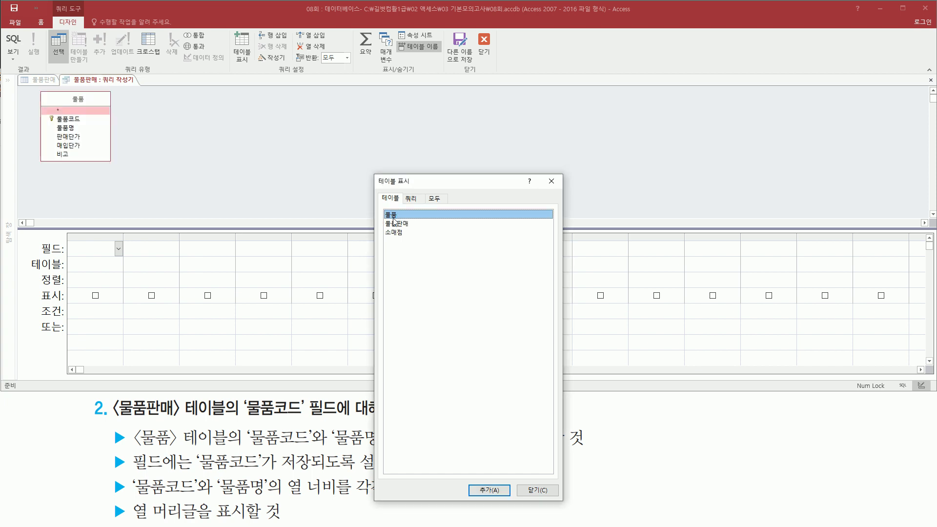
Step: Dismiss the table selection dialog and add the 물품 table's 물품코드 and 물품명 fields to the query grid
{"action": "mouse_move", "coordinate": [36, 86]}
{"action": "left_mouse_down"}
{"action": "mouse_move", "coordinate": [125, 168]}
{"action": "mouse_move", "coordinate": [119, 165]}
{"action": "left_mouse_up"}
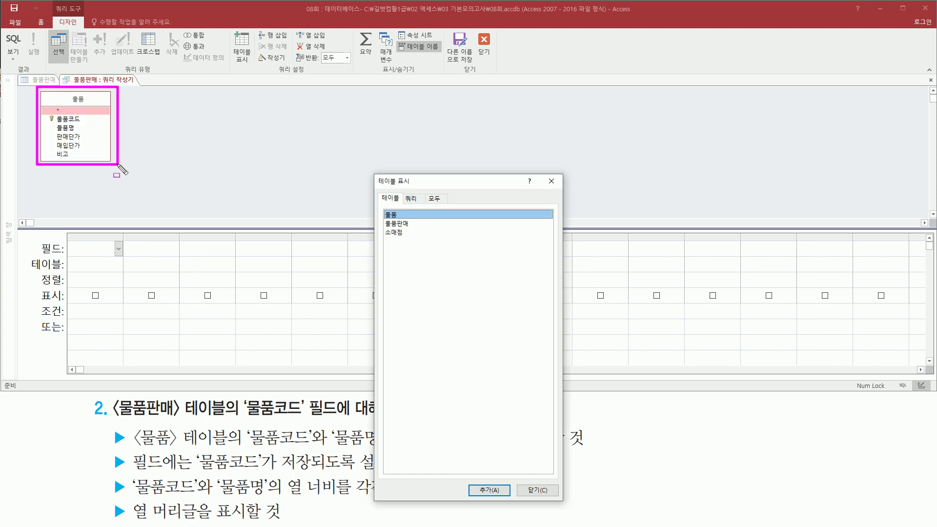
{"action": "left_click_drag", "start_coordinate": [541, 171], "coordinate": [562, 190]}
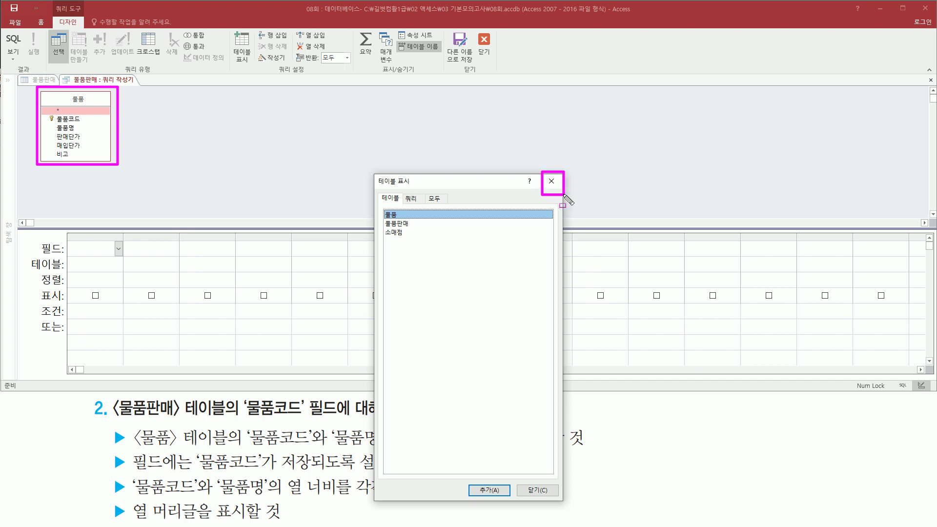
{"action": "key", "text": "Escape"}
{"action": "left_click", "coordinate": [552, 181]}
{"action": "key", "text": "ctrl+2"}
{"action": "left_click_drag", "start_coordinate": [247, 446], "coordinate": [380, 447]}
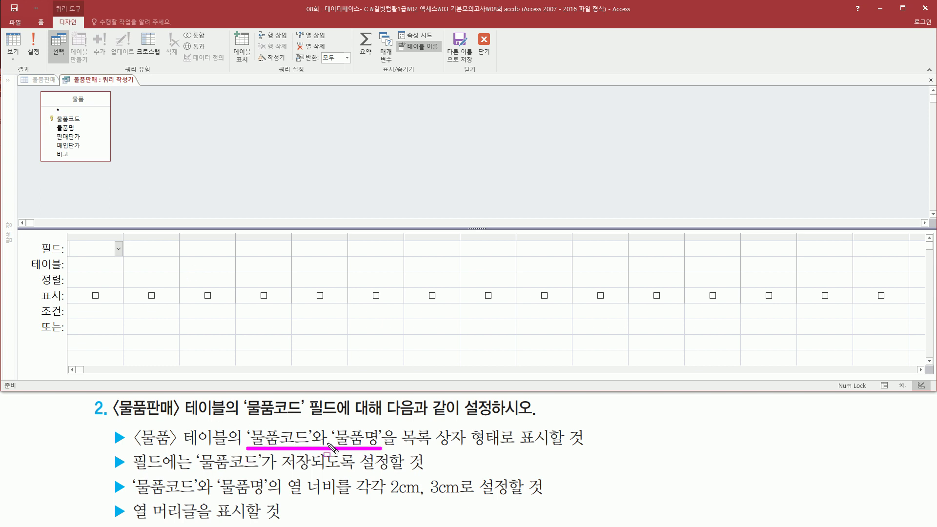
{"action": "key", "text": "Escape"}
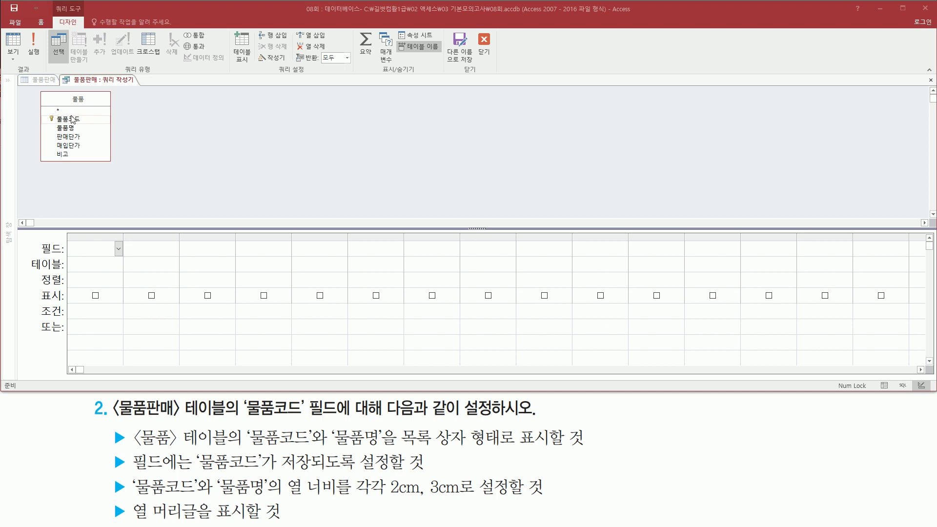
{"action": "left_click", "coordinate": [74, 119]}
{"action": "double_click", "coordinate": [76, 122]}
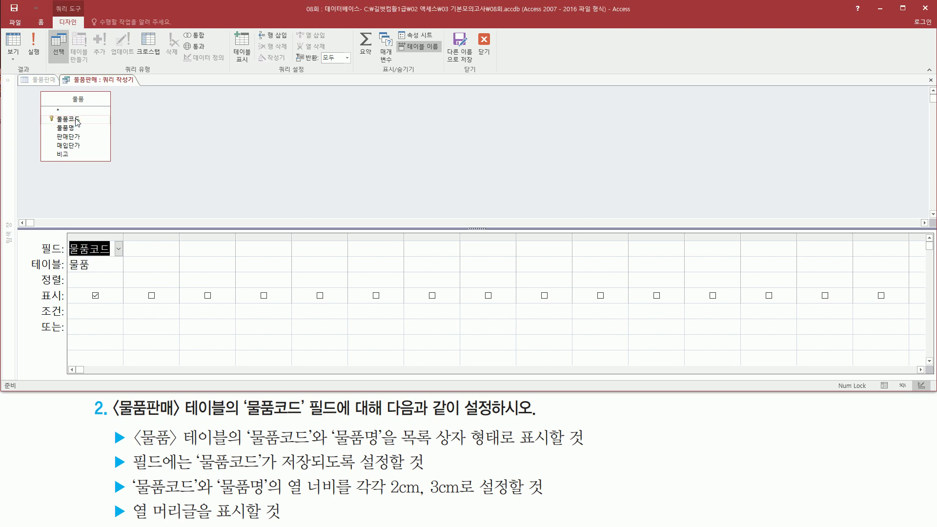
{"action": "left_click", "coordinate": [73, 130]}
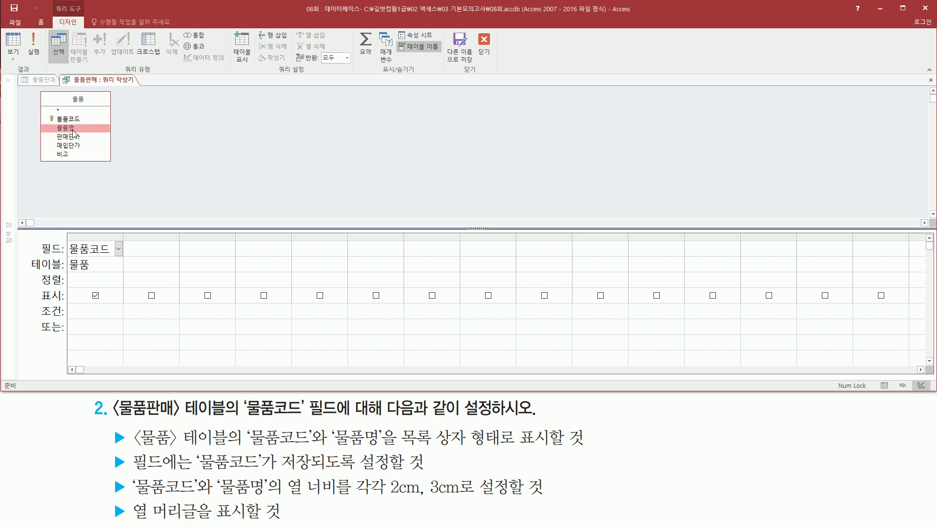
{"action": "double_click", "coordinate": [74, 130]}
{"action": "key", "text": "ctrl+2"}
{"action": "mouse_move", "coordinate": [61, 230]}
{"action": "left_mouse_down"}
{"action": "mouse_move", "coordinate": [139, 288]}
{"action": "mouse_move", "coordinate": [183, 279]}
{"action": "left_mouse_up"}
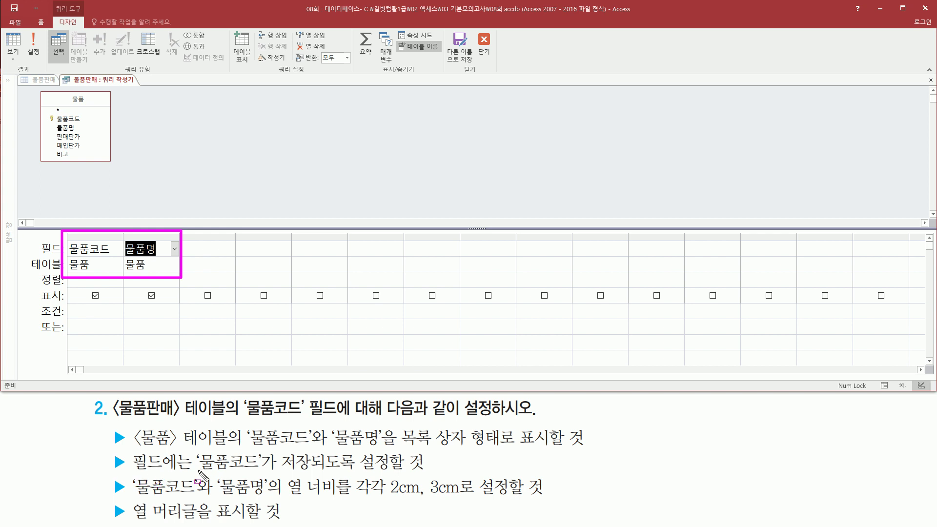
{"action": "left_click_drag", "start_coordinate": [198, 472], "coordinate": [427, 471]}
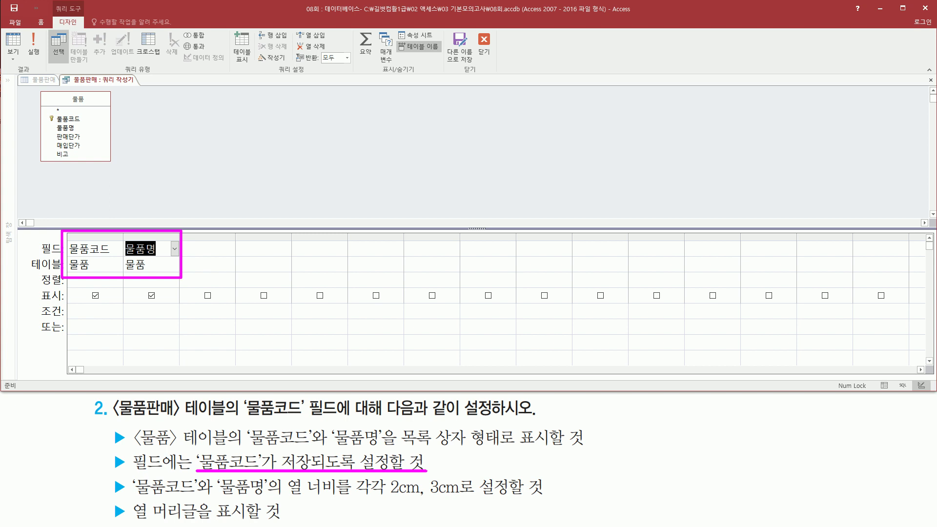
{"action": "left_click_drag", "start_coordinate": [96, 204], "coordinate": [88, 231]}
{"action": "left_click_drag", "start_coordinate": [135, 211], "coordinate": [160, 225]}
{"action": "key", "text": "Escape"}
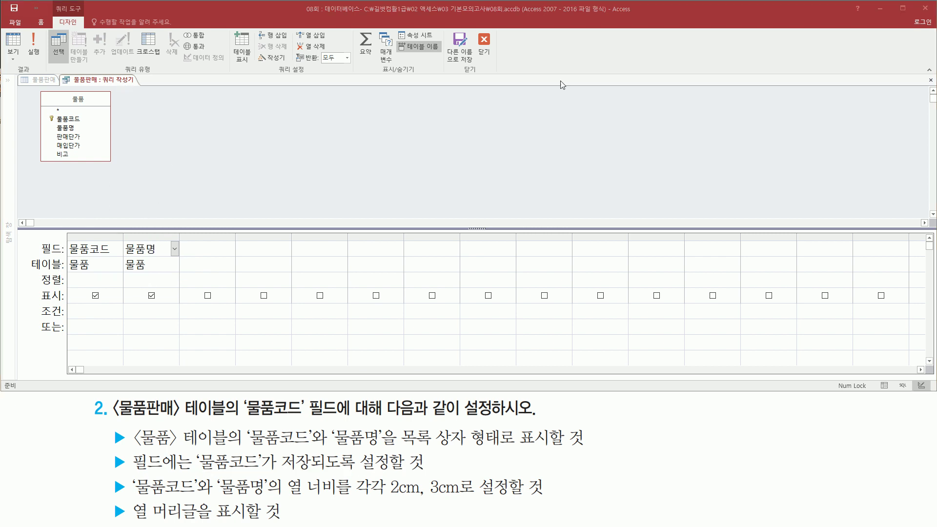
Step: Close the query builder and save its SQL statement as the 물품코드 field's row source (행 원본)
{"action": "left_click_drag", "start_coordinate": [474, 30], "coordinate": [501, 68]}
{"action": "key", "text": "Escape"}
{"action": "left_click", "coordinate": [485, 45]}
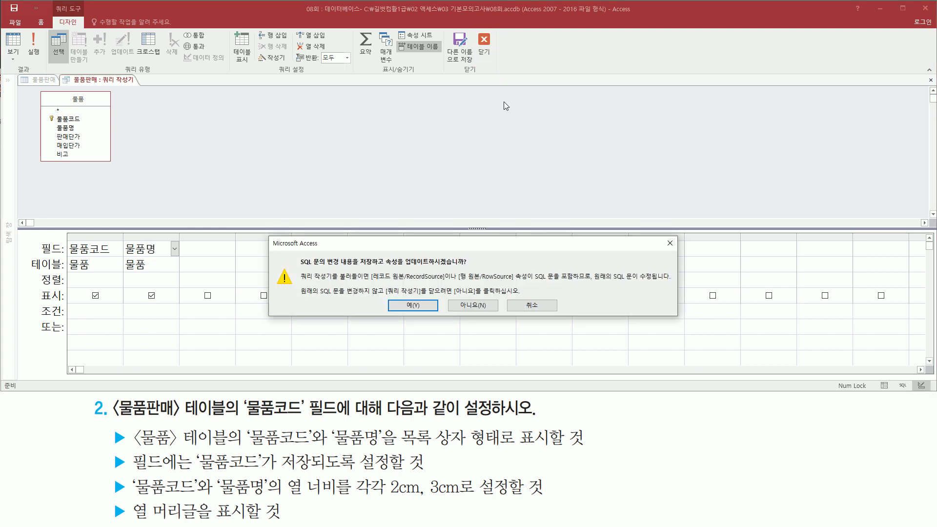
{"action": "left_click_drag", "start_coordinate": [405, 266], "coordinate": [469, 266]}
{"action": "mouse_move", "coordinate": [398, 307]}
{"action": "left_mouse_down"}
{"action": "mouse_move", "coordinate": [442, 312]}
{"action": "mouse_move", "coordinate": [439, 321]}
{"action": "left_mouse_up"}
{"action": "key", "text": "Escape"}
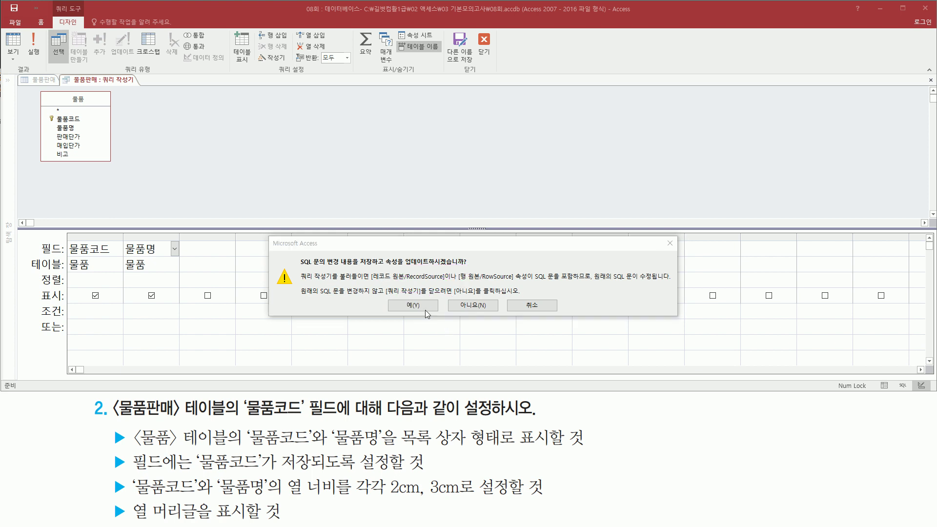
{"action": "left_click", "coordinate": [413, 306]}
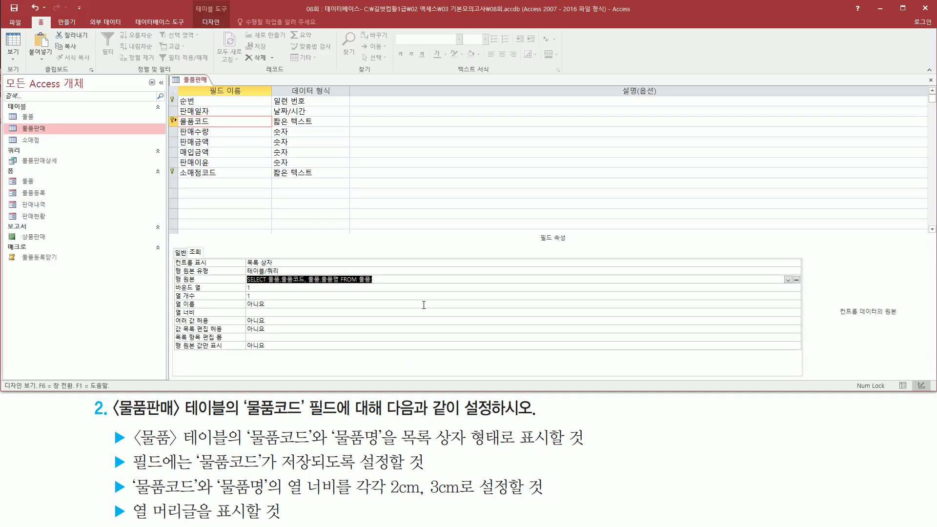
Step: Set the number of columns (열 개수) for the 물품코드 field's lookup list to 2
{"action": "left_click_drag", "start_coordinate": [170, 271], "coordinate": [386, 293]}
{"action": "left_click_drag", "start_coordinate": [242, 280], "coordinate": [256, 294]}
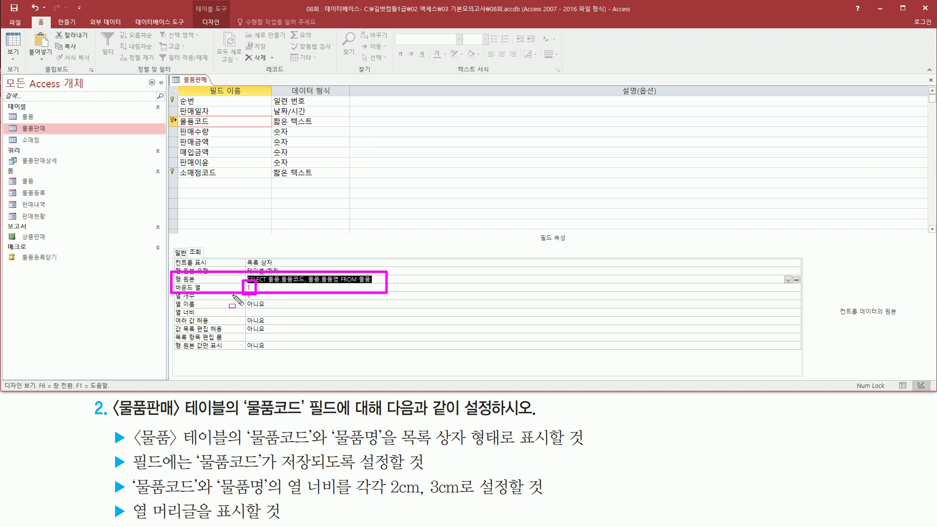
{"action": "key", "text": "e"}
{"action": "left_click_drag", "start_coordinate": [170, 302], "coordinate": [261, 302]}
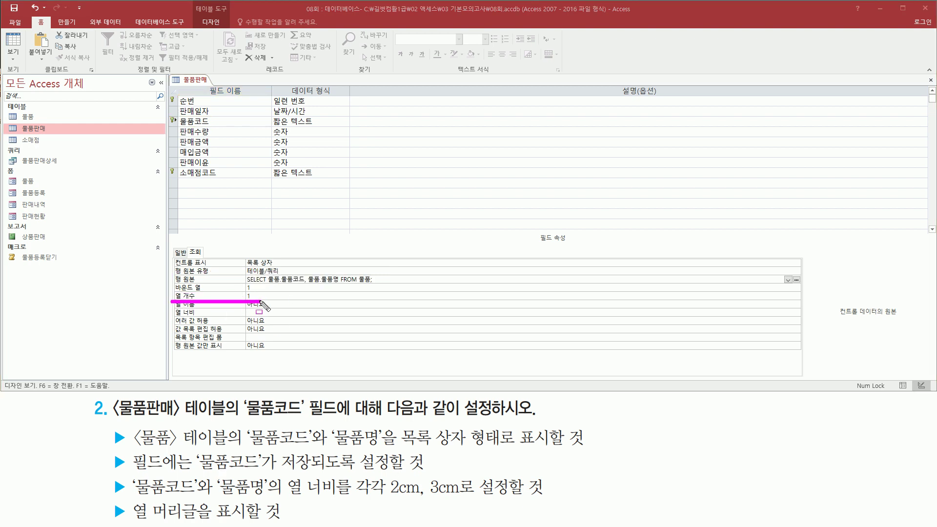
{"action": "key", "text": "e"}
{"action": "left_click", "coordinate": [279, 295]}
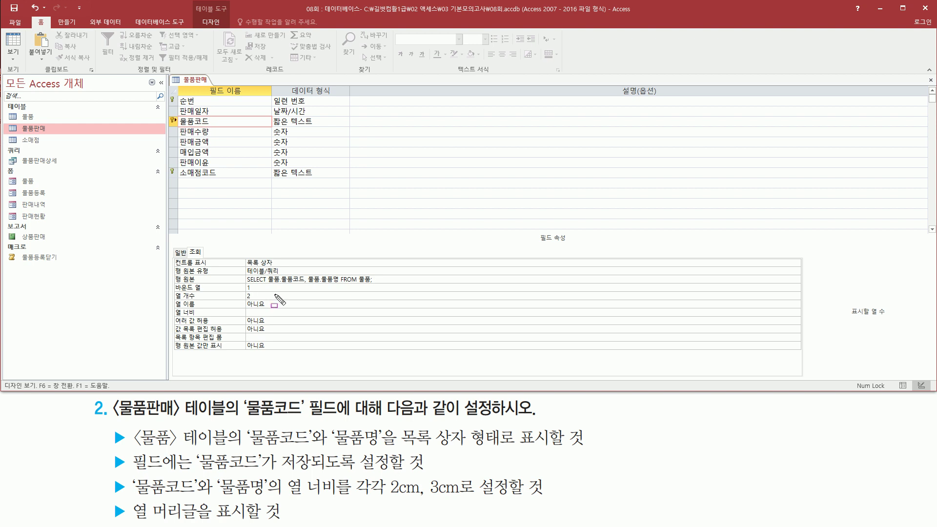
Step: Set the 물품코드 lookup's column widths (열 너비) to 2 cm for the first column and 3 cm for the second
{"action": "left_click_drag", "start_coordinate": [170, 290], "coordinate": [264, 303]}
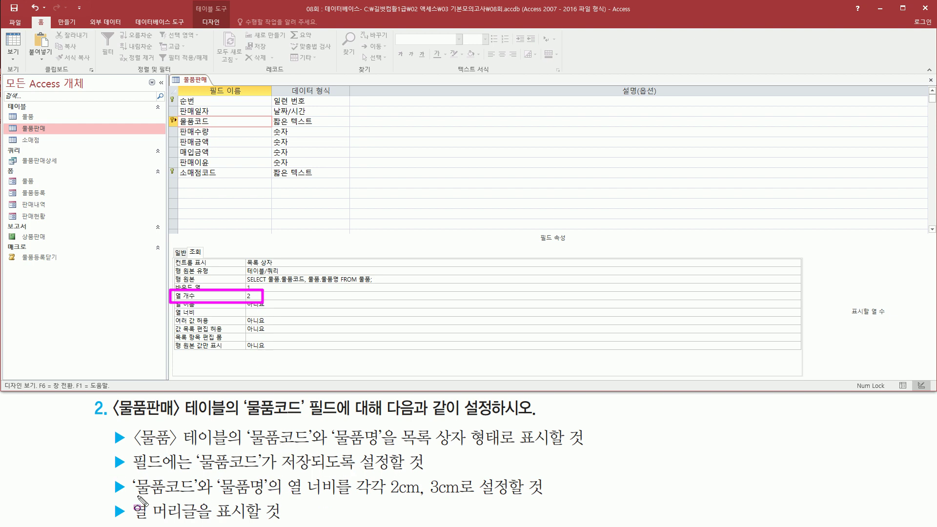
{"action": "mouse_move", "coordinate": [137, 498]}
{"action": "left_mouse_down"}
{"action": "mouse_move", "coordinate": [301, 490]}
{"action": "mouse_move", "coordinate": [344, 503]}
{"action": "mouse_move", "coordinate": [474, 496]}
{"action": "left_mouse_up"}
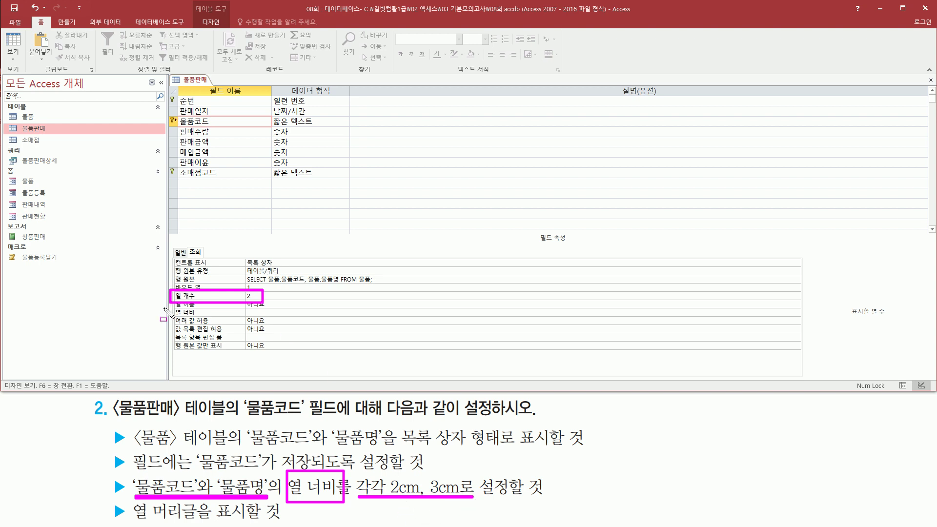
{"action": "left_click_drag", "start_coordinate": [171, 318], "coordinate": [204, 318]}
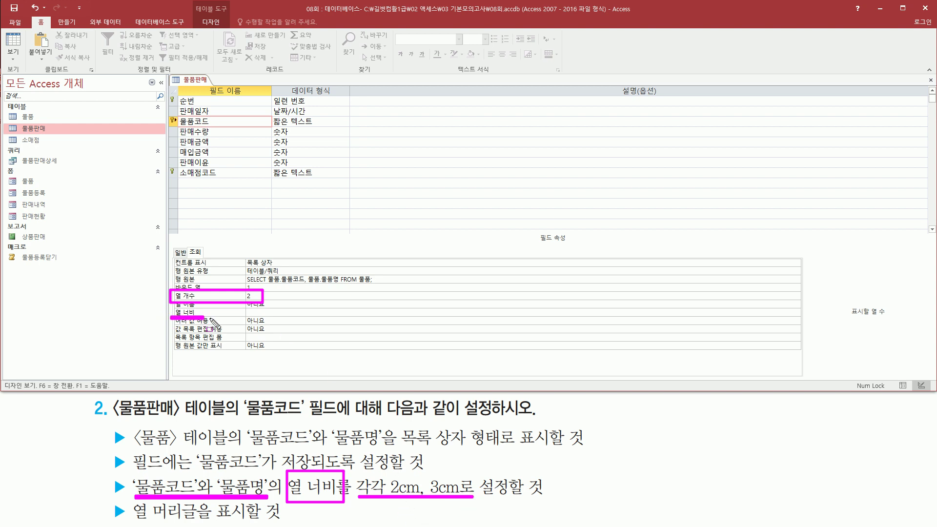
{"action": "key", "text": "Escape"}
{"action": "left_click", "coordinate": [280, 312]}
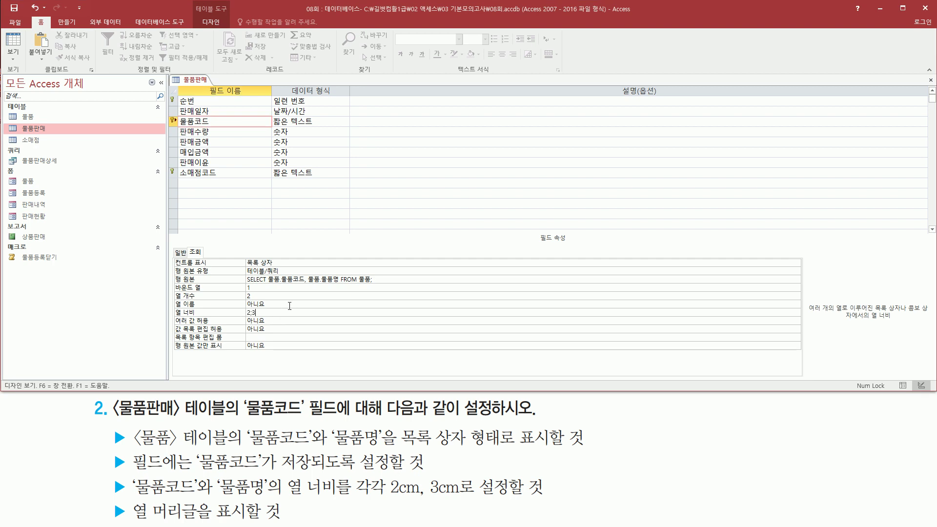
{"action": "left_click_drag", "start_coordinate": [388, 495], "coordinate": [471, 495]}
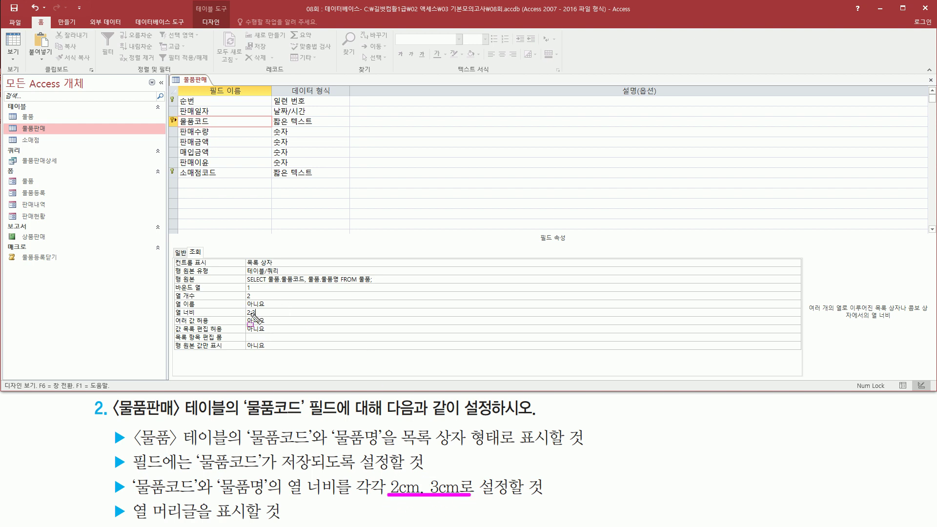
{"action": "key", "text": "Escape"}
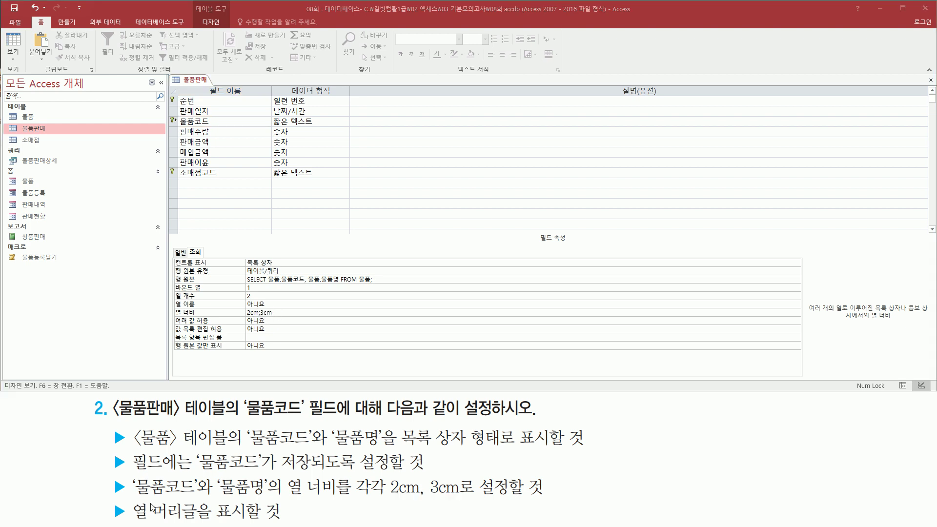
Step: Turn on column headings for the 물품코드 lookup by setting 열 이름 to 예
{"action": "key", "text": "ctrl+2"}
{"action": "mouse_move", "coordinate": [129, 498]}
{"action": "left_mouse_down"}
{"action": "mouse_move", "coordinate": [182, 523]}
{"action": "mouse_move", "coordinate": [294, 524]}
{"action": "left_mouse_up"}
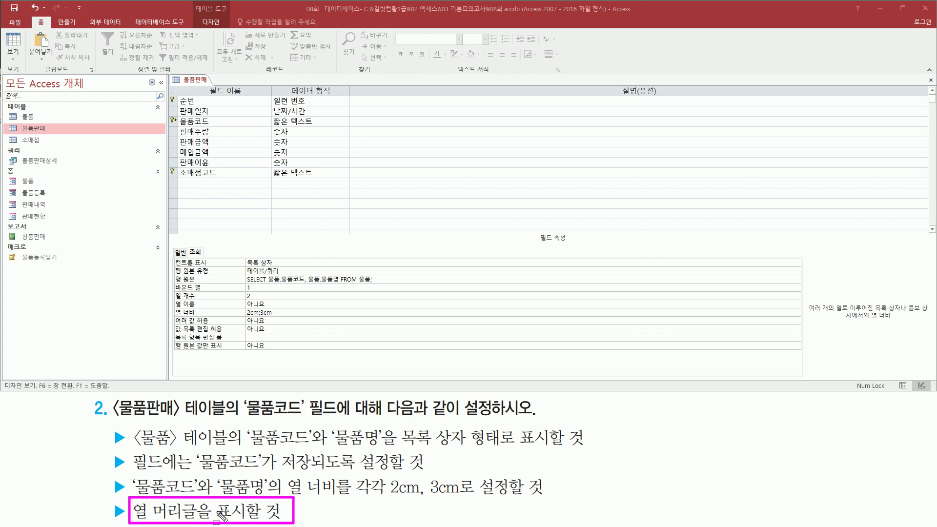
{"action": "mouse_move", "coordinate": [170, 297]}
{"action": "left_mouse_down"}
{"action": "mouse_move", "coordinate": [204, 312]}
{"action": "mouse_move", "coordinate": [269, 309]}
{"action": "left_mouse_up"}
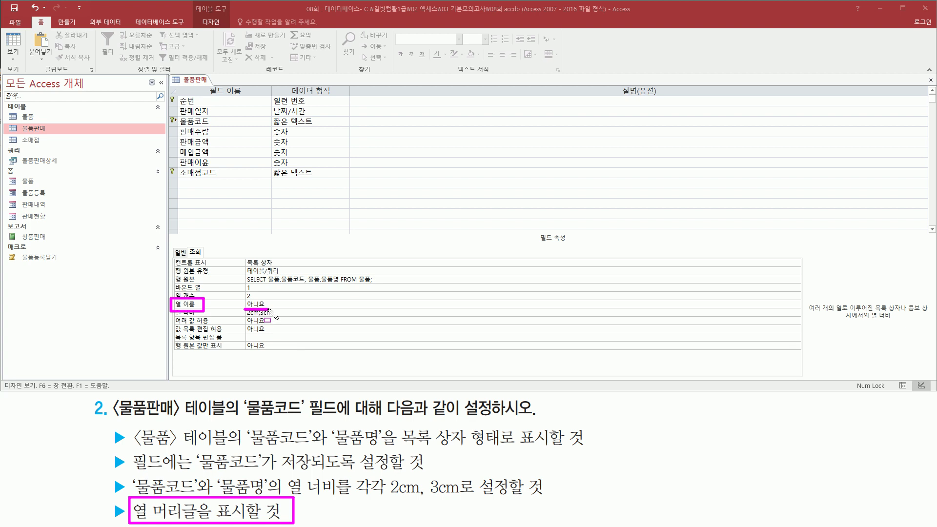
{"action": "key", "text": "Escape"}
{"action": "double_click", "coordinate": [282, 304]}
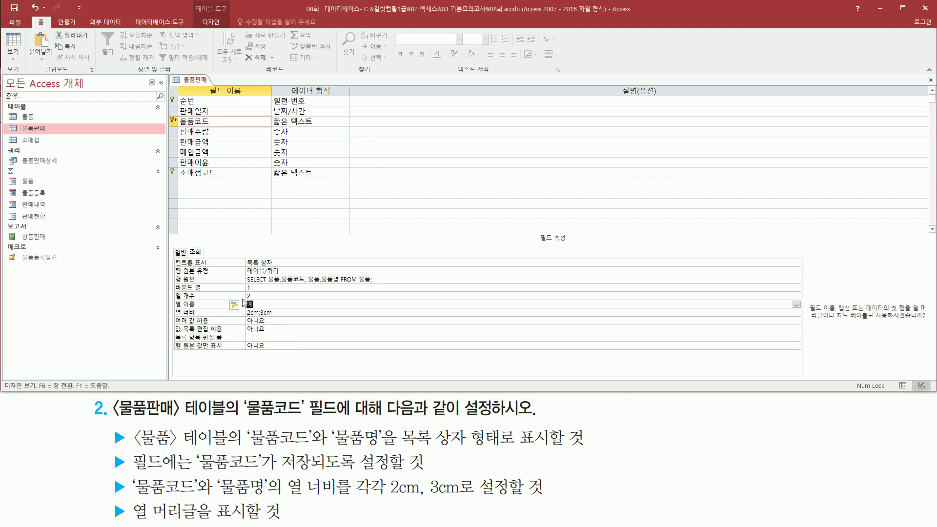
{"action": "mouse_move", "coordinate": [172, 295]}
{"action": "left_mouse_down"}
{"action": "mouse_move", "coordinate": [195, 312]}
{"action": "mouse_move", "coordinate": [290, 311]}
{"action": "left_mouse_up"}
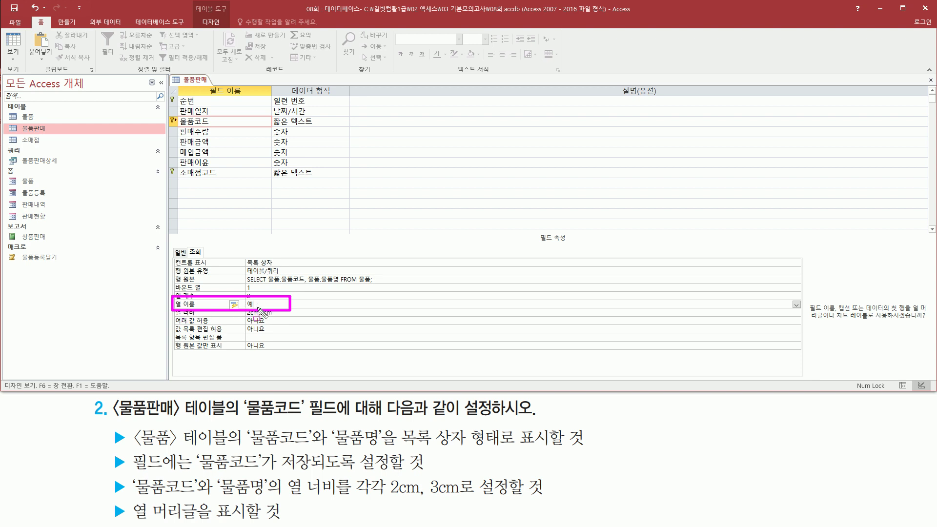
{"action": "key", "text": "Escape"}
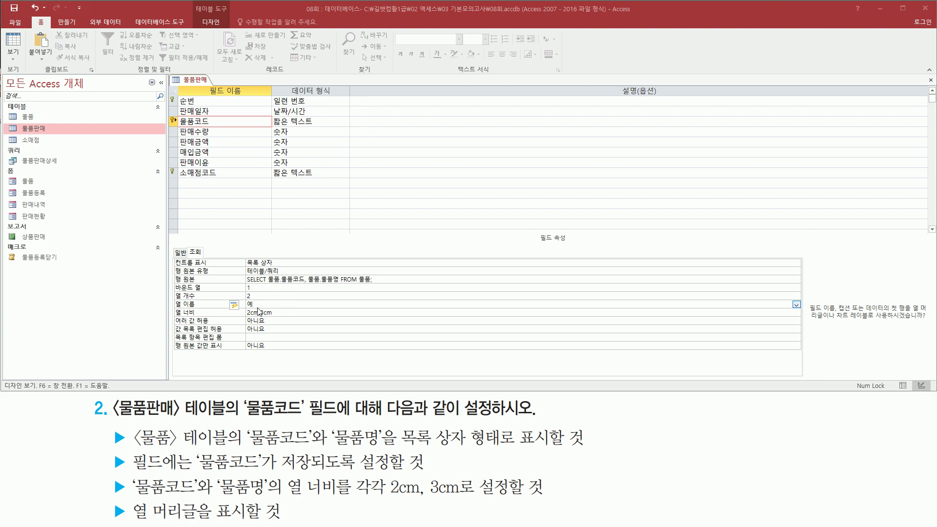
Step: Save the 물품판매 table and check the first record's 물품코드 lookup list in datasheet view
{"action": "right_click", "coordinate": [192, 83]}
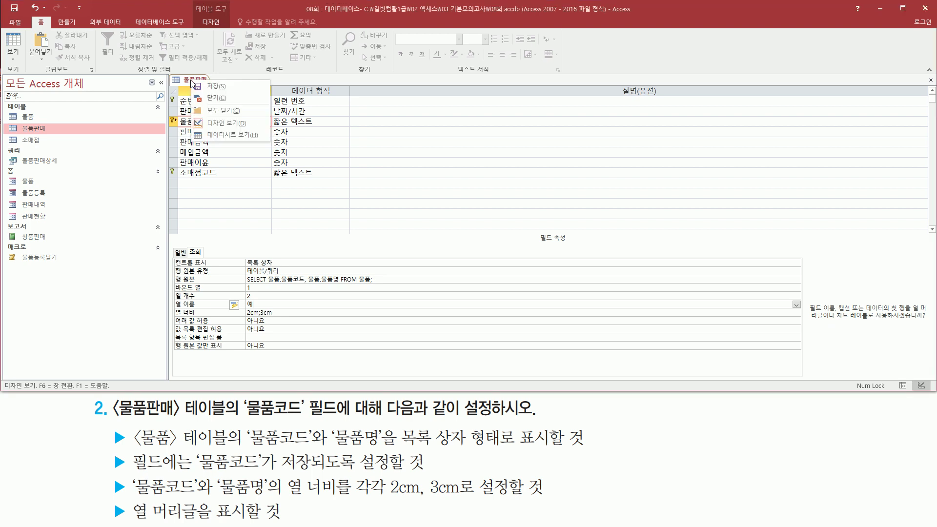
{"action": "left_click", "coordinate": [215, 136]}
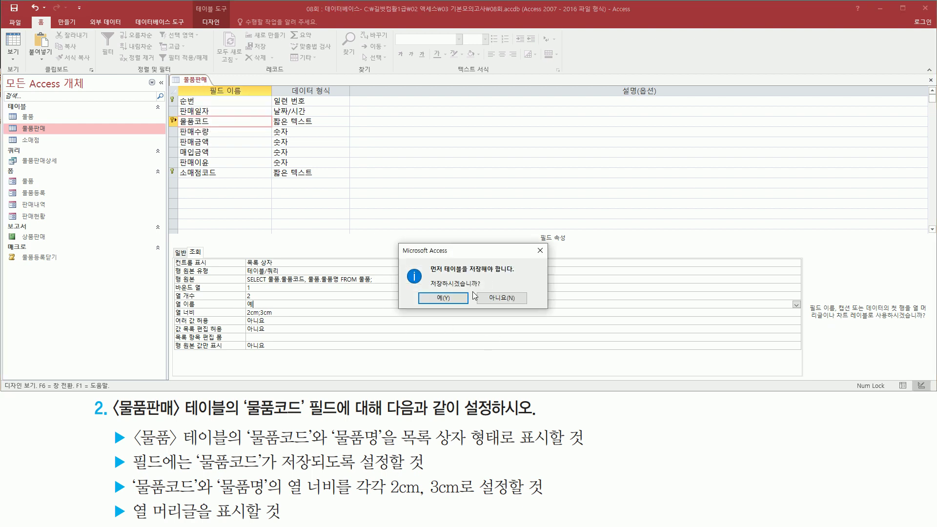
{"action": "left_click", "coordinate": [443, 298]}
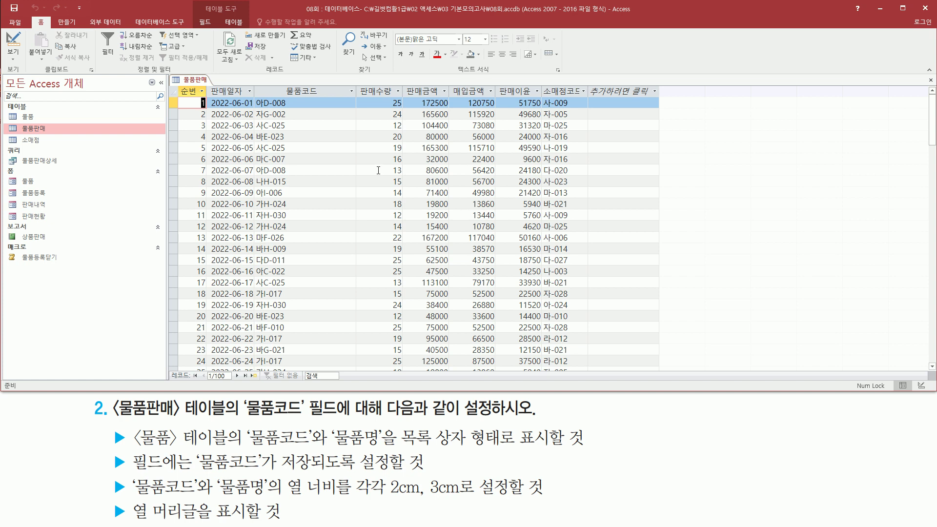
{"action": "left_click", "coordinate": [314, 101]}
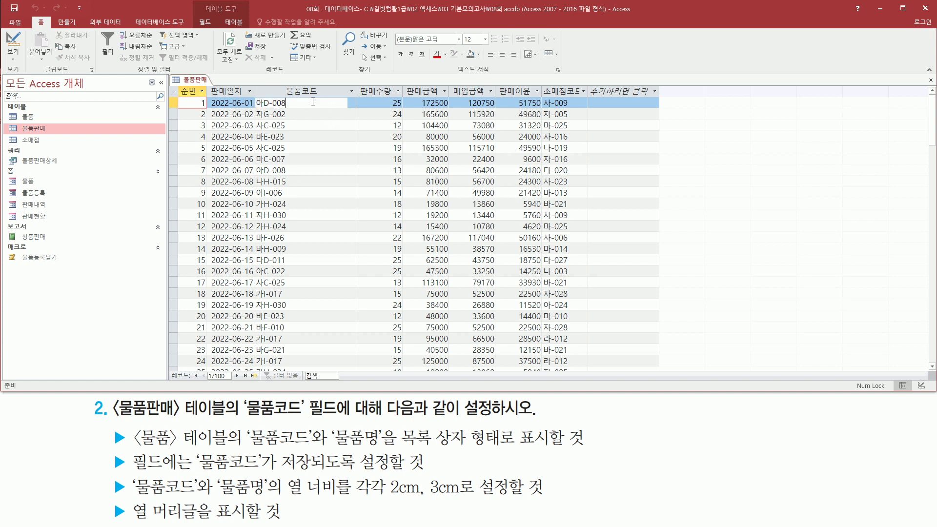
{"action": "left_click", "coordinate": [351, 104]}
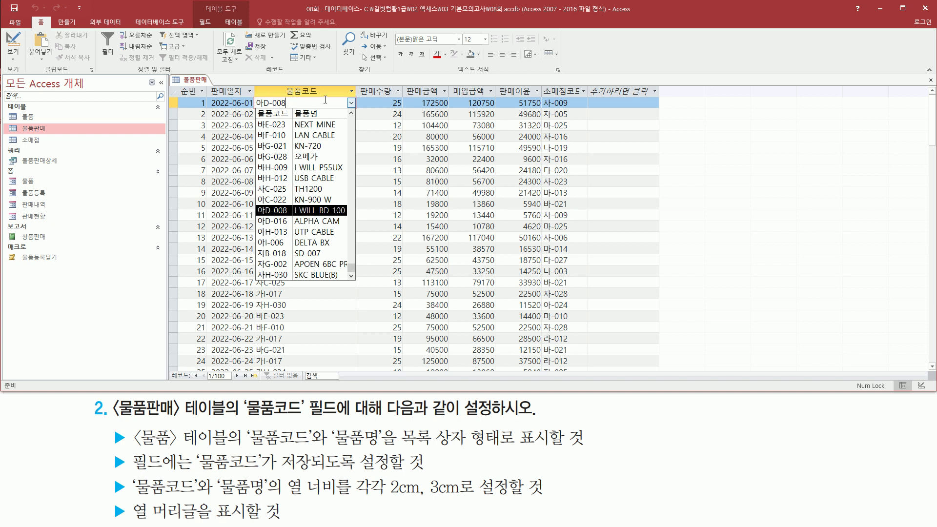
Step: Collapse the 물품코드 list and close the 물품판매 table
{"action": "right_click", "coordinate": [195, 80]}
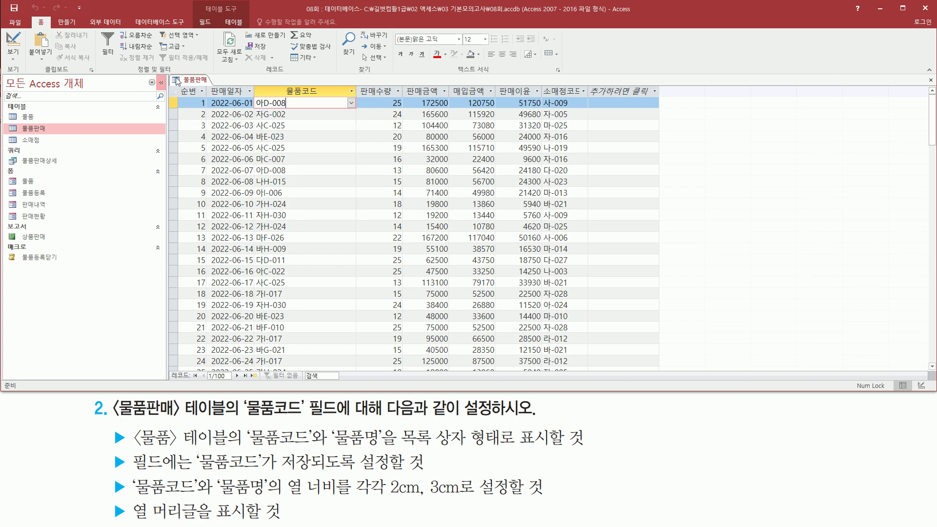
{"action": "right_click", "coordinate": [200, 79]}
{"action": "left_click", "coordinate": [225, 98]}
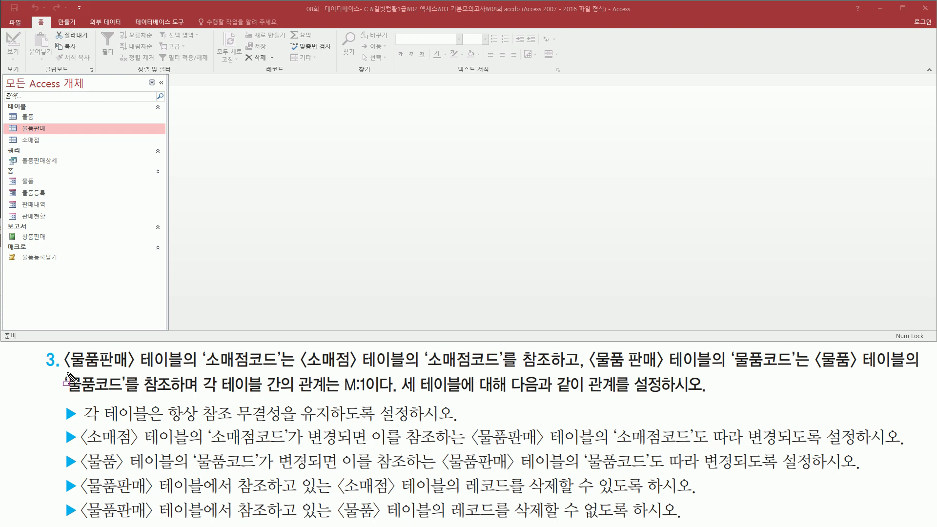
{"action": "mouse_move", "coordinate": [66, 371]}
{"action": "left_mouse_down"}
{"action": "mouse_move", "coordinate": [182, 371]}
{"action": "mouse_move", "coordinate": [203, 359]}
{"action": "mouse_move", "coordinate": [282, 372]}
{"action": "left_mouse_up"}
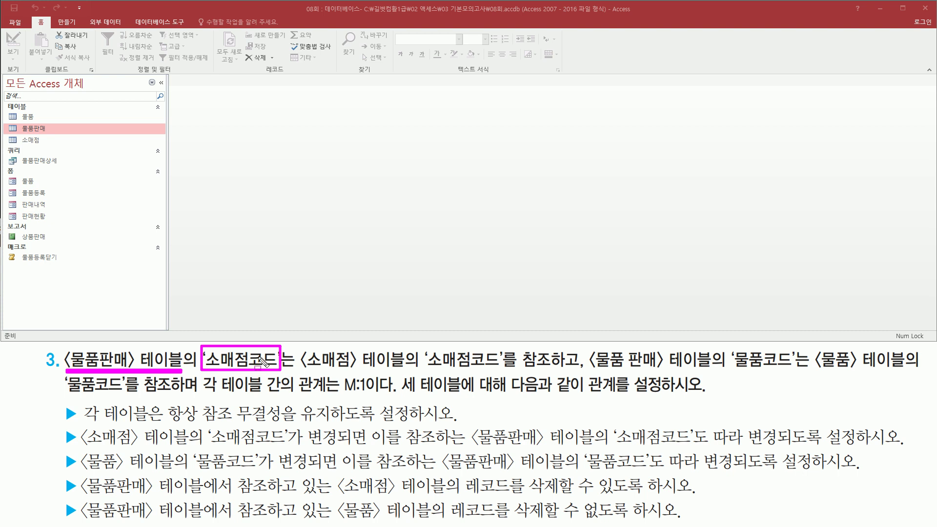
{"action": "left_click_drag", "start_coordinate": [297, 370], "coordinate": [563, 370]}
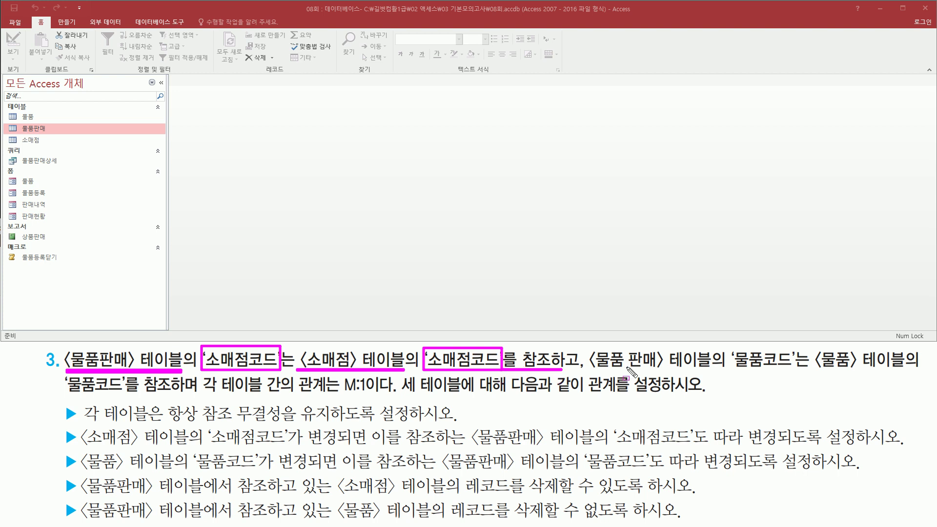
{"action": "left_click_drag", "start_coordinate": [591, 369], "coordinate": [798, 376]}
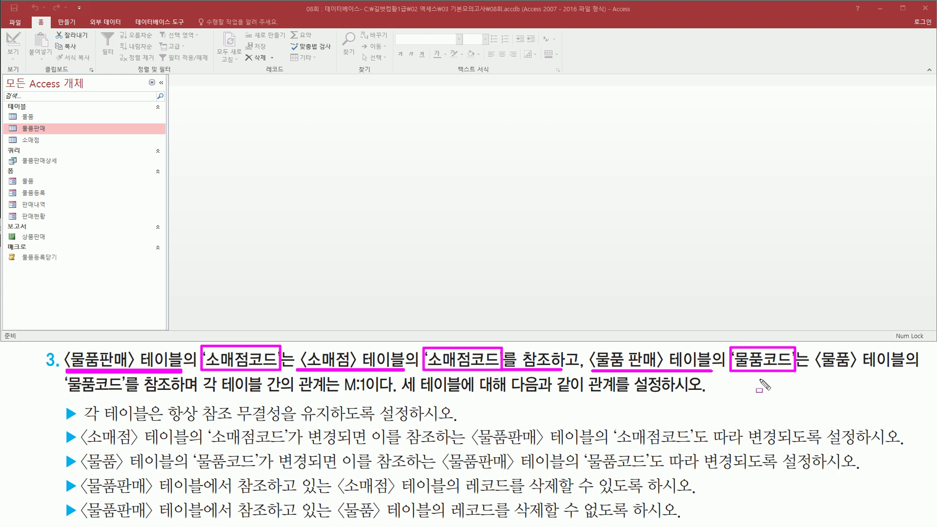
{"action": "left_click_drag", "start_coordinate": [815, 369], "coordinate": [911, 369]}
{"action": "mouse_move", "coordinate": [64, 398]}
{"action": "left_mouse_down"}
{"action": "mouse_move", "coordinate": [129, 377]}
{"action": "mouse_move", "coordinate": [201, 392]}
{"action": "left_mouse_up"}
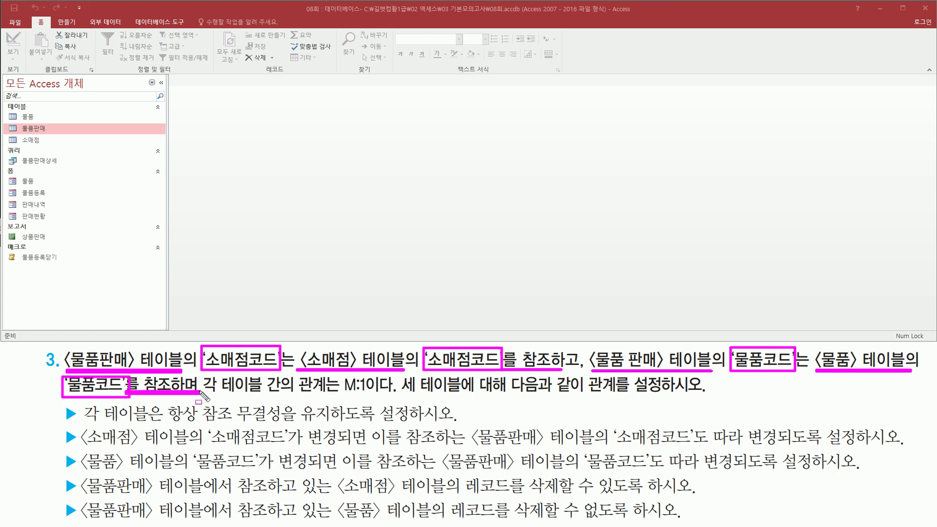
{"action": "left_click_drag", "start_coordinate": [334, 396], "coordinate": [692, 397]}
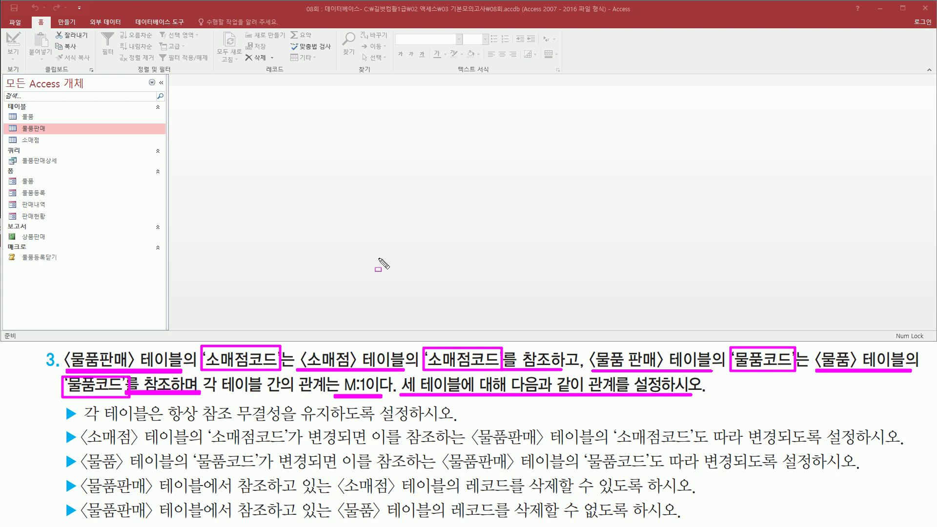
{"action": "key", "text": "Escape"}
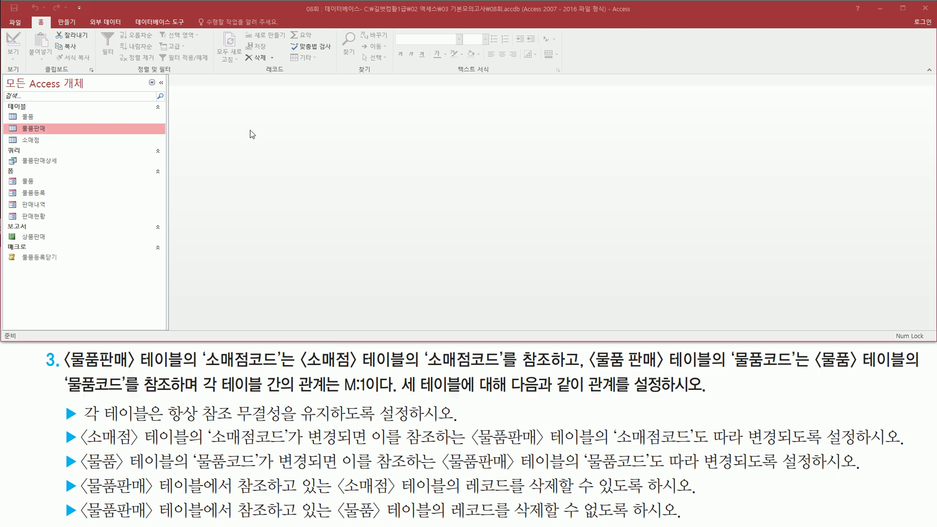
Step: Open the database's relationships (관계) window with the list of tables to show
{"action": "left_click", "coordinate": [151, 17]}
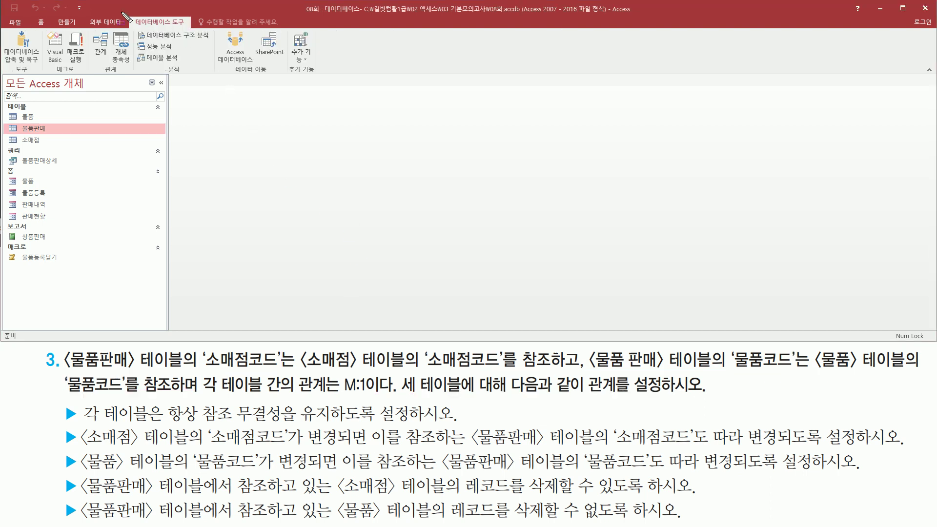
{"action": "mouse_move", "coordinate": [131, 19]}
{"action": "left_mouse_down"}
{"action": "mouse_move", "coordinate": [190, 18]}
{"action": "mouse_move", "coordinate": [189, 27]}
{"action": "left_mouse_up"}
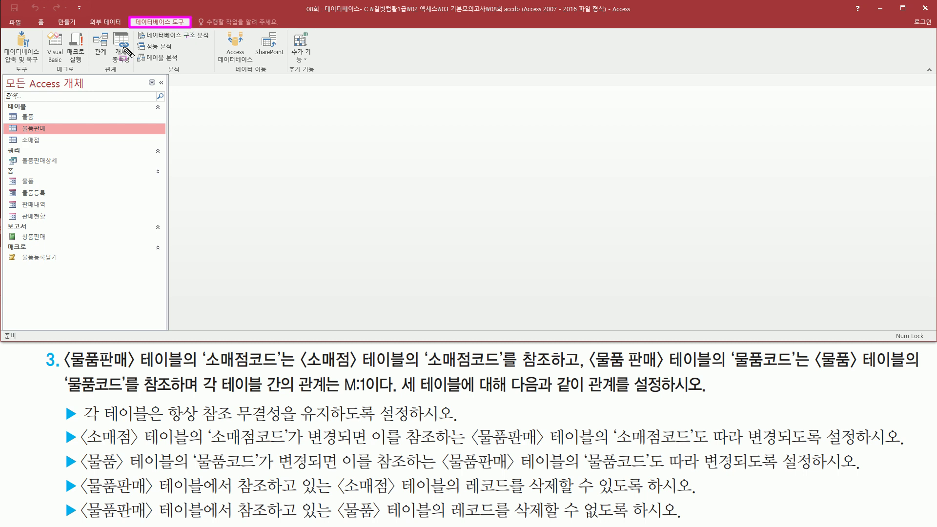
{"action": "left_click_drag", "start_coordinate": [91, 32], "coordinate": [120, 73]}
{"action": "key", "text": "Escape"}
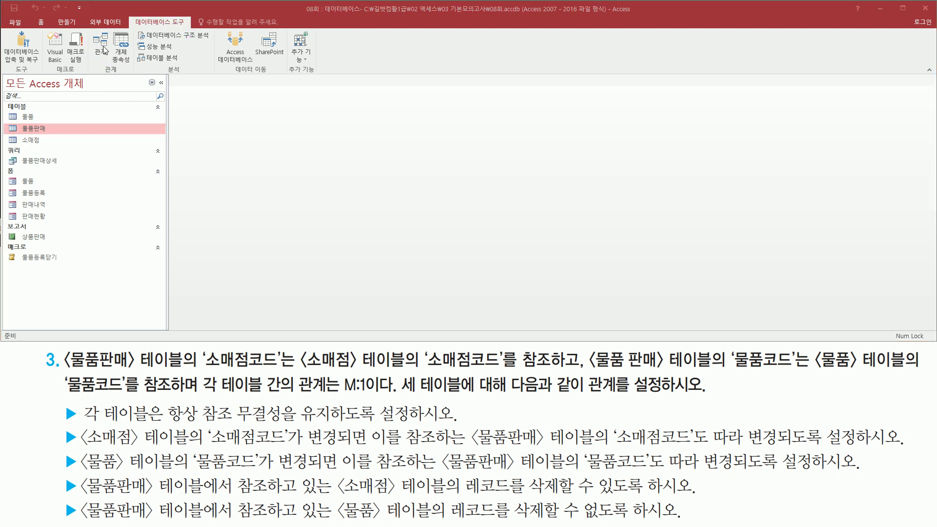
{"action": "left_click", "coordinate": [102, 47]}
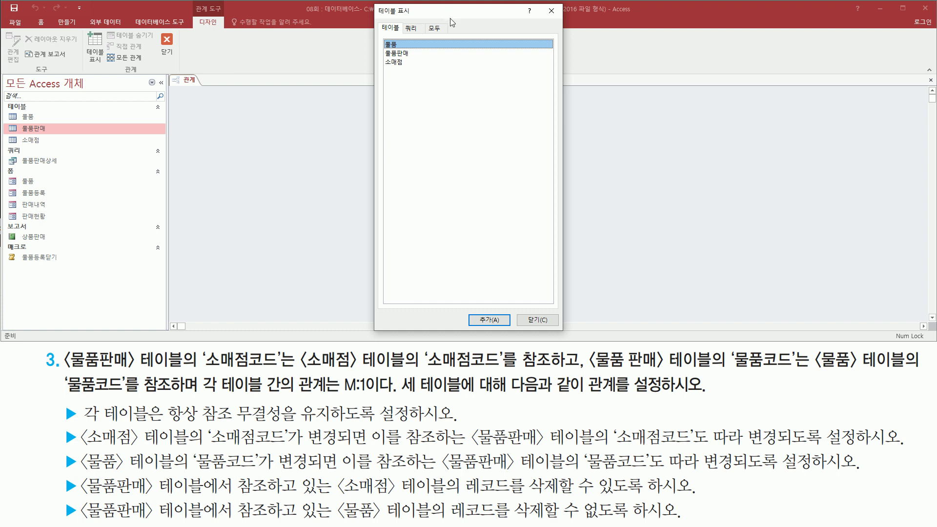
{"action": "left_click_drag", "start_coordinate": [63, 370], "coordinate": [175, 370]}
{"action": "left_click_drag", "start_coordinate": [302, 369], "coordinate": [393, 370]}
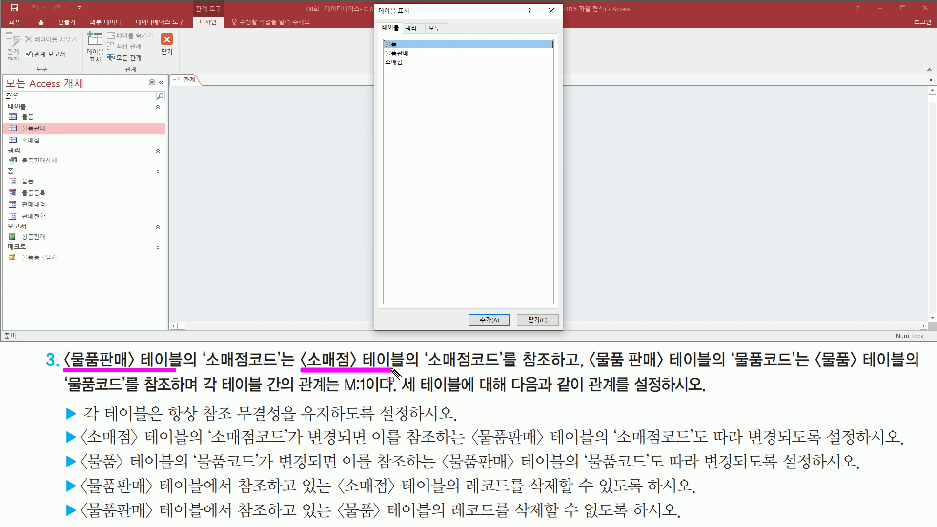
{"action": "left_click_drag", "start_coordinate": [816, 372], "coordinate": [903, 374]}
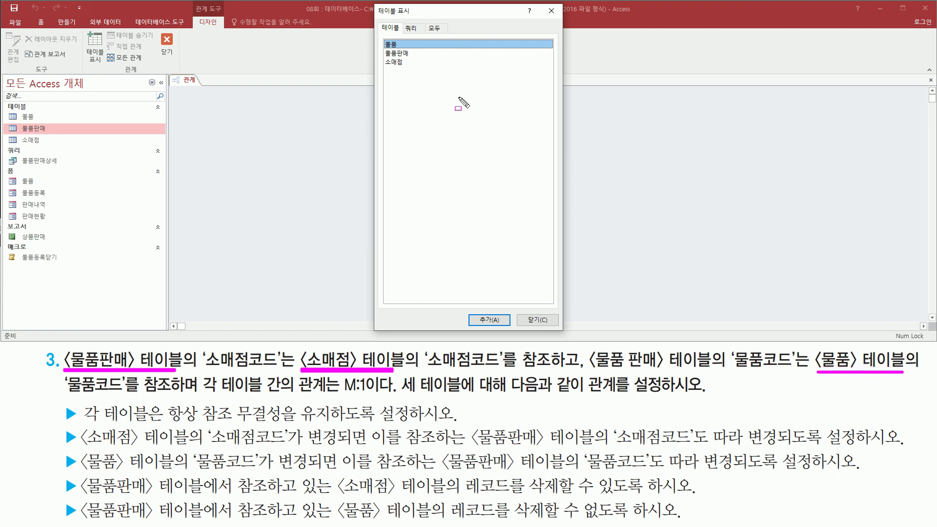
{"action": "key", "text": "Escape"}
Step: Add the 물품판매, 소매점 and 물품 tables to the relationships layout and close the 테이블 표시 dialog
{"action": "left_click", "coordinate": [408, 54]}
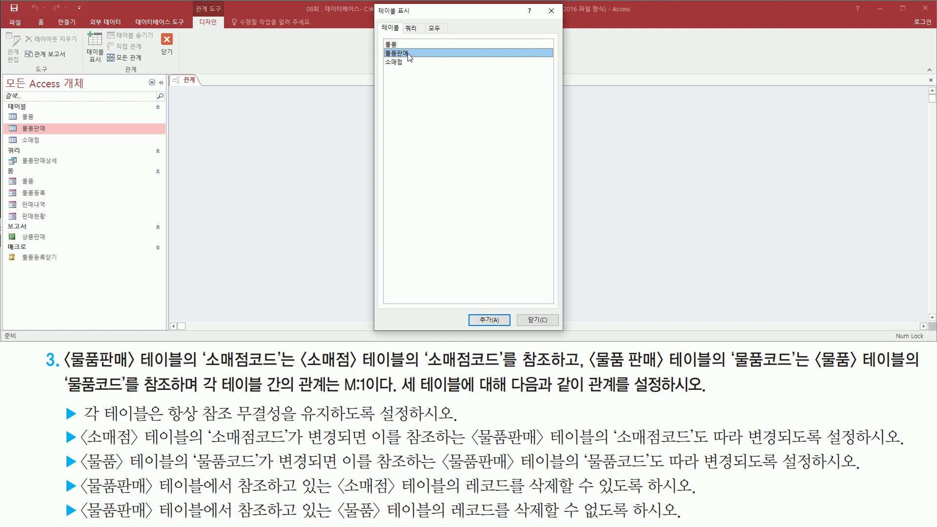
{"action": "double_click", "coordinate": [408, 54]}
{"action": "left_click", "coordinate": [405, 62]}
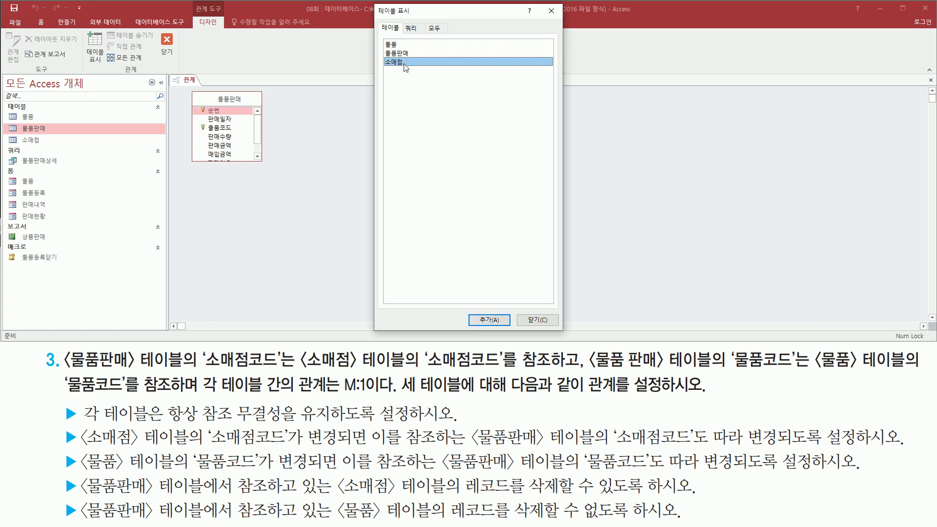
{"action": "double_click", "coordinate": [404, 64]}
{"action": "left_click", "coordinate": [410, 48]}
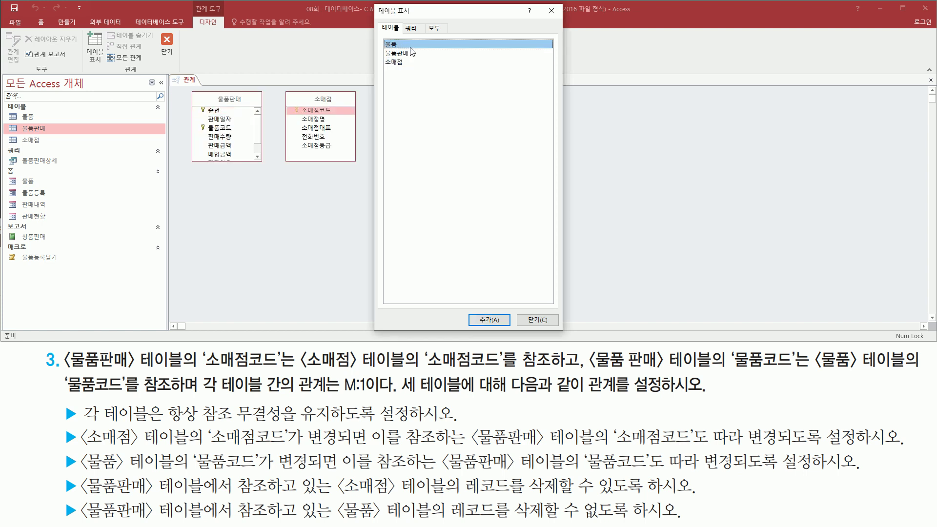
{"action": "key", "text": "Return"}
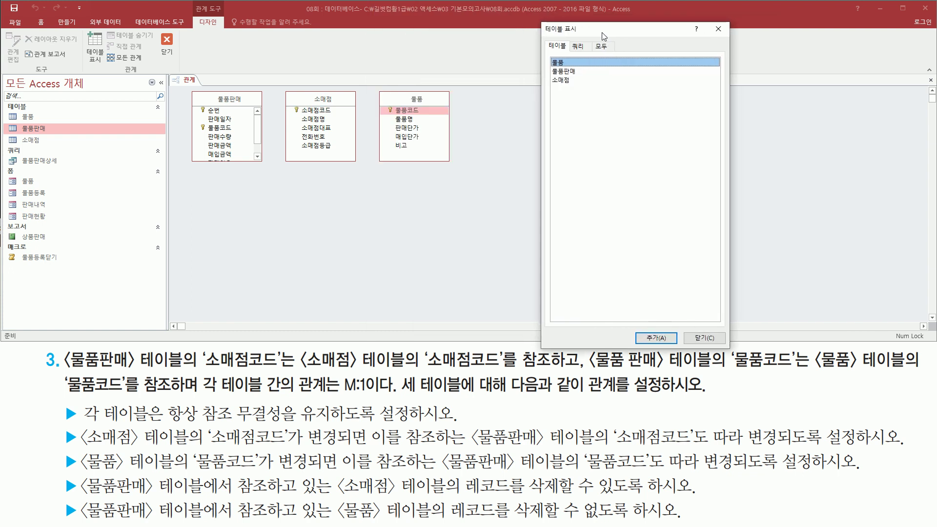
{"action": "left_click_drag", "start_coordinate": [191, 86], "coordinate": [455, 172]}
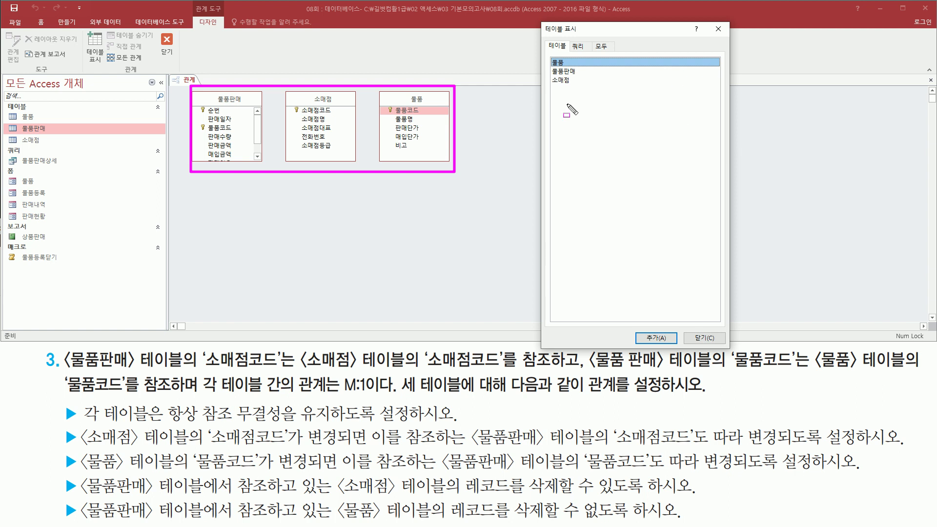
{"action": "left_click_drag", "start_coordinate": [708, 20], "coordinate": [729, 38]}
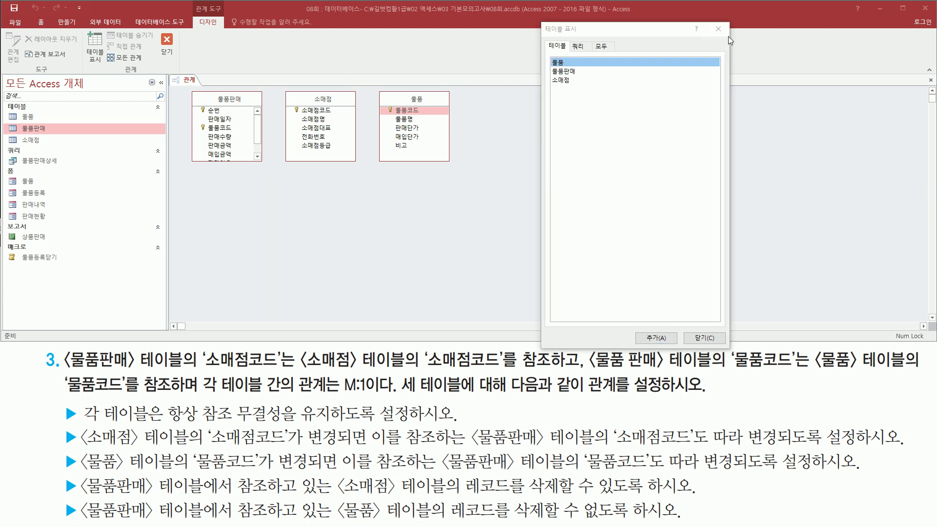
{"action": "left_click", "coordinate": [718, 29]}
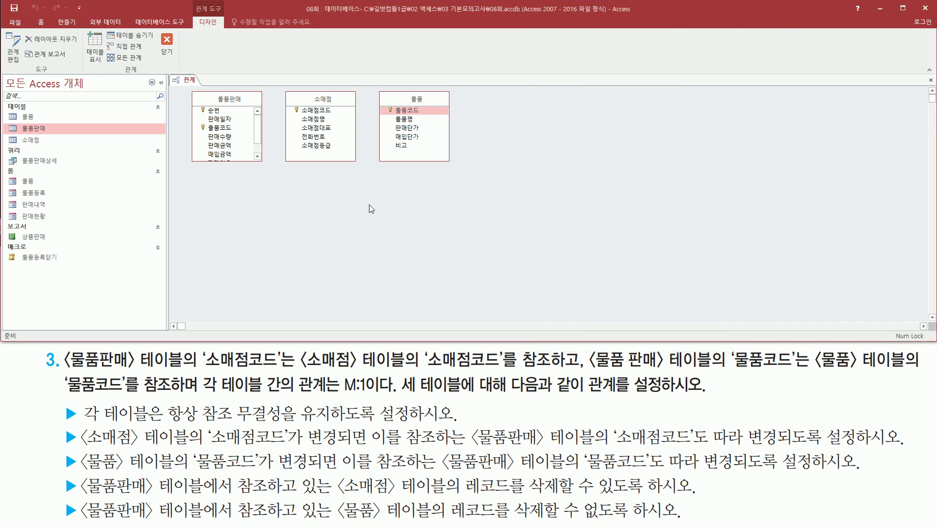
{"action": "mouse_move", "coordinate": [63, 373]}
{"action": "left_mouse_down"}
{"action": "mouse_move", "coordinate": [151, 384]}
{"action": "mouse_move", "coordinate": [403, 381]}
{"action": "mouse_move", "coordinate": [411, 371]}
{"action": "mouse_move", "coordinate": [566, 375]}
{"action": "left_mouse_up"}
{"action": "left_click_drag", "start_coordinate": [418, 348], "coordinate": [496, 367]}
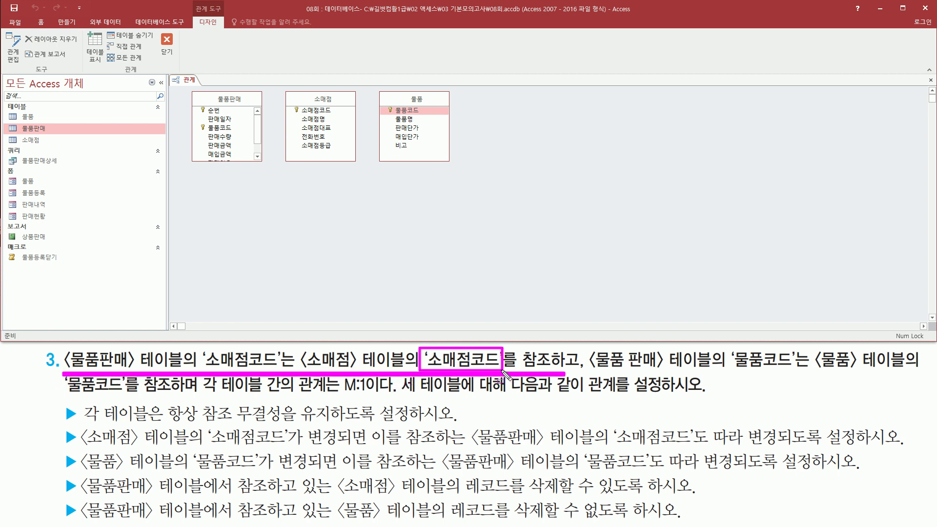
{"action": "left_click_drag", "start_coordinate": [199, 350], "coordinate": [279, 375]}
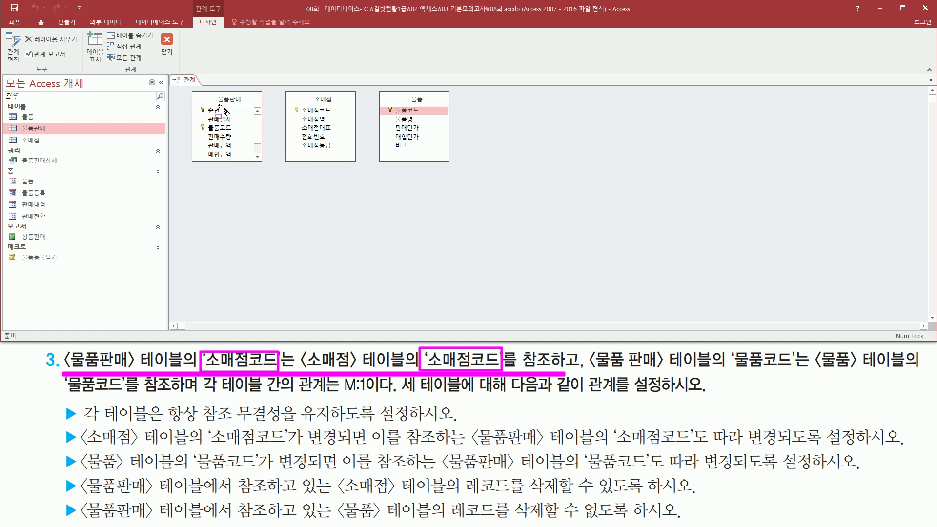
{"action": "mouse_move", "coordinate": [200, 101]}
{"action": "left_mouse_down"}
{"action": "mouse_move", "coordinate": [272, 177]}
{"action": "mouse_move", "coordinate": [261, 157]}
{"action": "left_mouse_up"}
{"action": "key", "text": "Escape"}
Step: Start a relationship from the 물품판매 table's 소매점코드 field to the 소매점 table's 소매점코드 field
{"action": "scroll", "coordinate": [259, 156], "scroll_direction": "down", "scroll_amount": 1}
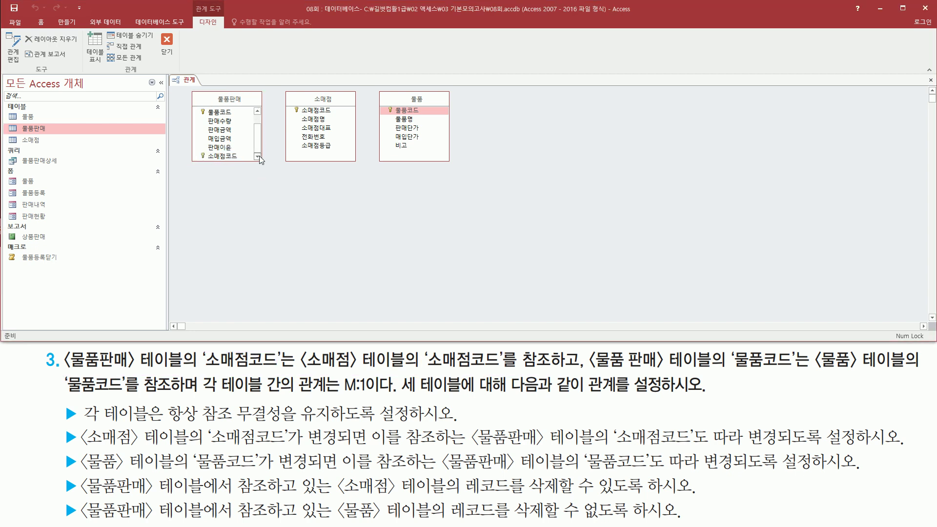
{"action": "left_click", "coordinate": [231, 159]}
{"action": "key", "text": "ctrl+2"}
{"action": "left_click_drag", "start_coordinate": [286, 92], "coordinate": [362, 165]}
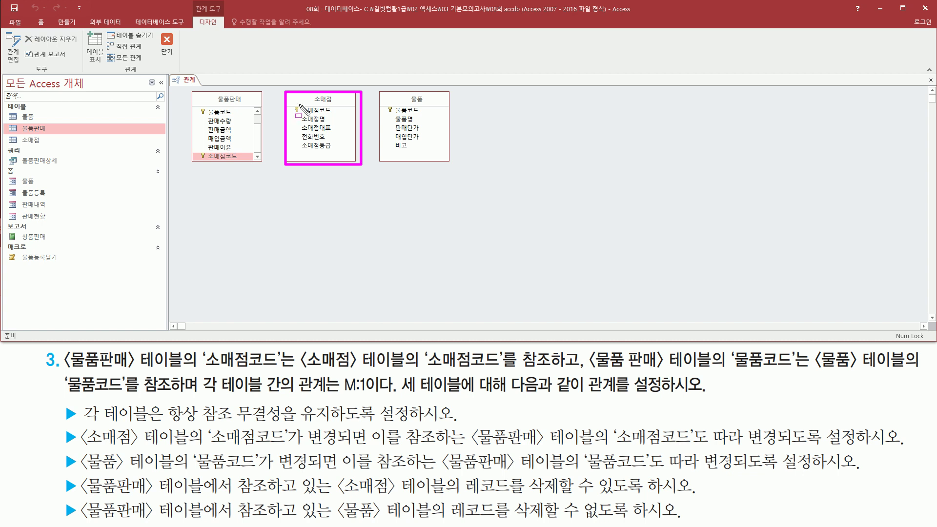
{"action": "key", "text": "Escape"}
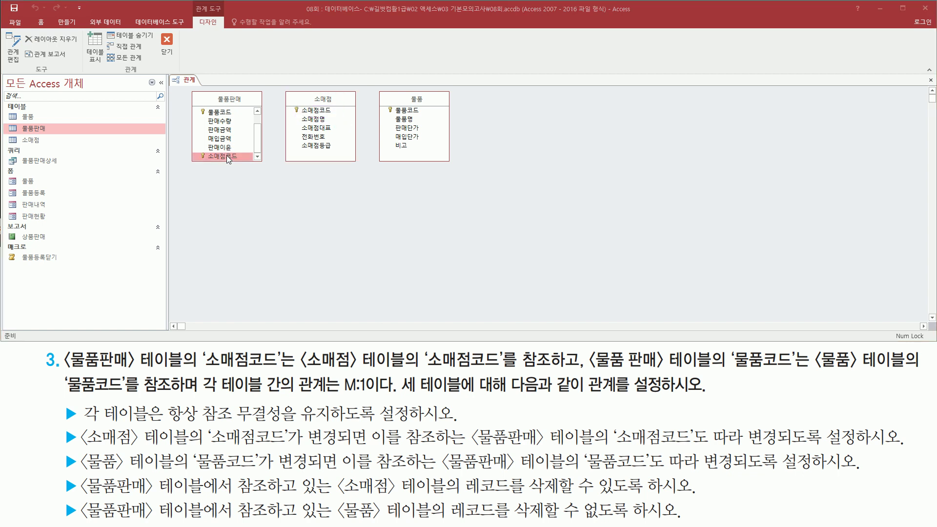
{"action": "left_click_drag", "start_coordinate": [226, 155], "coordinate": [322, 113]}
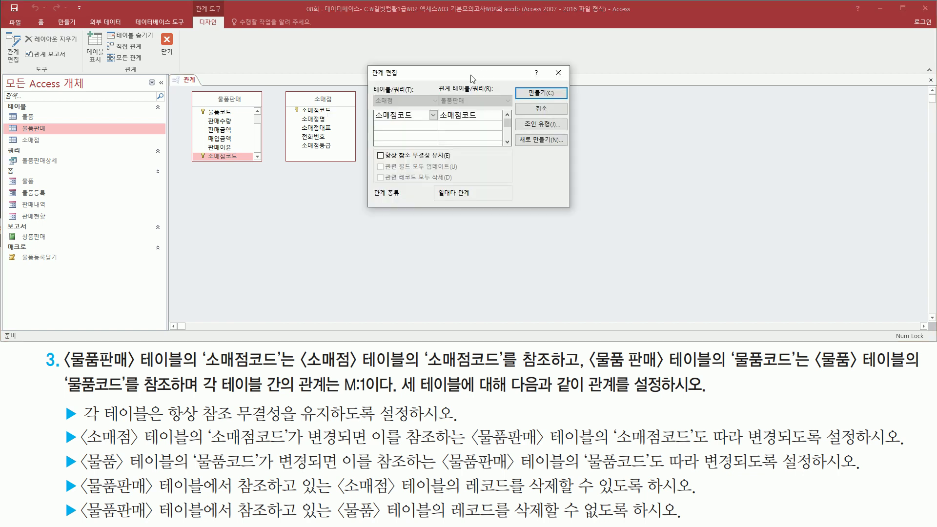
{"action": "key", "text": "ctrl+2"}
{"action": "mouse_move", "coordinate": [367, 62]}
{"action": "left_mouse_down"}
{"action": "mouse_move", "coordinate": [410, 224]}
{"action": "mouse_move", "coordinate": [569, 212]}
{"action": "left_mouse_up"}
{"action": "key", "text": "Escape"}
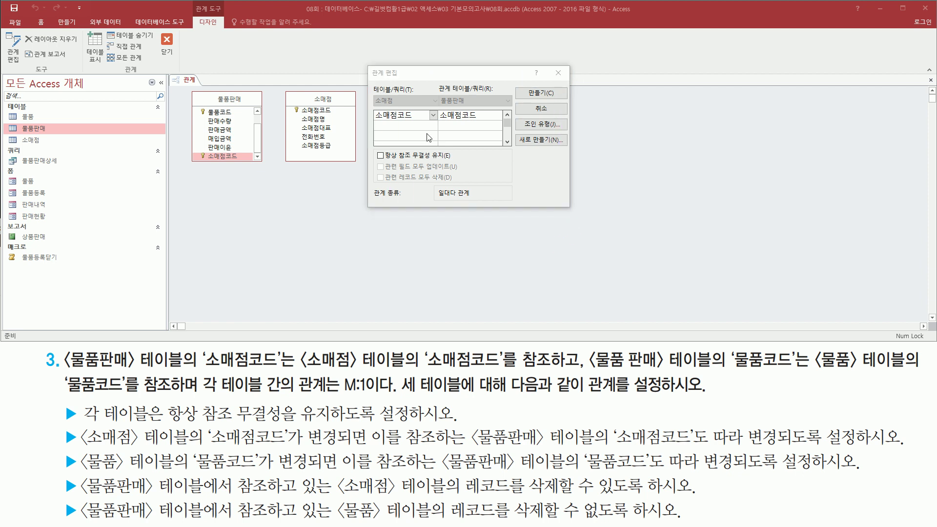
{"action": "left_click_drag", "start_coordinate": [367, 92], "coordinate": [420, 123]}
{"action": "mouse_move", "coordinate": [438, 89]}
{"action": "left_mouse_down"}
{"action": "mouse_move", "coordinate": [436, 117]}
{"action": "mouse_move", "coordinate": [484, 125]}
{"action": "left_mouse_up"}
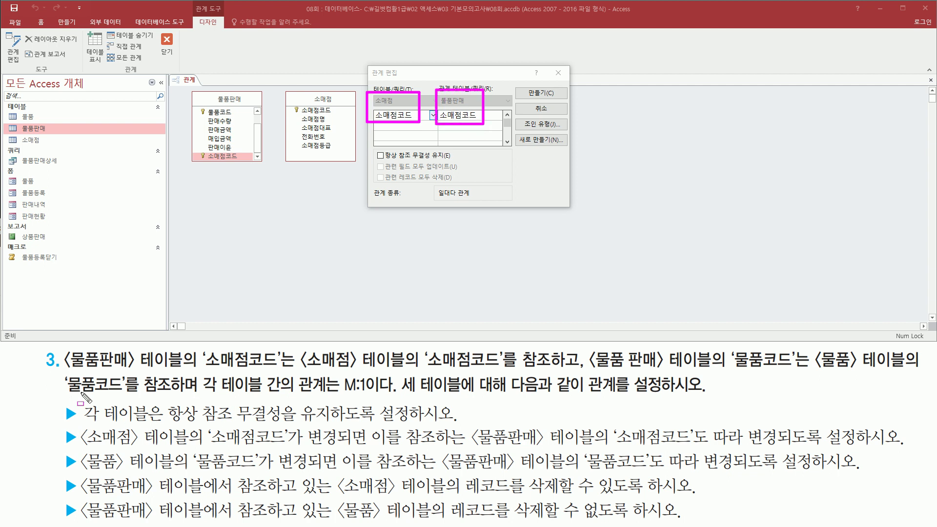
{"action": "left_click_drag", "start_coordinate": [166, 421], "coordinate": [446, 421]}
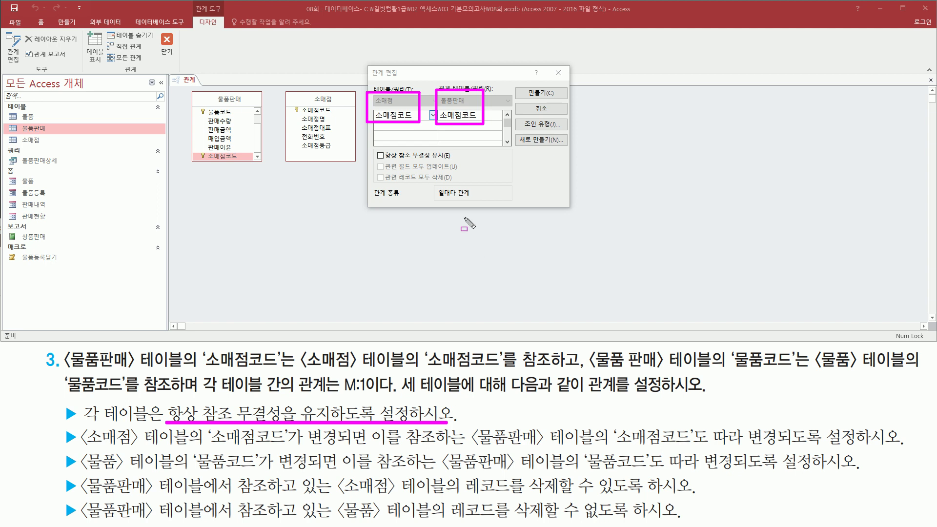
{"action": "left_click_drag", "start_coordinate": [375, 146], "coordinate": [389, 160]}
{"action": "key", "text": "Escape"}
Step: Turn on 항상 참조 무결성 유지 and 관련 필드 모두 업데이트 for the 소매점–물품판매 relationship
{"action": "left_click", "coordinate": [391, 157]}
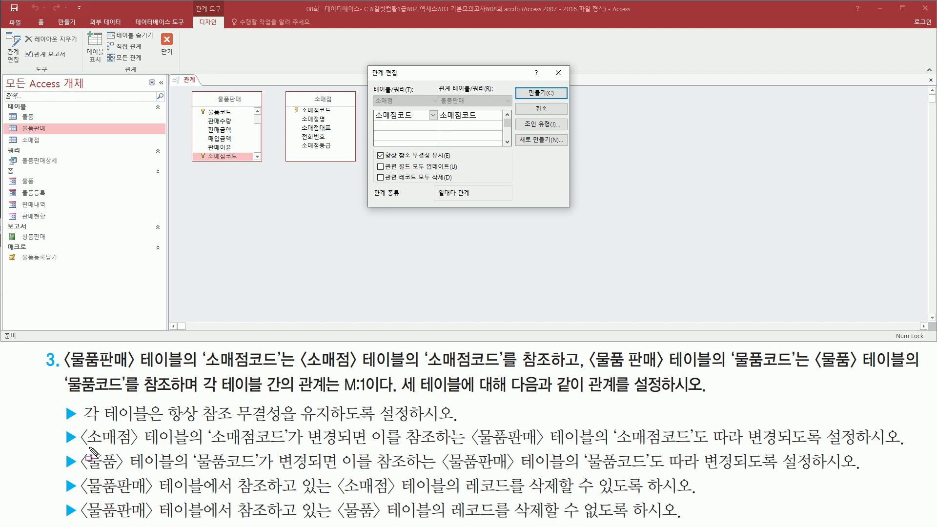
{"action": "mouse_move", "coordinate": [81, 444]}
{"action": "left_mouse_down"}
{"action": "mouse_move", "coordinate": [189, 444]}
{"action": "mouse_move", "coordinate": [210, 431]}
{"action": "mouse_move", "coordinate": [367, 447]}
{"action": "left_mouse_up"}
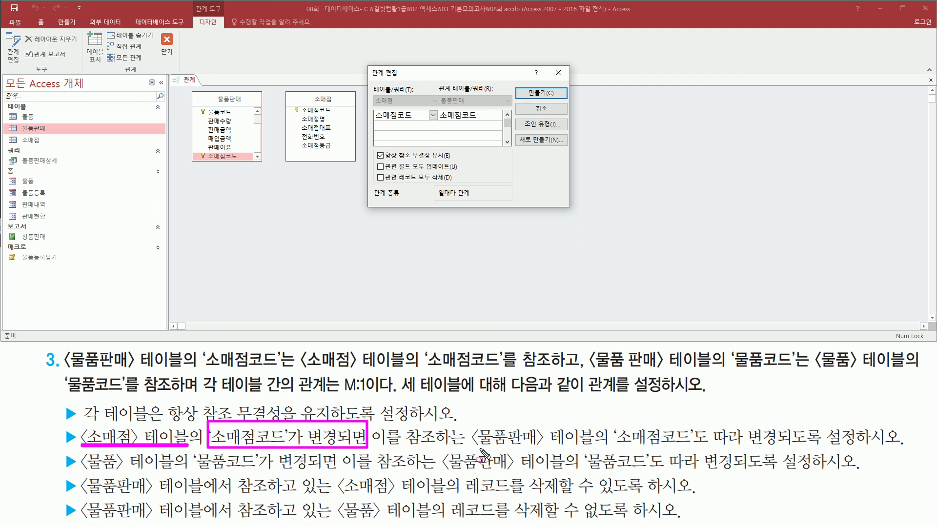
{"action": "mouse_move", "coordinate": [476, 446]}
{"action": "left_mouse_down"}
{"action": "mouse_move", "coordinate": [873, 445]}
{"action": "mouse_move", "coordinate": [864, 450]}
{"action": "left_mouse_up"}
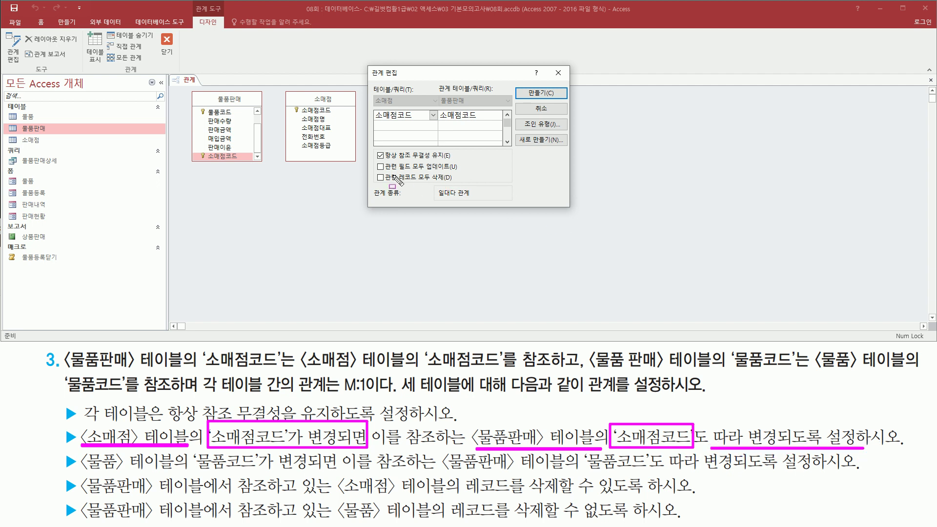
{"action": "left_click_drag", "start_coordinate": [387, 171], "coordinate": [463, 170]}
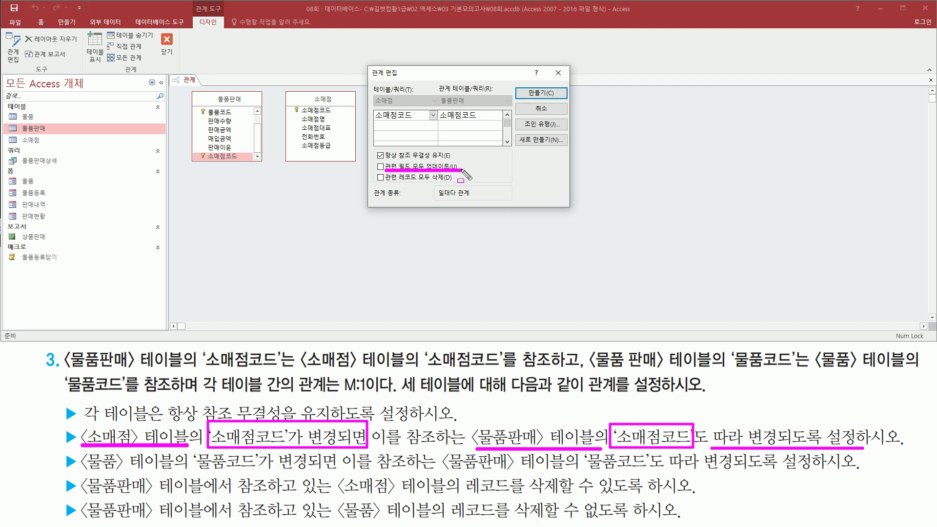
{"action": "left_click", "coordinate": [382, 168]}
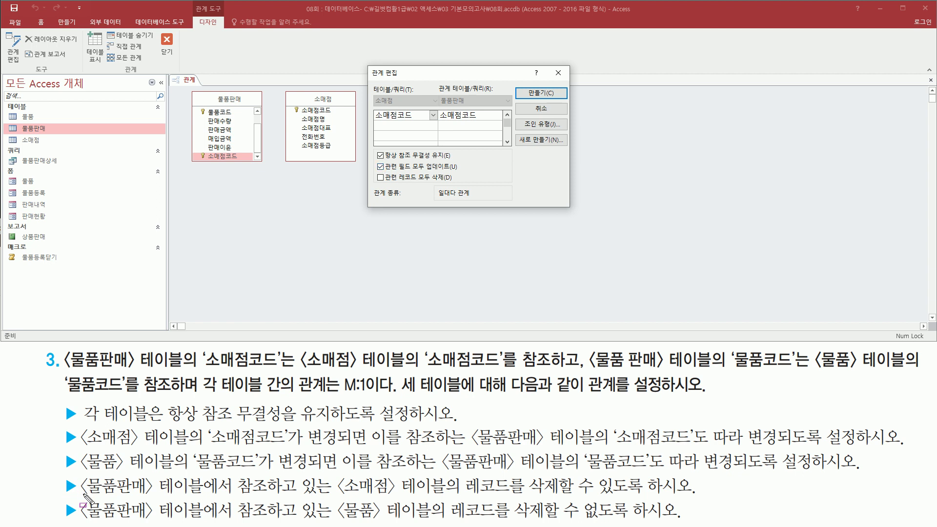
Step: Turn on 관련 레코드 모두 삭제 for the 소매점–물품판매 relationship
{"action": "mouse_move", "coordinate": [83, 496]}
{"action": "left_mouse_down"}
{"action": "mouse_move", "coordinate": [334, 497]}
{"action": "mouse_move", "coordinate": [336, 475]}
{"action": "mouse_move", "coordinate": [446, 497]}
{"action": "mouse_move", "coordinate": [525, 497]}
{"action": "mouse_move", "coordinate": [526, 479]}
{"action": "mouse_move", "coordinate": [540, 496]}
{"action": "mouse_move", "coordinate": [713, 498]}
{"action": "left_mouse_up"}
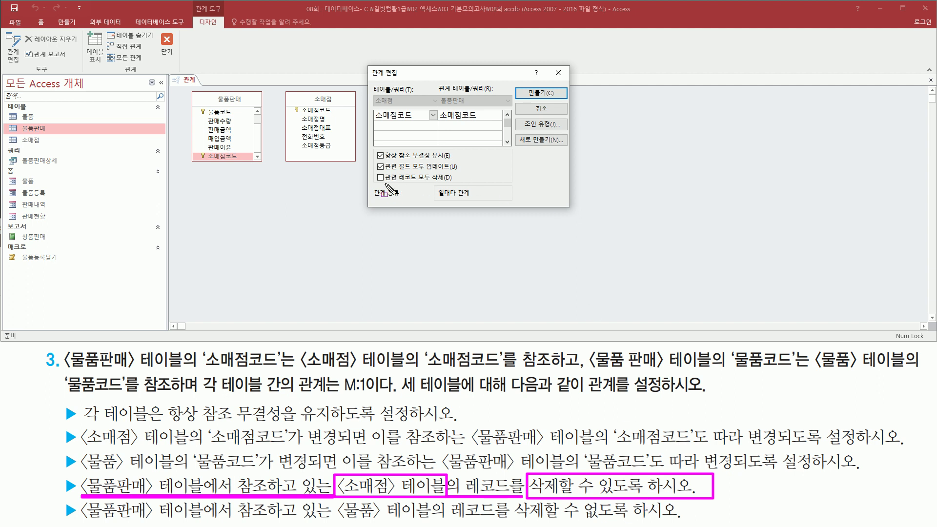
{"action": "left_click_drag", "start_coordinate": [384, 183], "coordinate": [455, 184]}
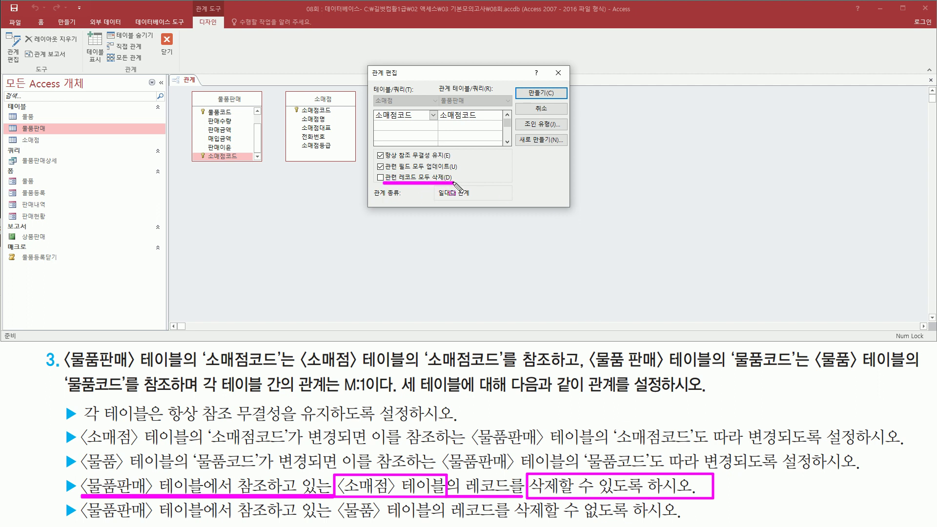
{"action": "mouse_move", "coordinate": [386, 171]}
{"action": "left_mouse_down"}
{"action": "mouse_move", "coordinate": [373, 184]}
{"action": "mouse_move", "coordinate": [387, 187]}
{"action": "left_mouse_up"}
{"action": "key", "text": "Escape"}
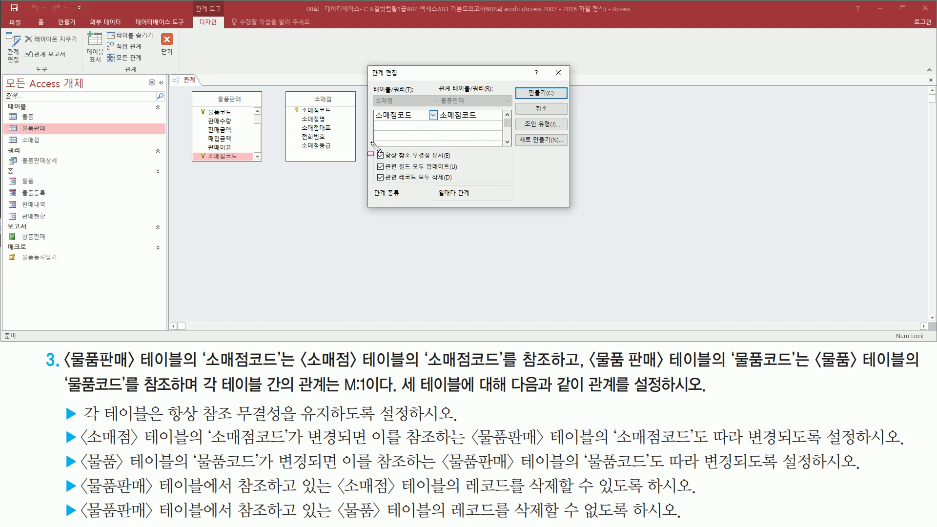
{"action": "left_click_drag", "start_coordinate": [372, 142], "coordinate": [466, 186]}
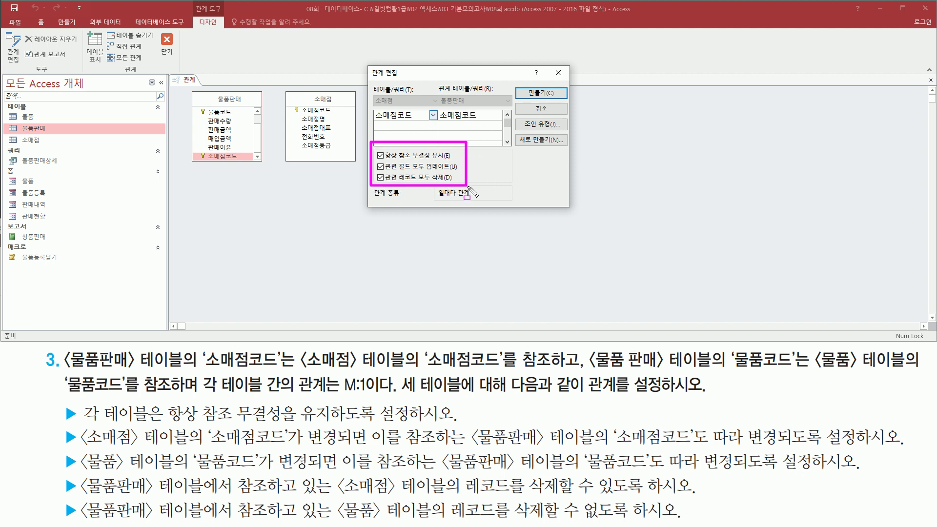
Step: Create the 소매점–물품판매 relationship with the chosen integrity and cascade options
{"action": "left_click_drag", "start_coordinate": [519, 83], "coordinate": [560, 100]}
{"action": "key", "text": "Escape"}
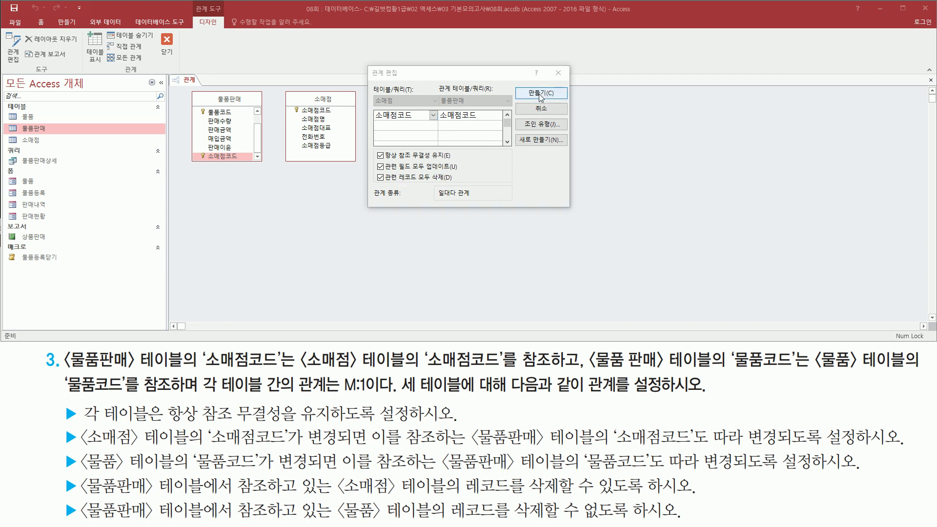
{"action": "left_click", "coordinate": [541, 94]}
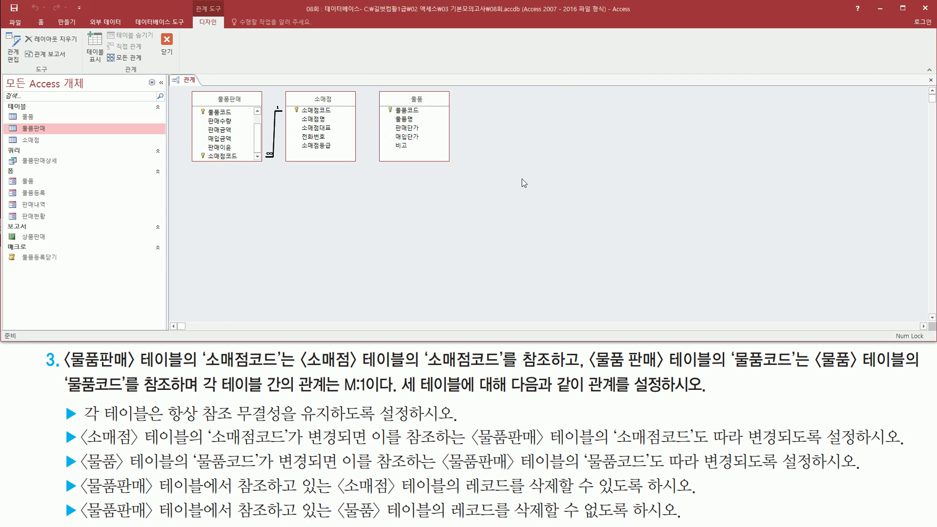
{"action": "left_click_drag", "start_coordinate": [185, 88], "coordinate": [360, 166]}
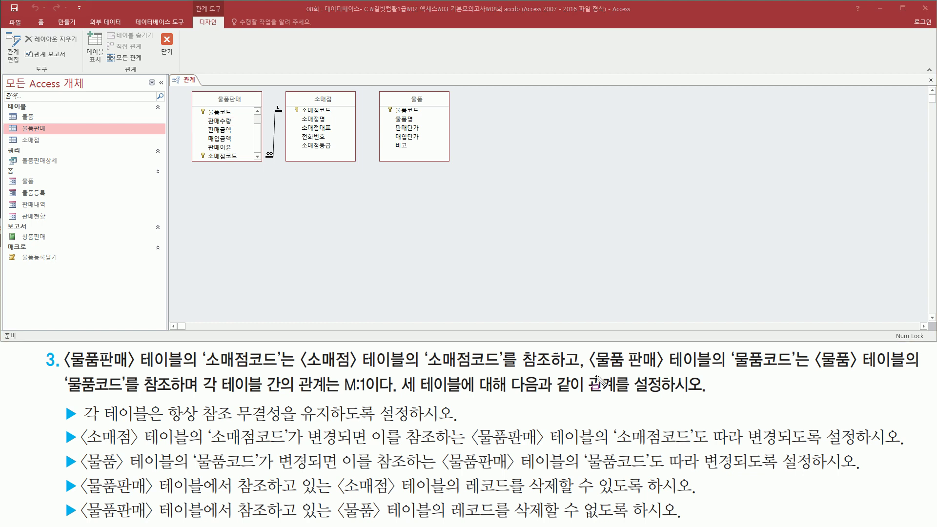
Step: Start a relationship from the 물품판매 table's 물품코드 field to the 물품 table's 물품코드 field
{"action": "left_click_drag", "start_coordinate": [591, 373], "coordinate": [805, 372]}
{"action": "left_click_drag", "start_coordinate": [727, 346], "coordinate": [795, 371]}
{"action": "mouse_move", "coordinate": [209, 105]}
{"action": "left_mouse_down"}
{"action": "mouse_move", "coordinate": [209, 117]}
{"action": "mouse_move", "coordinate": [238, 118]}
{"action": "left_mouse_up"}
{"action": "left_click_drag", "start_coordinate": [819, 375], "coordinate": [908, 376]}
{"action": "mouse_move", "coordinate": [56, 369]}
{"action": "left_mouse_down"}
{"action": "mouse_move", "coordinate": [125, 400]}
{"action": "mouse_move", "coordinate": [180, 396]}
{"action": "left_mouse_up"}
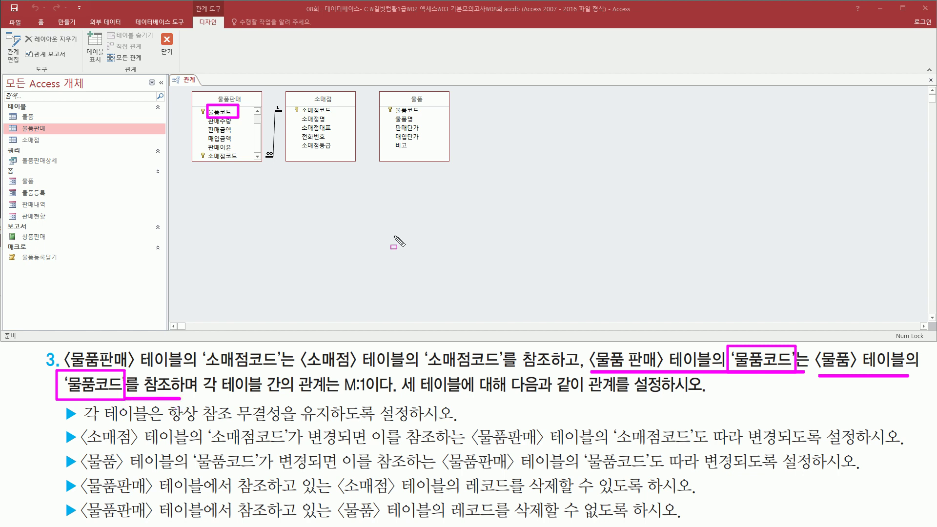
{"action": "mouse_move", "coordinate": [395, 119]}
{"action": "left_mouse_down"}
{"action": "mouse_move", "coordinate": [393, 101]}
{"action": "mouse_move", "coordinate": [425, 115]}
{"action": "mouse_move", "coordinate": [393, 119]}
{"action": "left_mouse_up"}
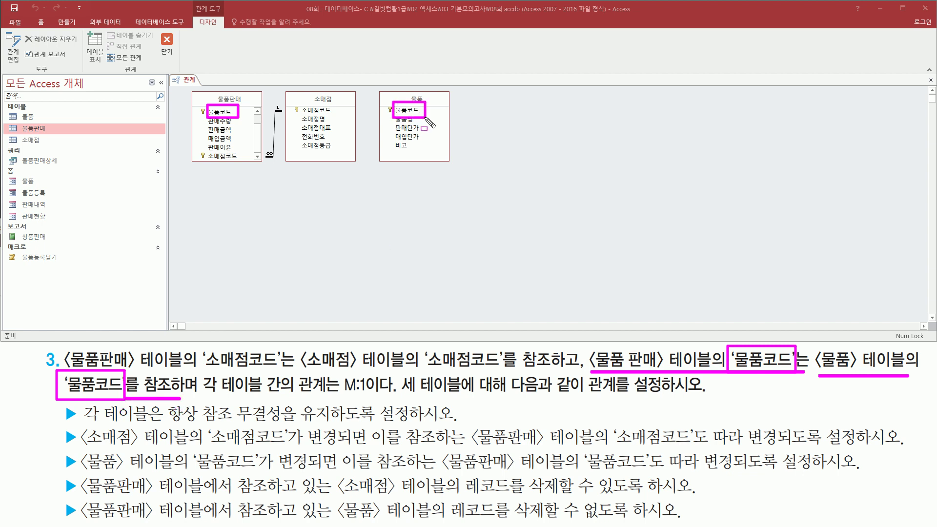
{"action": "key", "text": "Escape"}
{"action": "left_click", "coordinate": [226, 113]}
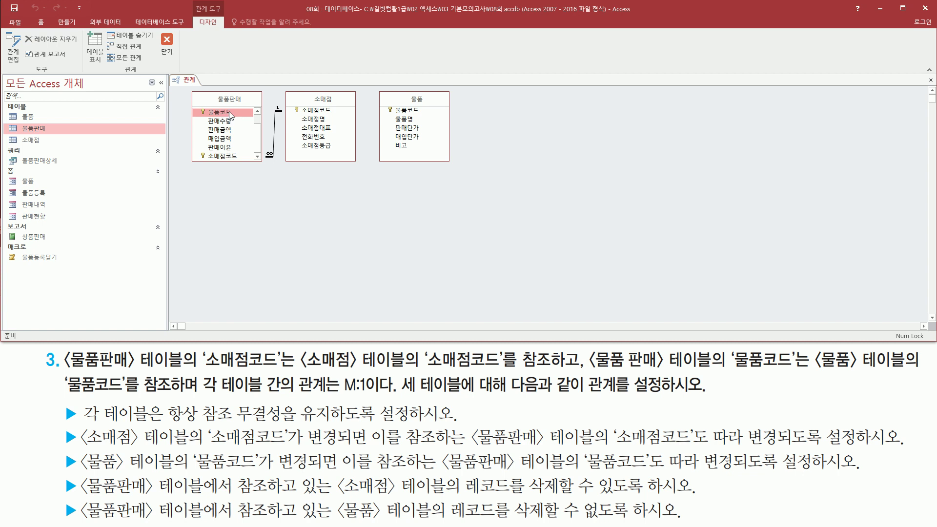
{"action": "left_click_drag", "start_coordinate": [225, 113], "coordinate": [313, 105]}
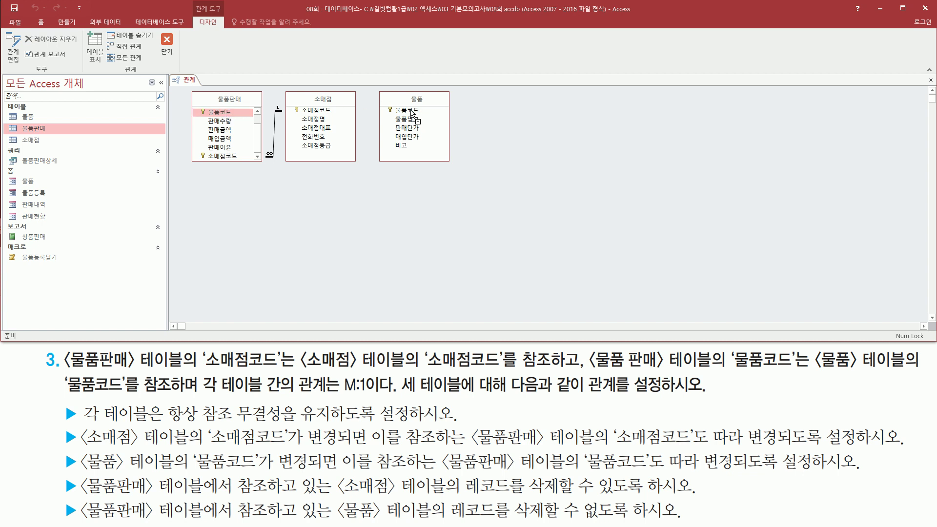
{"action": "left_click_drag", "start_coordinate": [412, 113], "coordinate": [412, 113]}
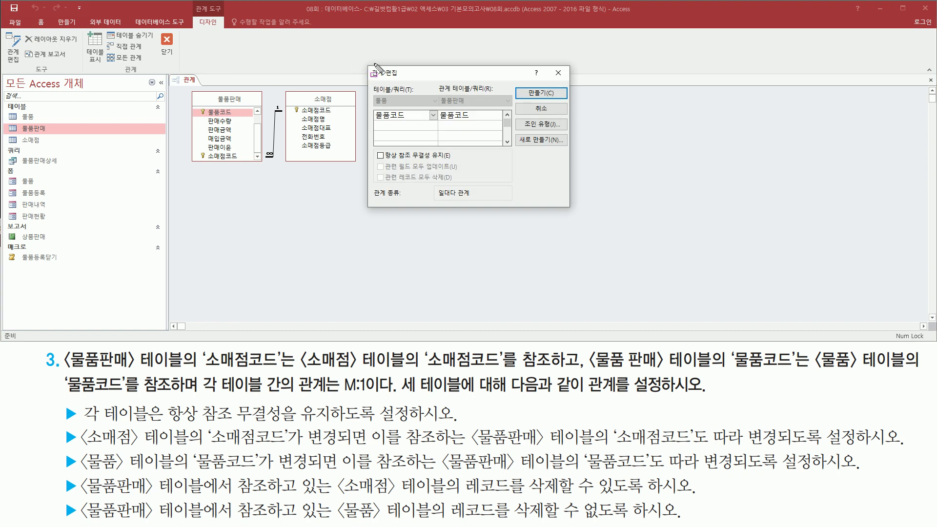
Step: Turn on 항상 참조 무결성 유지 for the 물품–물품판매 relationship
{"action": "mouse_move", "coordinate": [365, 62]}
{"action": "left_mouse_down"}
{"action": "mouse_move", "coordinate": [526, 193]}
{"action": "mouse_move", "coordinate": [591, 221]}
{"action": "mouse_move", "coordinate": [572, 209]}
{"action": "left_mouse_up"}
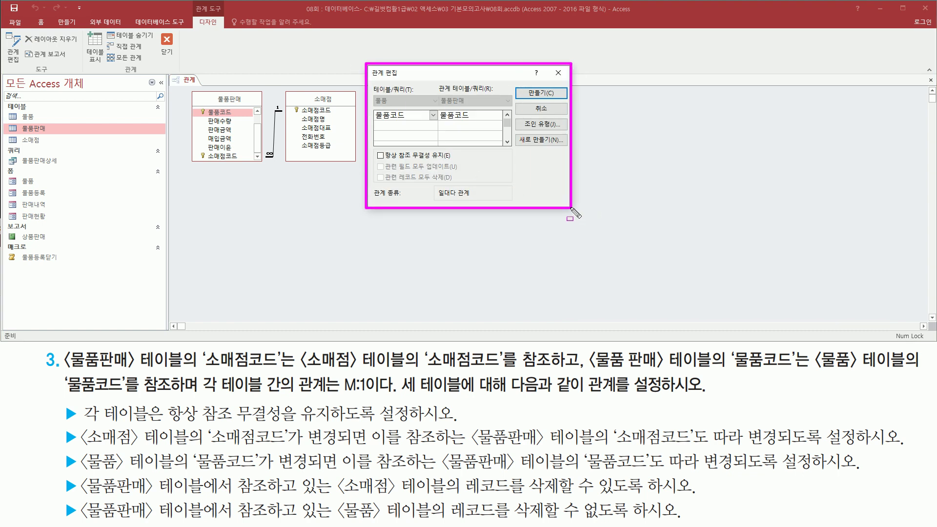
{"action": "left_click_drag", "start_coordinate": [369, 91], "coordinate": [418, 128]}
{"action": "mouse_move", "coordinate": [438, 92]}
{"action": "left_mouse_down"}
{"action": "mouse_move", "coordinate": [448, 118]}
{"action": "mouse_move", "coordinate": [475, 126]}
{"action": "left_mouse_up"}
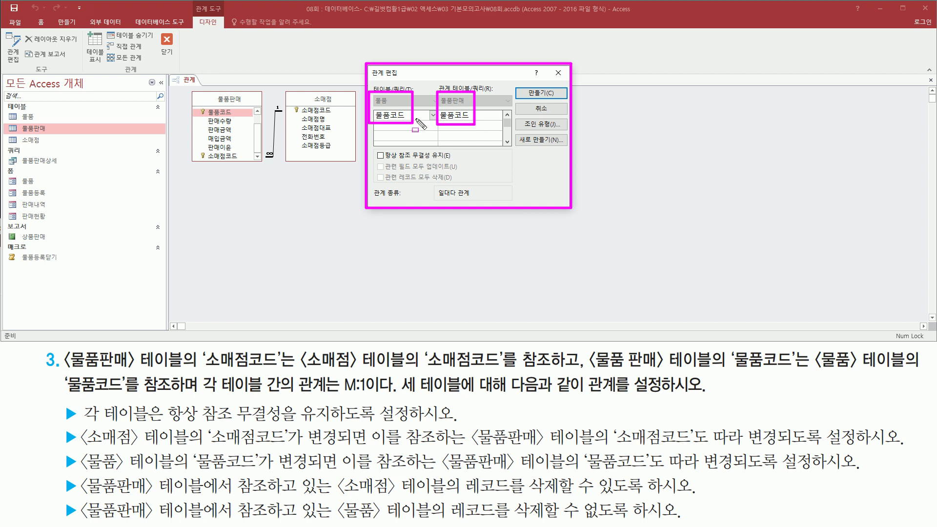
{"action": "left_click_drag", "start_coordinate": [75, 424], "coordinate": [458, 424]}
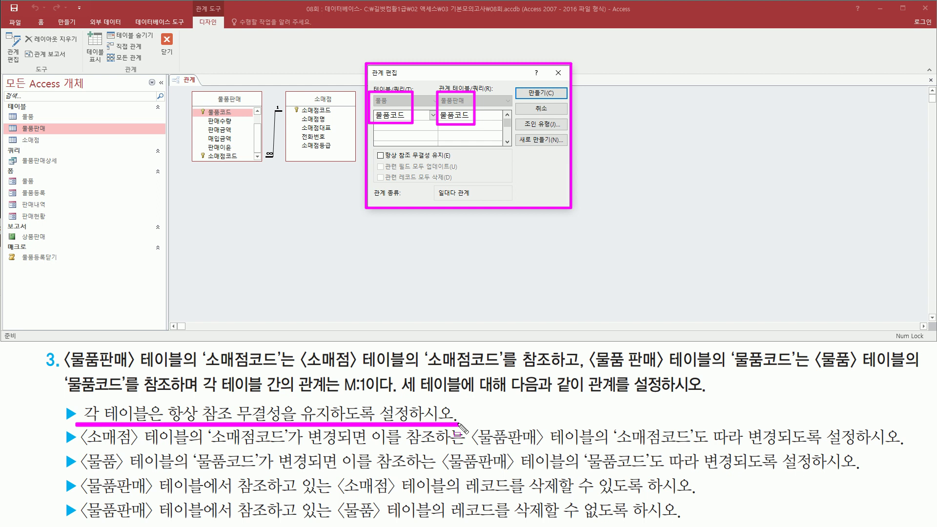
{"action": "mouse_move", "coordinate": [375, 148]}
{"action": "left_mouse_down"}
{"action": "mouse_move", "coordinate": [395, 174]}
{"action": "mouse_move", "coordinate": [464, 174]}
{"action": "left_mouse_up"}
{"action": "key", "text": "Escape"}
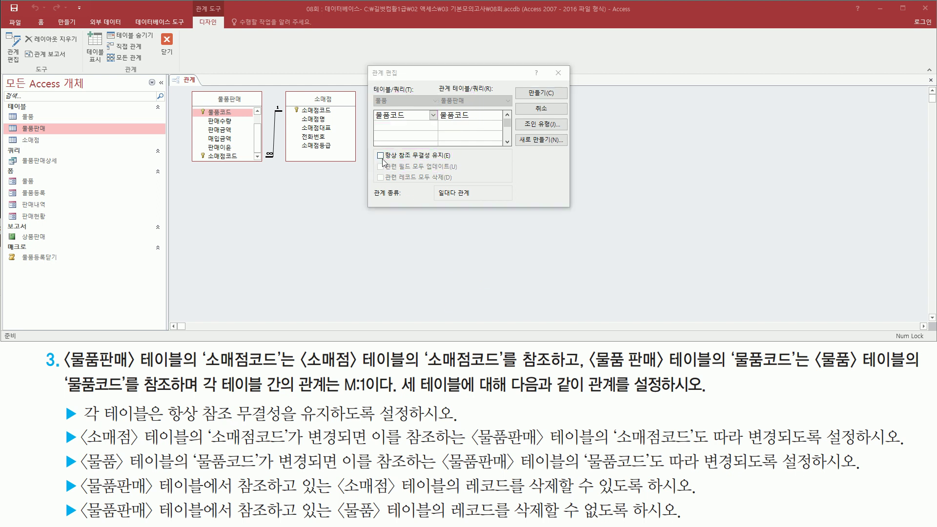
{"action": "left_click", "coordinate": [381, 156]}
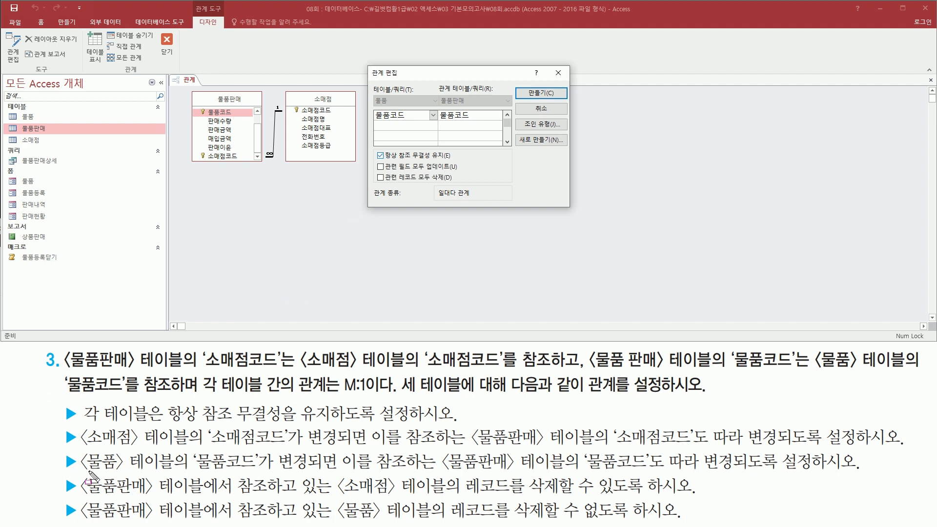
Step: Turn on 관련 필드 모두 업데이트 for the 물품–물품판매 relationship
{"action": "left_click_drag", "start_coordinate": [78, 471], "coordinate": [839, 480]}
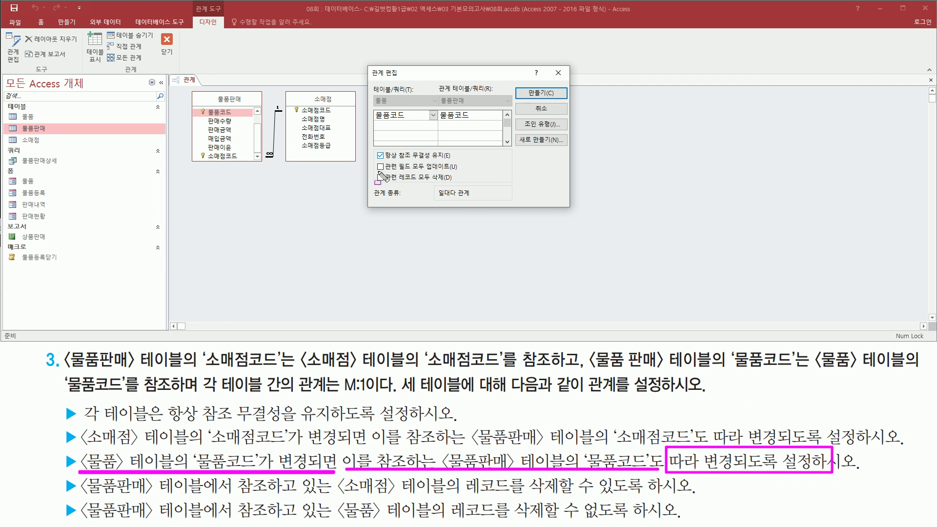
{"action": "left_click_drag", "start_coordinate": [379, 171], "coordinate": [462, 172]}
{"action": "key", "text": "Escape"}
{"action": "left_click", "coordinate": [380, 167]}
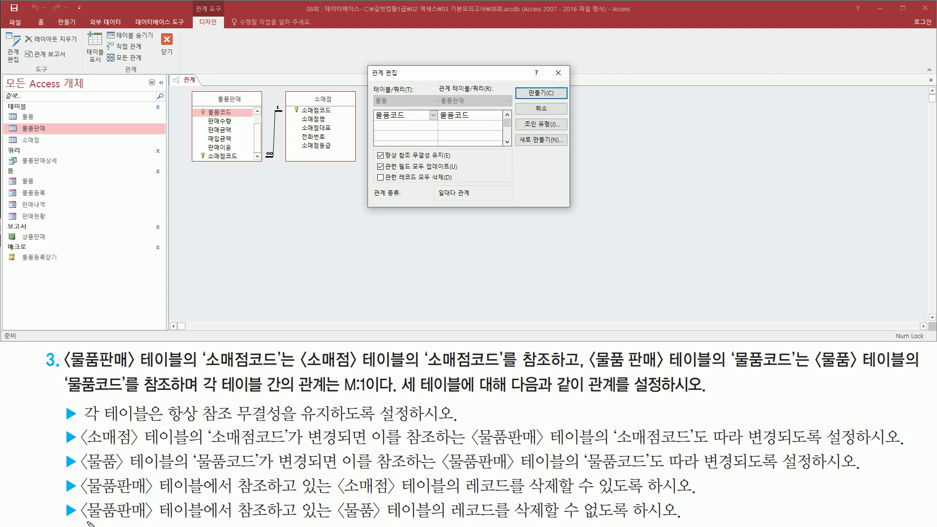
Step: Create the 물품–물품판매 relationship with 관련 레코드 모두 삭제 left off
{"action": "left_click_drag", "start_coordinate": [80, 521], "coordinate": [683, 520]}
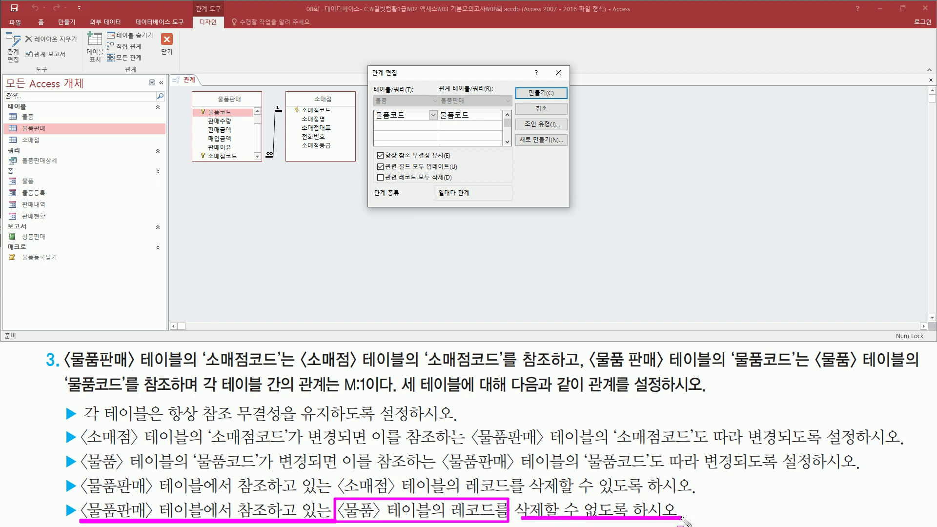
{"action": "left_click_drag", "start_coordinate": [416, 191], "coordinate": [448, 182]}
{"action": "left_click_drag", "start_coordinate": [375, 172], "coordinate": [388, 187]}
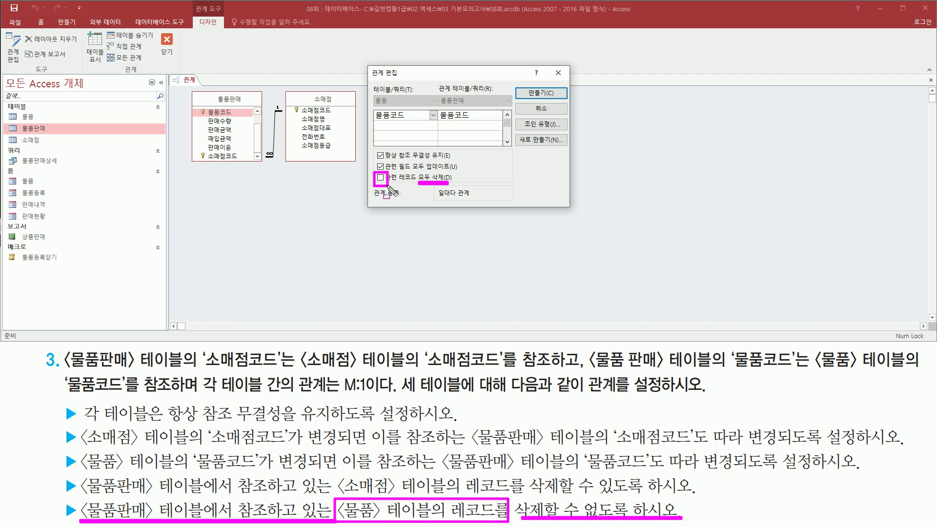
{"action": "key", "text": "Escape"}
{"action": "mouse_move", "coordinate": [373, 146]}
{"action": "left_mouse_down"}
{"action": "mouse_move", "coordinate": [392, 181]}
{"action": "mouse_move", "coordinate": [464, 186]}
{"action": "left_mouse_up"}
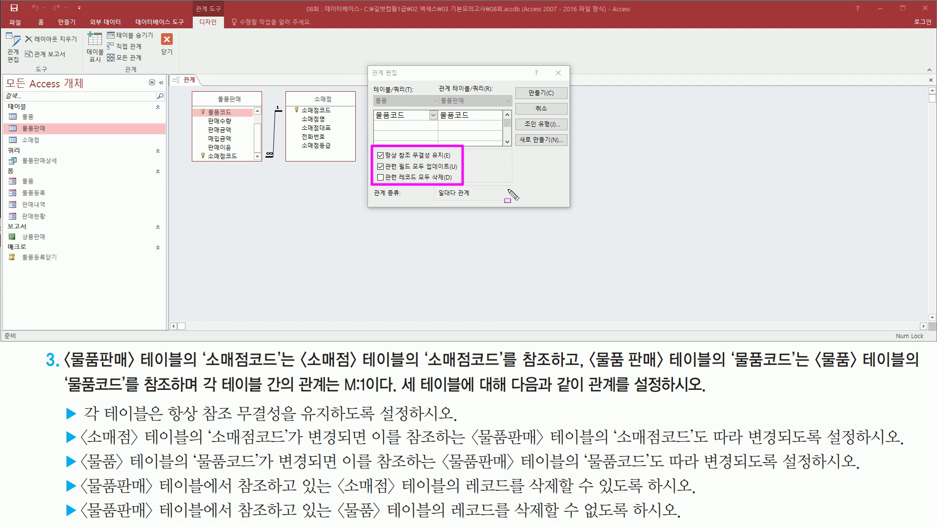
{"action": "left_click_drag", "start_coordinate": [525, 86], "coordinate": [546, 98]}
{"action": "key", "text": "Escape"}
{"action": "left_click", "coordinate": [553, 97]}
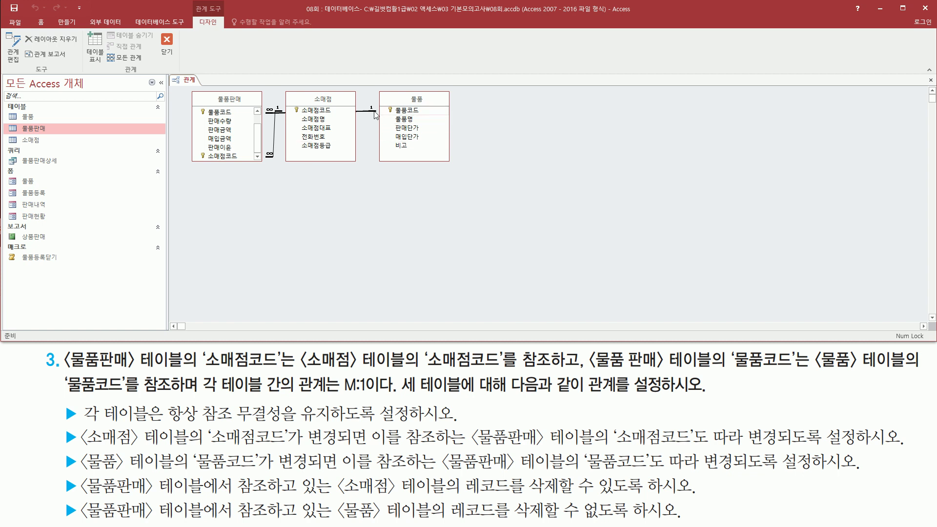
Step: Move the 물품 table below the 소매점 table, then close the relationships layout and save its changes
{"action": "left_click_drag", "start_coordinate": [416, 100], "coordinate": [334, 186]}
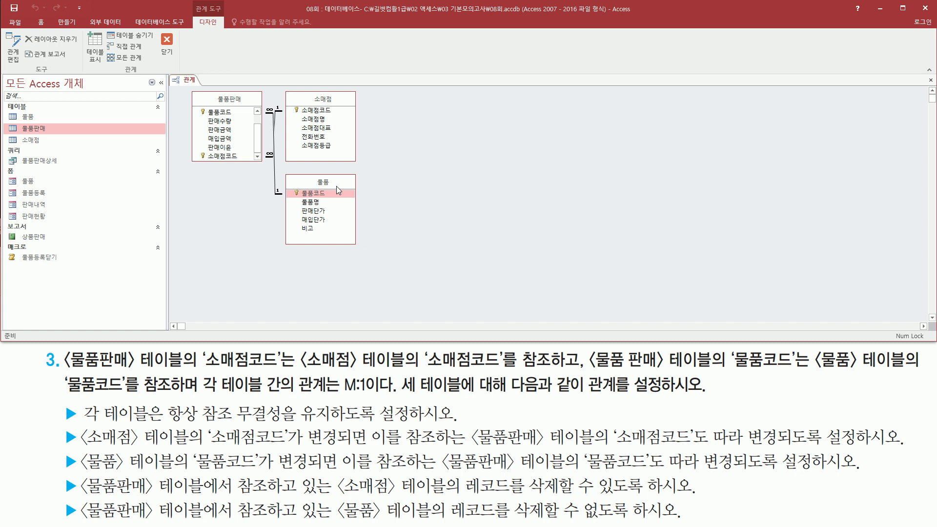
{"action": "left_click", "coordinate": [169, 53]}
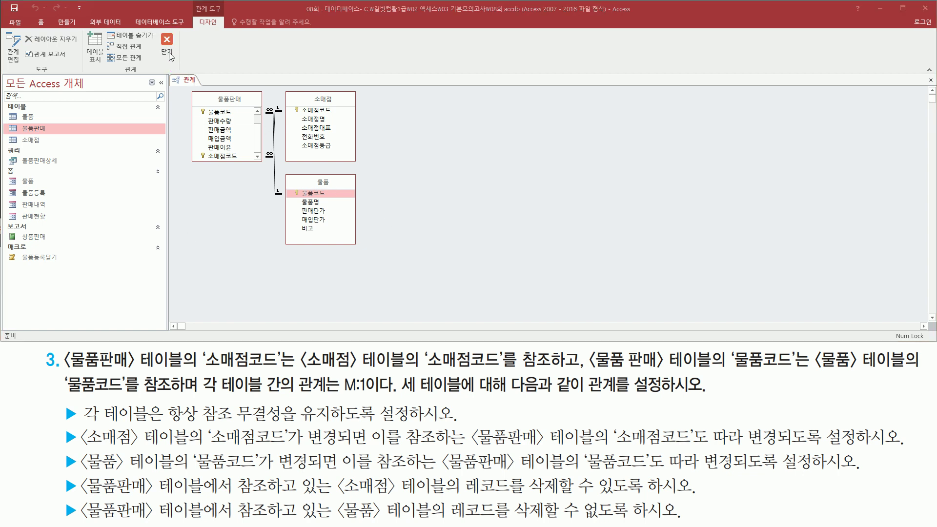
{"action": "left_click", "coordinate": [168, 45]}
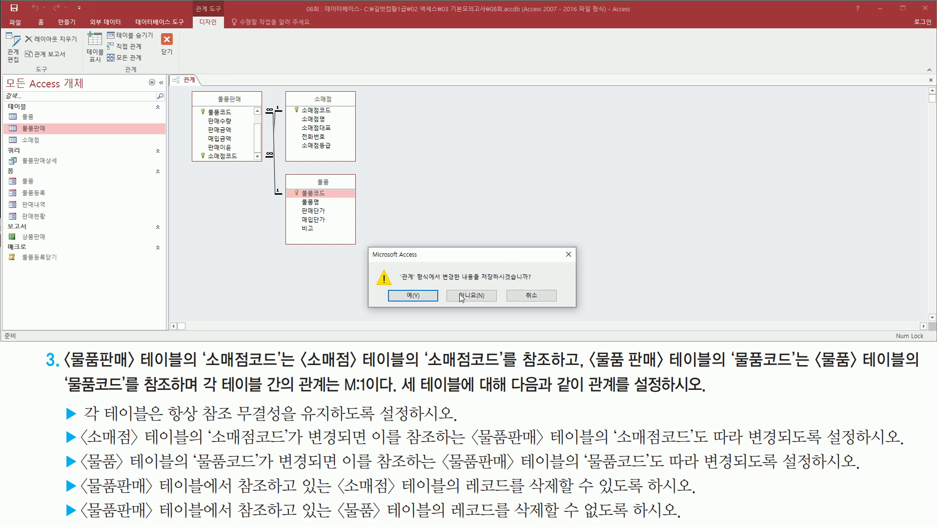
{"action": "left_click", "coordinate": [404, 296]}
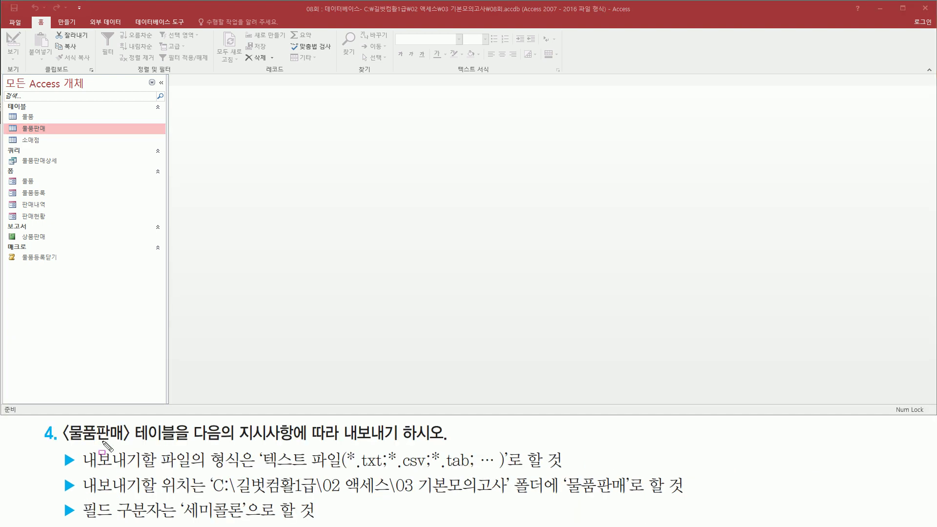
Step: Read the export instructions for the 물품판매 table, covering file format, folder, file name and field delimiter
{"action": "left_click_drag", "start_coordinate": [62, 446], "coordinate": [180, 446]}
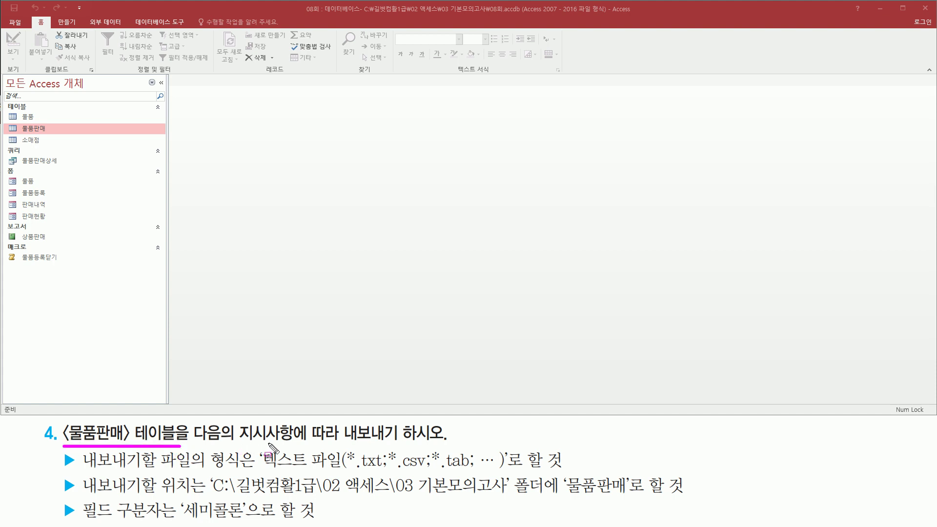
{"action": "left_click_drag", "start_coordinate": [337, 421], "coordinate": [401, 444]}
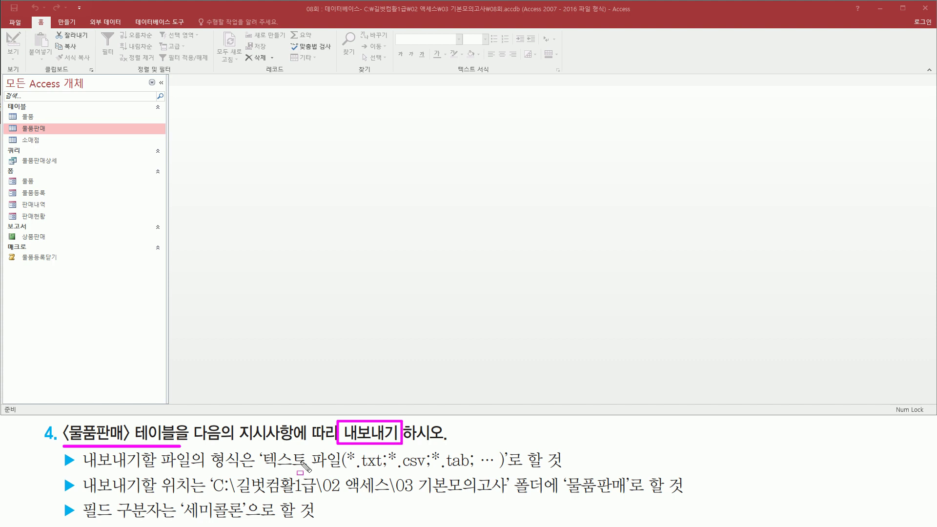
{"action": "mouse_move", "coordinate": [85, 469]}
{"action": "left_mouse_down"}
{"action": "mouse_move", "coordinate": [252, 470]}
{"action": "mouse_move", "coordinate": [256, 452]}
{"action": "mouse_move", "coordinate": [285, 447]}
{"action": "left_mouse_up"}
{"action": "left_click_drag", "start_coordinate": [354, 473], "coordinate": [511, 474]}
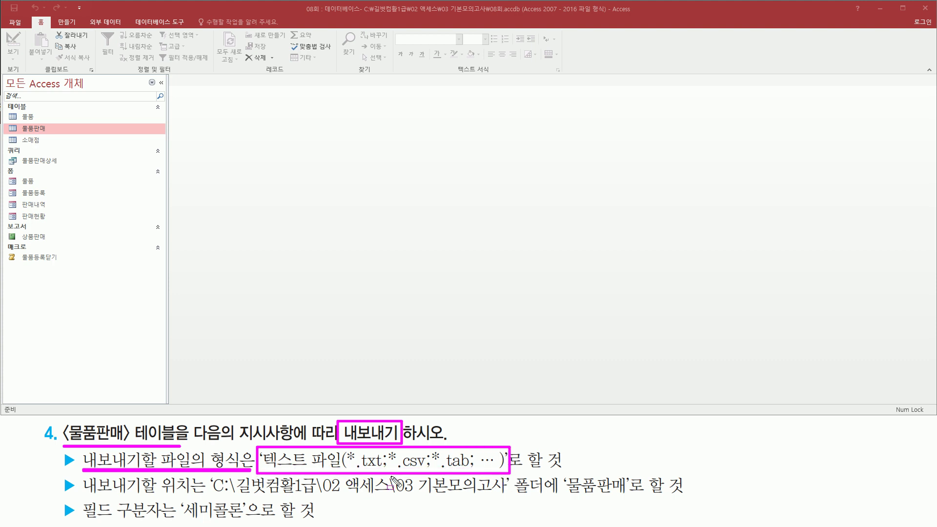
{"action": "left_click_drag", "start_coordinate": [82, 496], "coordinate": [515, 499]}
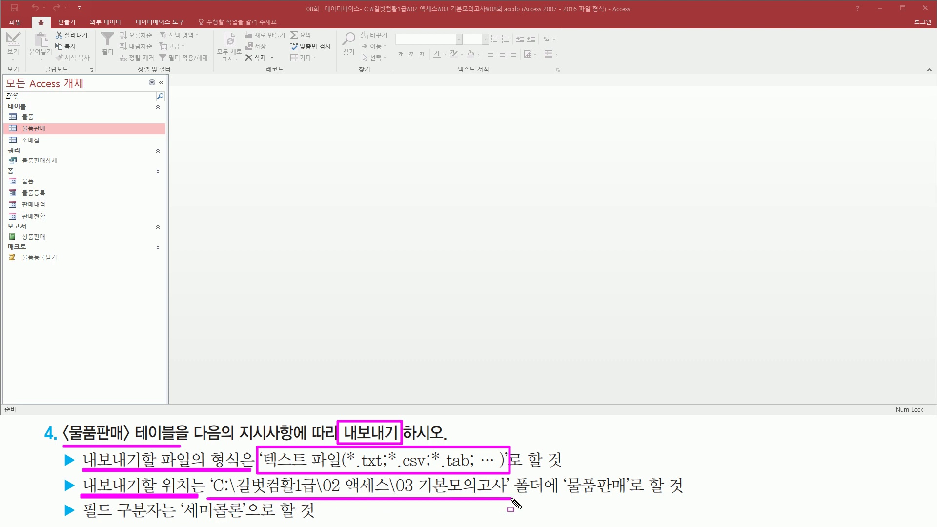
{"action": "left_click_drag", "start_coordinate": [563, 471], "coordinate": [632, 503]}
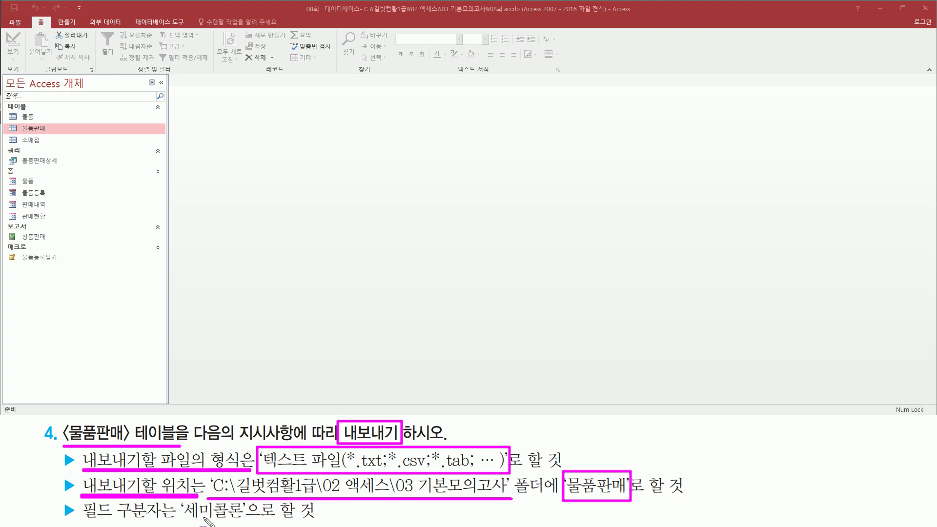
{"action": "left_click_drag", "start_coordinate": [179, 521], "coordinate": [243, 521]}
{"action": "mouse_move", "coordinate": [31, 128]}
{"action": "left_mouse_down"}
{"action": "mouse_move", "coordinate": [22, 125]}
{"action": "mouse_move", "coordinate": [54, 137]}
{"action": "left_mouse_up"}
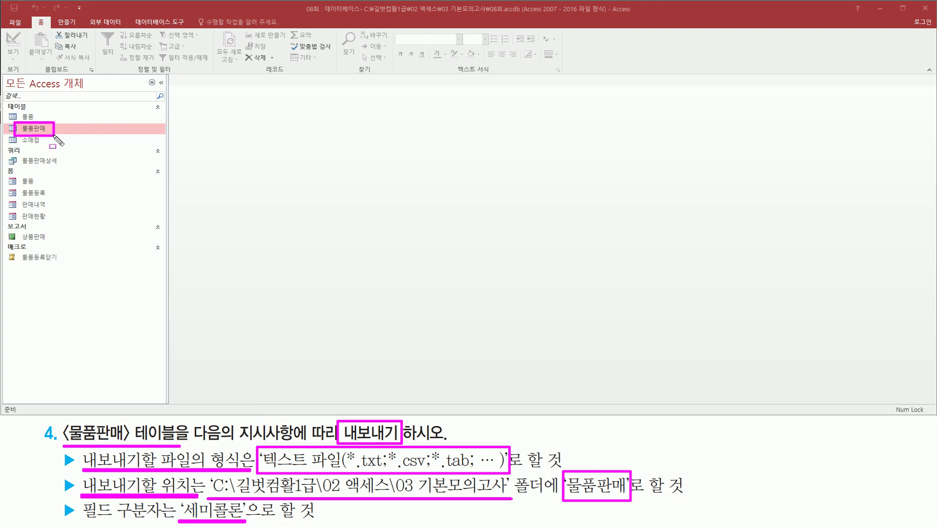
{"action": "key", "text": "Escape"}
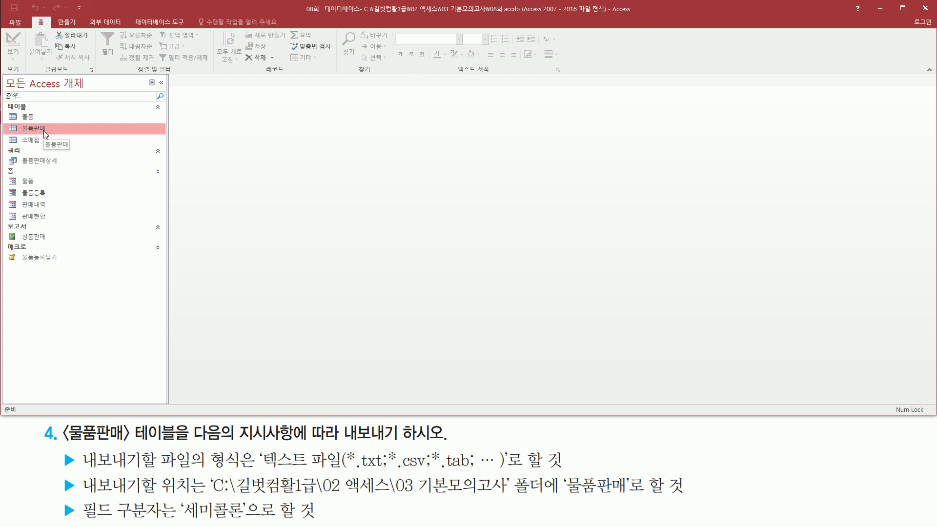
Step: Start exporting the 물품판매 table as a text file
{"action": "left_click", "coordinate": [97, 21]}
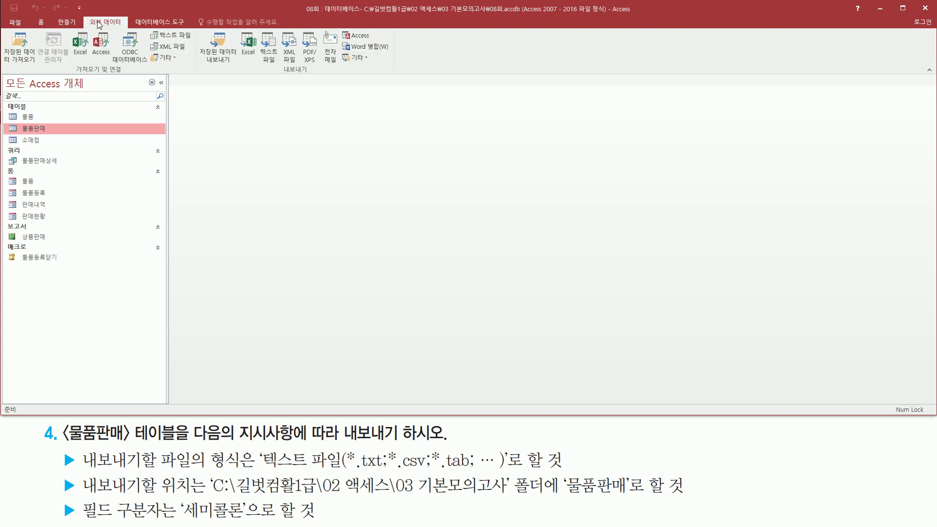
{"action": "left_click_drag", "start_coordinate": [85, 15], "coordinate": [125, 26]}
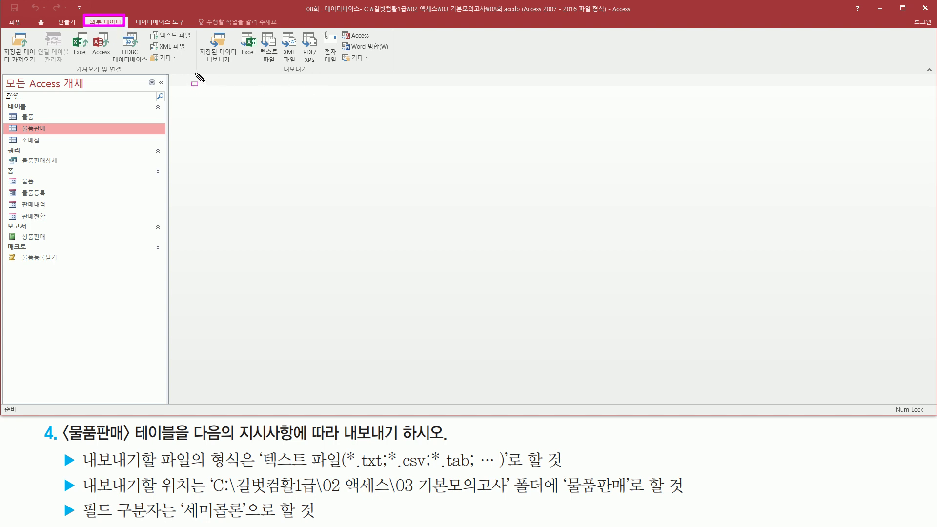
{"action": "left_click_drag", "start_coordinate": [194, 73], "coordinate": [394, 73]}
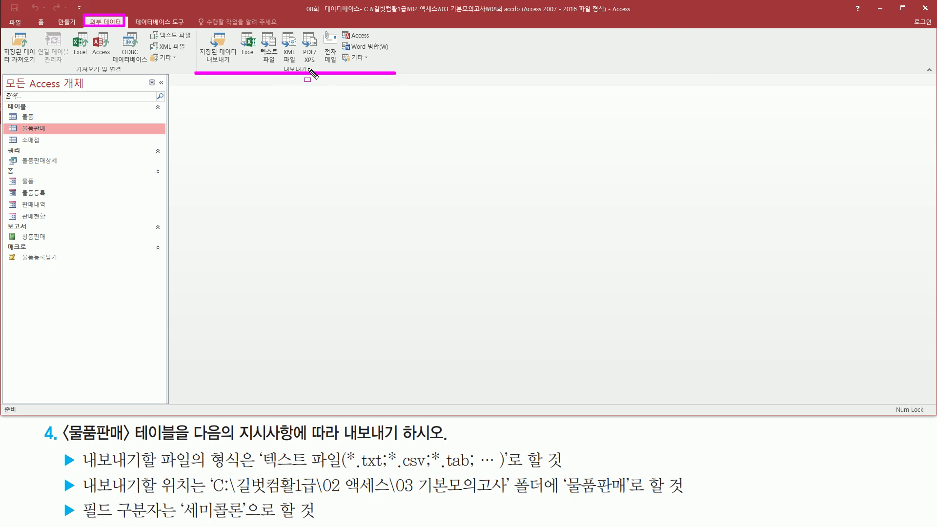
{"action": "mouse_move", "coordinate": [258, 25]}
{"action": "left_mouse_down"}
{"action": "mouse_move", "coordinate": [272, 66]}
{"action": "mouse_move", "coordinate": [282, 67]}
{"action": "left_mouse_up"}
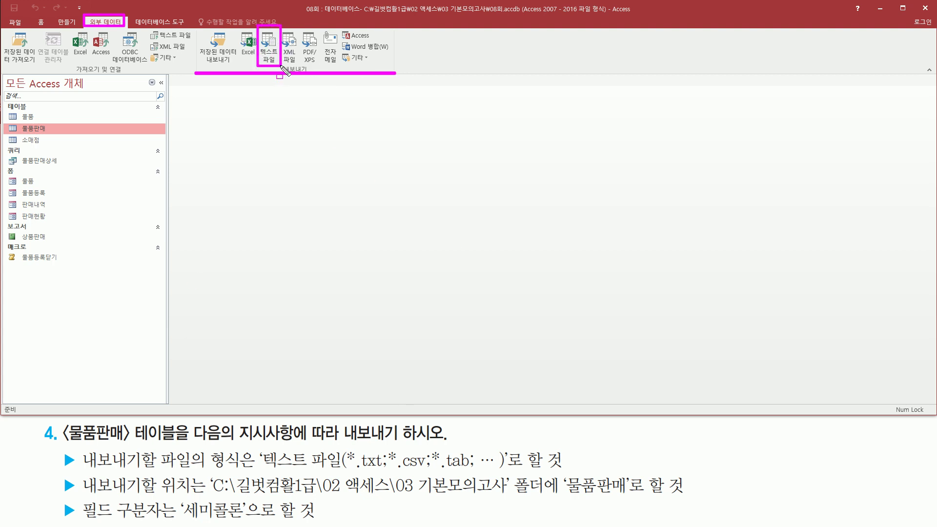
{"action": "key", "text": "Escape"}
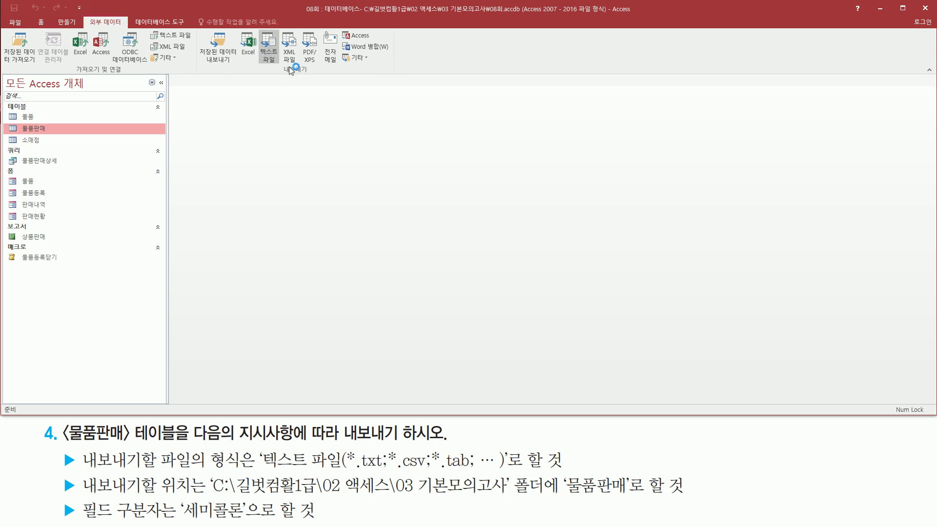
{"action": "left_click_drag", "start_coordinate": [289, 74], "coordinate": [648, 339]}
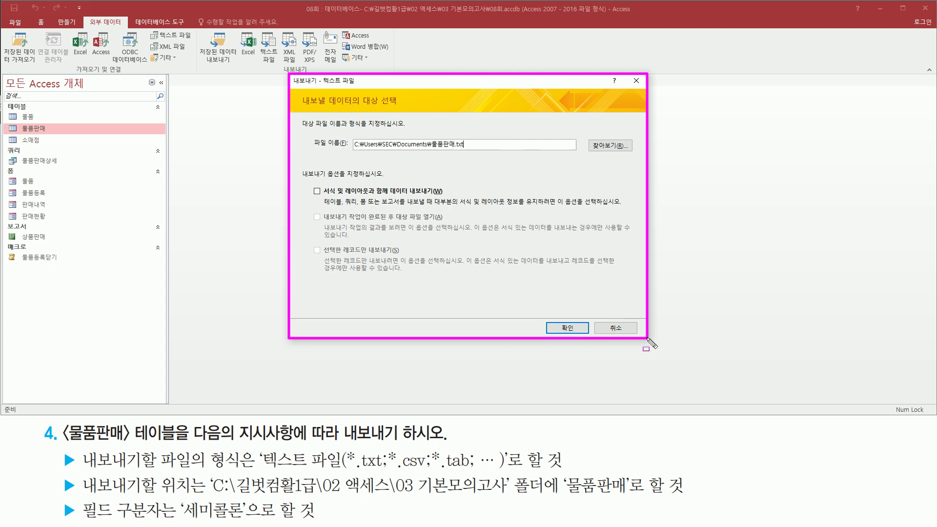
Step: Browse to the folder C:\길벗컴활1급\02 액세스\03 기본모의고사 for the export file
{"action": "left_click_drag", "start_coordinate": [309, 135], "coordinate": [351, 154]}
{"action": "left_click_drag", "start_coordinate": [82, 498], "coordinate": [198, 498]}
{"action": "left_click_drag", "start_coordinate": [208, 470], "coordinate": [514, 500]}
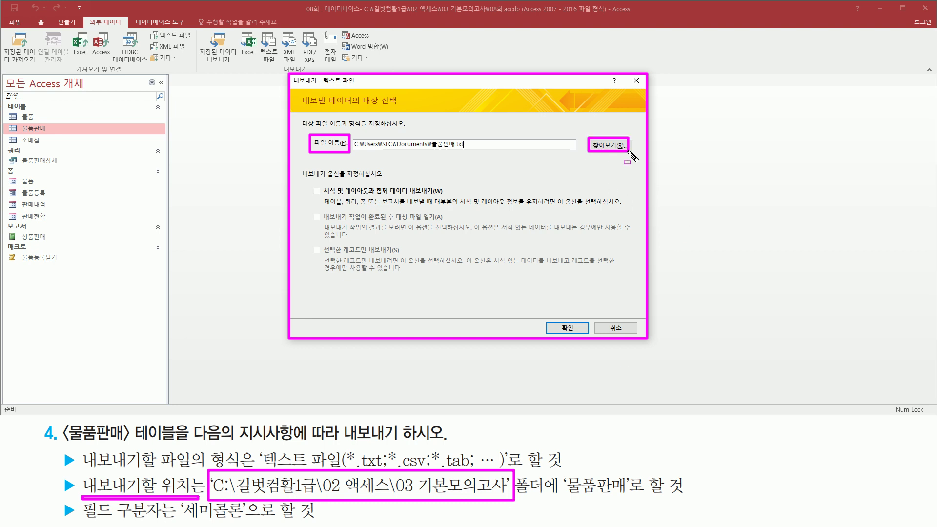
{"action": "key", "text": "Escape"}
{"action": "left_click", "coordinate": [606, 145]}
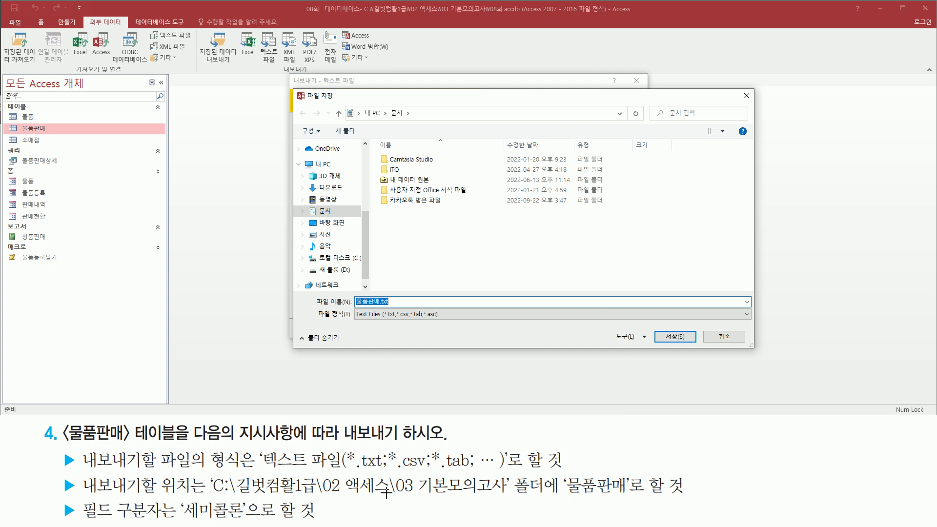
{"action": "left_click", "coordinate": [350, 265]}
{"action": "left_click", "coordinate": [422, 283]}
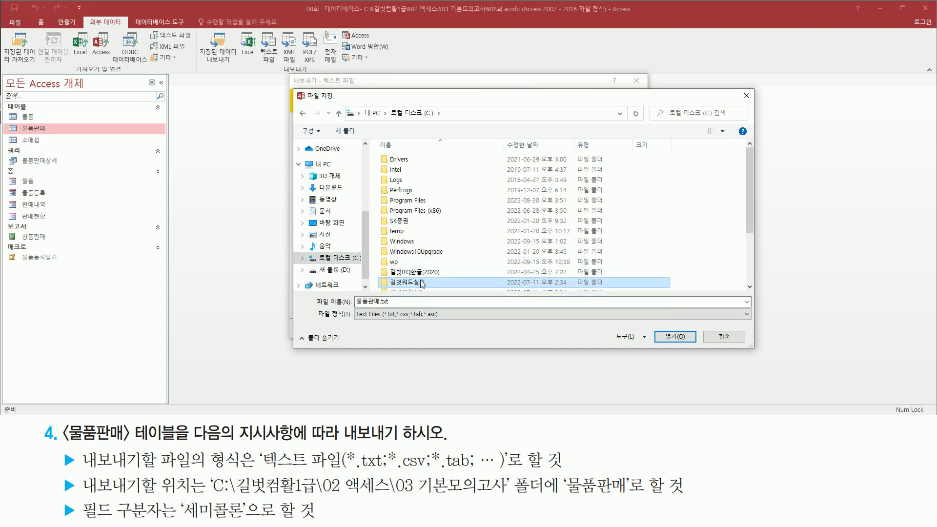
{"action": "scroll", "coordinate": [422, 284], "scroll_direction": "down", "scroll_amount": 3}
{"action": "double_click", "coordinate": [426, 214]}
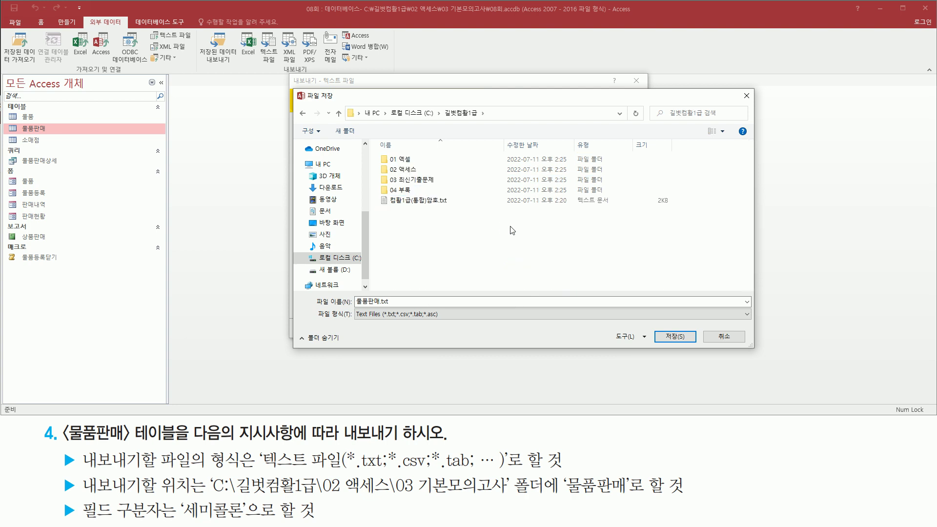
{"action": "left_click", "coordinate": [429, 170]}
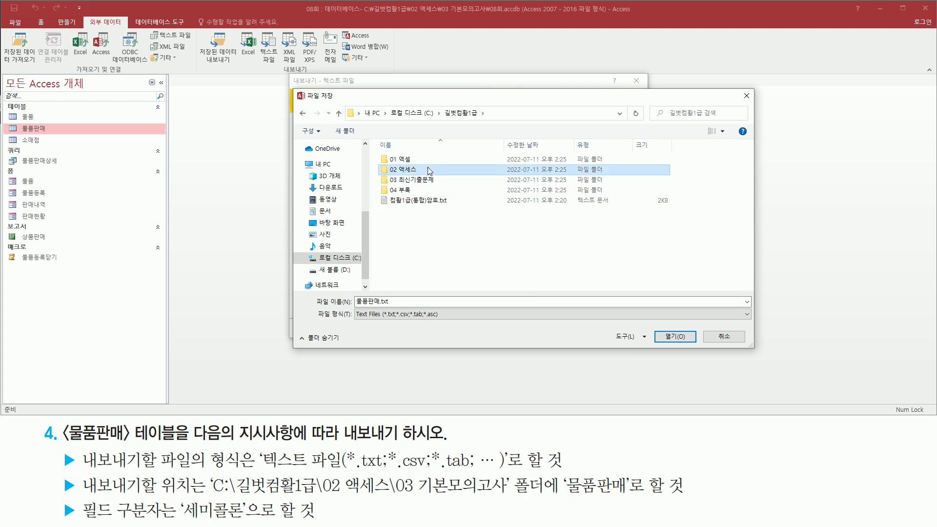
{"action": "double_click", "coordinate": [427, 169]}
{"action": "left_click", "coordinate": [423, 180]}
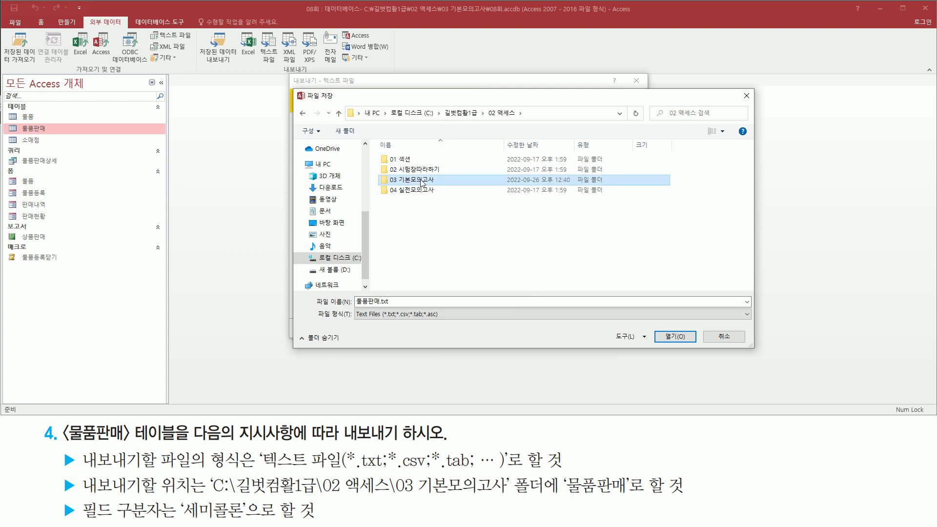
{"action": "double_click", "coordinate": [422, 180]}
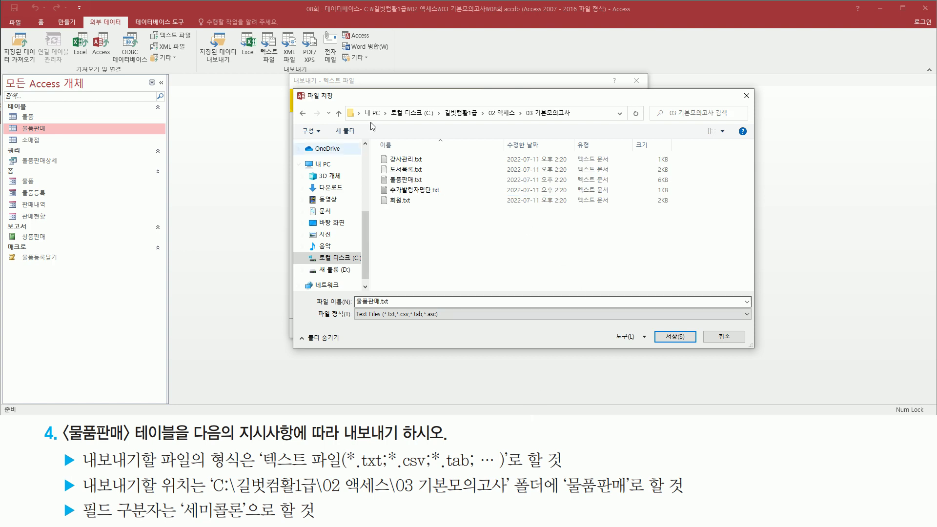
Step: Set the export file name to 물품판매.txt and save it as the destination
{"action": "double_click", "coordinate": [414, 303]}
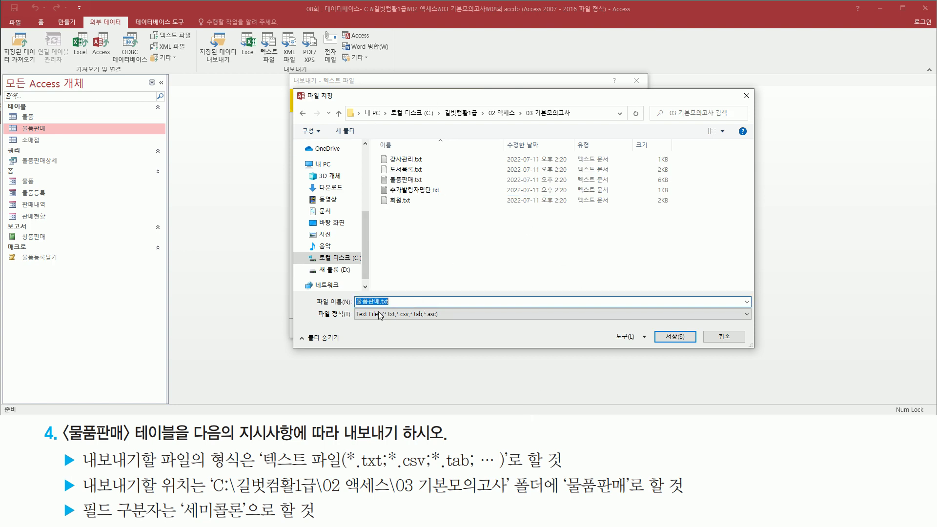
{"action": "left_click_drag", "start_coordinate": [560, 495], "coordinate": [629, 495]}
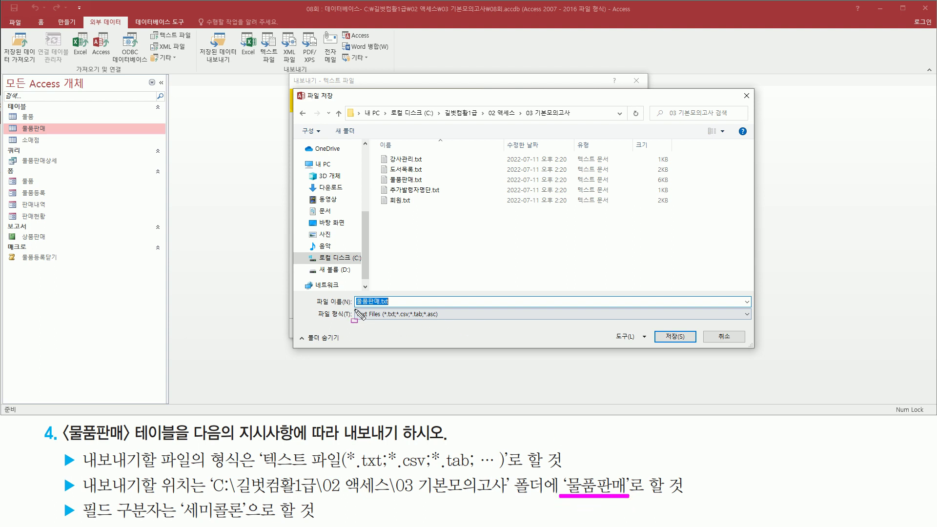
{"action": "left_click_drag", "start_coordinate": [353, 308], "coordinate": [394, 308]}
{"action": "left_click_drag", "start_coordinate": [659, 327], "coordinate": [693, 346]}
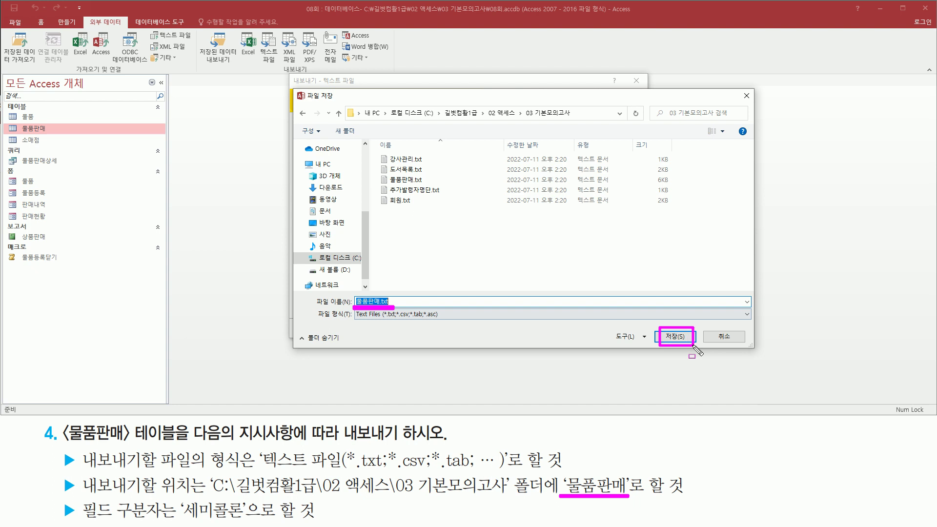
{"action": "left_click", "coordinate": [685, 337]}
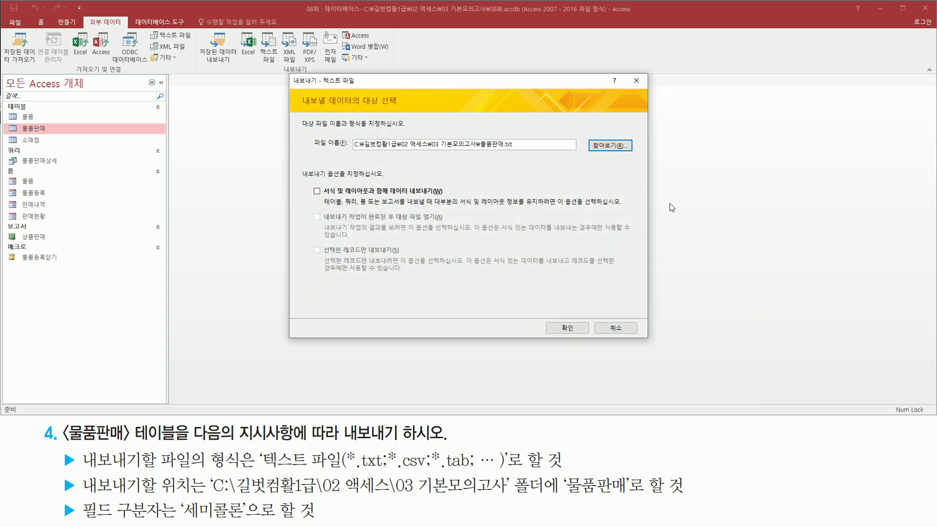
Step: Accept the export destination with 서식 및 레이아웃과 함께 데이터 내보내기 left off
{"action": "left_click_drag", "start_coordinate": [299, 165], "coordinate": [394, 184]}
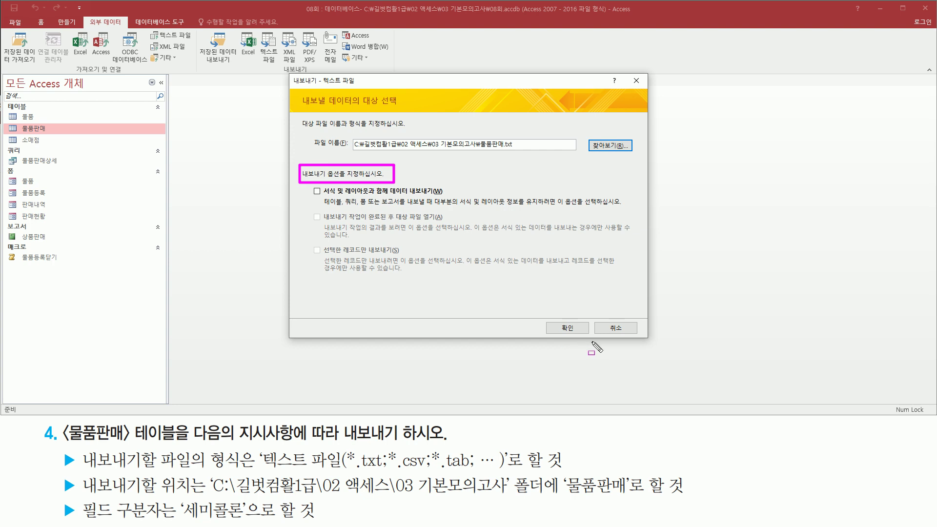
{"action": "left_click_drag", "start_coordinate": [548, 314], "coordinate": [586, 334]}
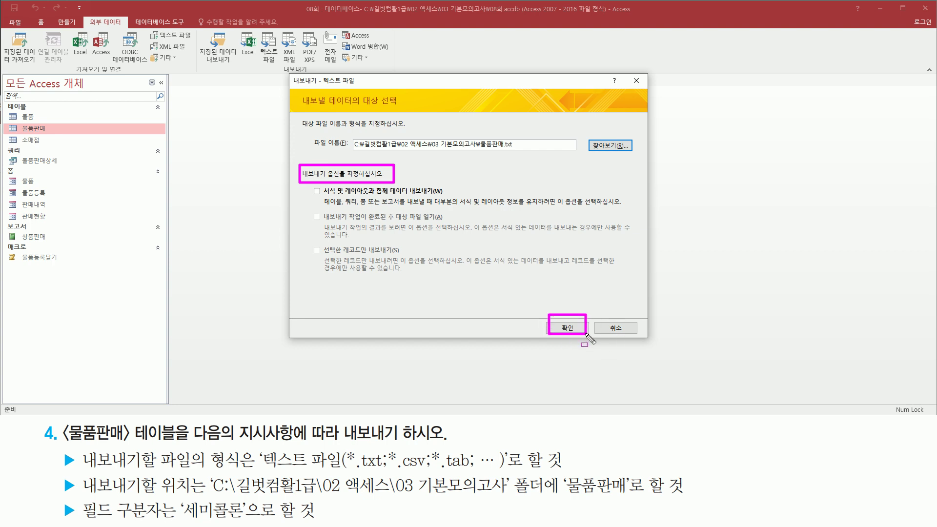
{"action": "left_click", "coordinate": [559, 330]}
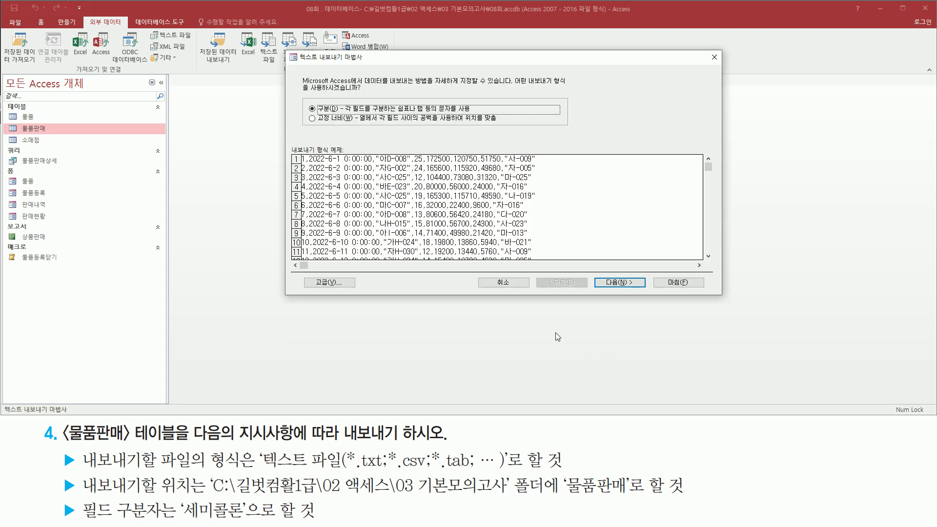
Step: Choose the delimited export format (구분) and continue to the delimiter settings
{"action": "mouse_move", "coordinate": [289, 52]}
{"action": "left_mouse_down"}
{"action": "mouse_move", "coordinate": [360, 250]}
{"action": "mouse_move", "coordinate": [654, 300]}
{"action": "mouse_move", "coordinate": [726, 298]}
{"action": "left_mouse_up"}
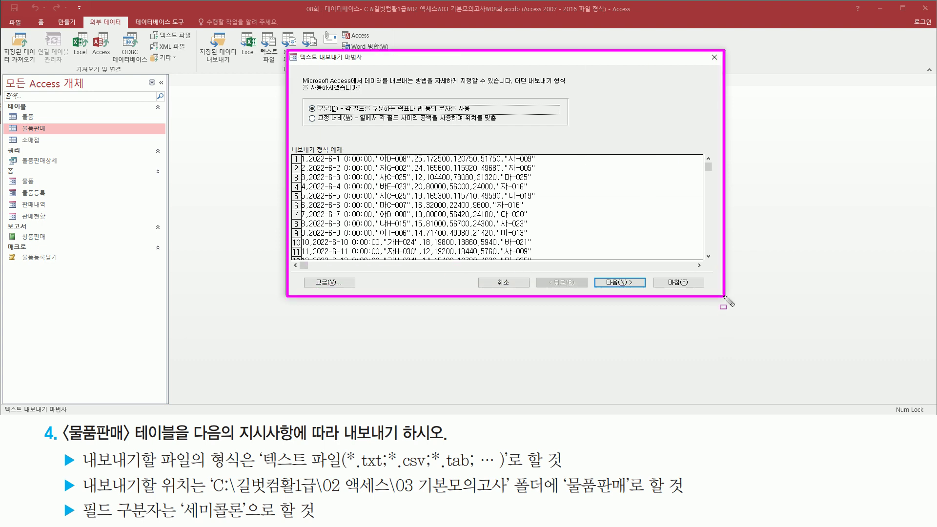
{"action": "left_click_drag", "start_coordinate": [511, 84], "coordinate": [566, 86]}
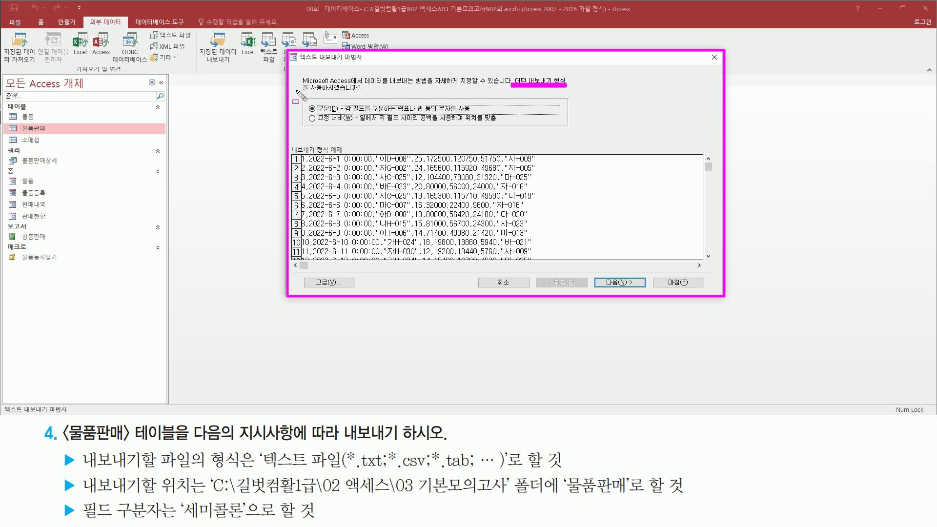
{"action": "left_click_drag", "start_coordinate": [296, 95], "coordinate": [361, 95]}
{"action": "mouse_move", "coordinate": [303, 98]}
{"action": "left_mouse_down"}
{"action": "mouse_move", "coordinate": [341, 112]}
{"action": "mouse_move", "coordinate": [350, 126]}
{"action": "left_mouse_up"}
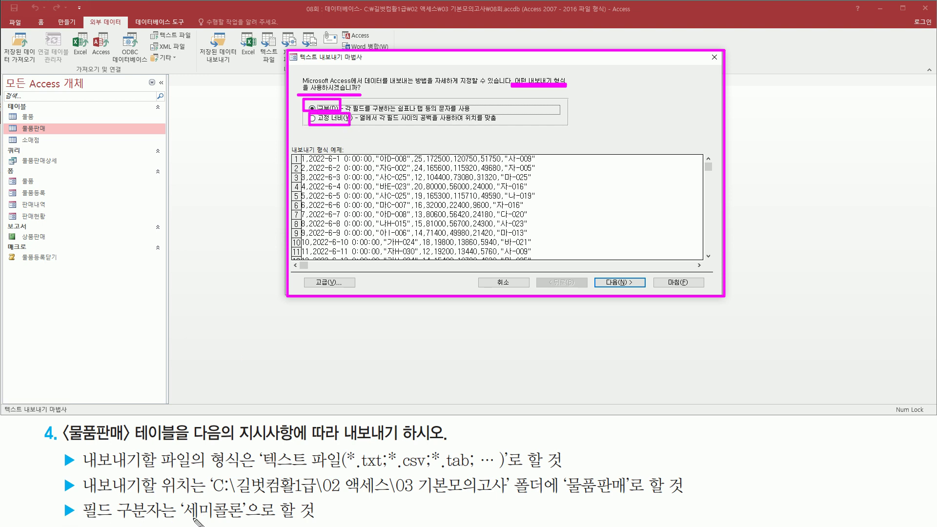
{"action": "left_click_drag", "start_coordinate": [179, 521], "coordinate": [241, 521]}
{"action": "key", "text": "Escape"}
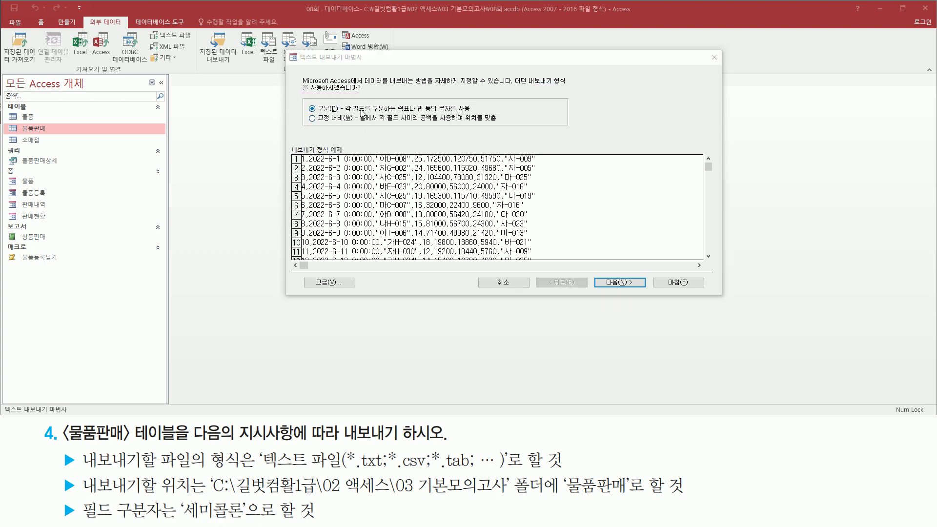
{"action": "left_click", "coordinate": [336, 111]}
{"action": "left_click_drag", "start_coordinate": [303, 103], "coordinate": [343, 116]}
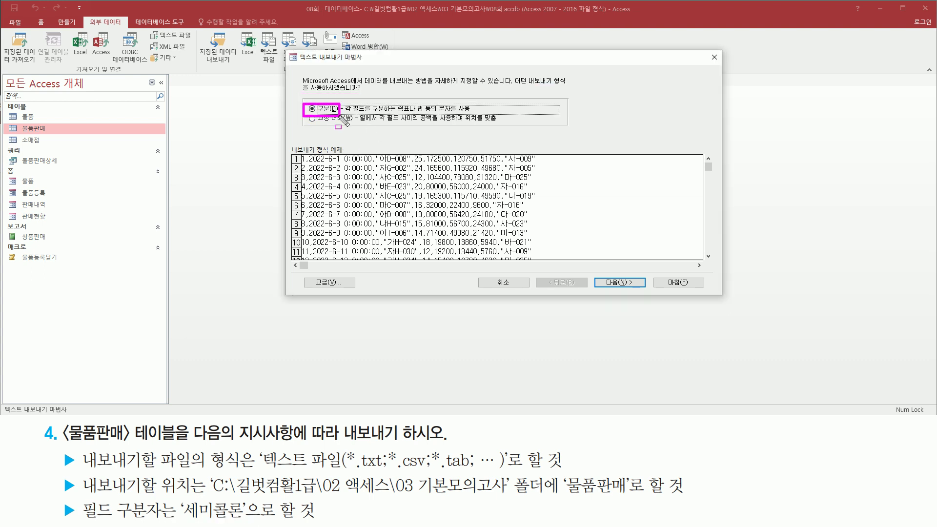
{"action": "left_click_drag", "start_coordinate": [602, 273], "coordinate": [629, 293]}
{"action": "key", "text": "Escape"}
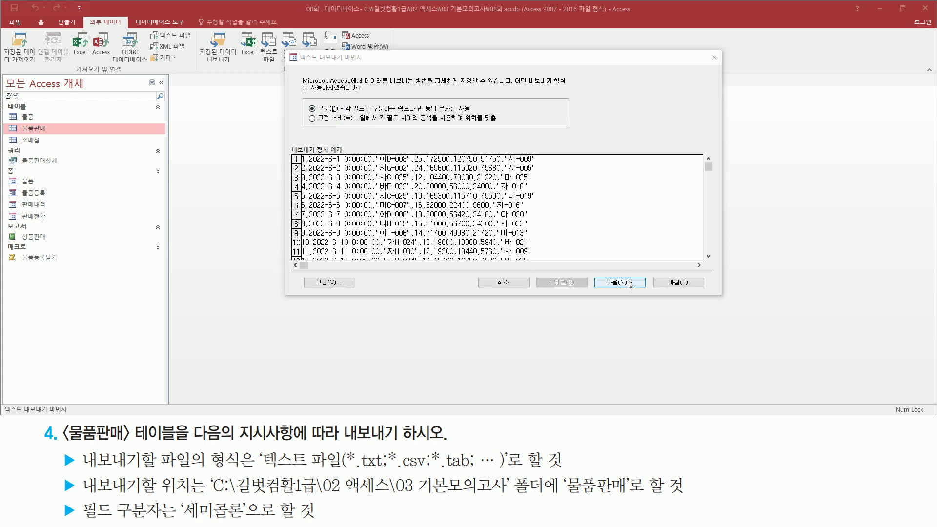
{"action": "left_click", "coordinate": [621, 285]}
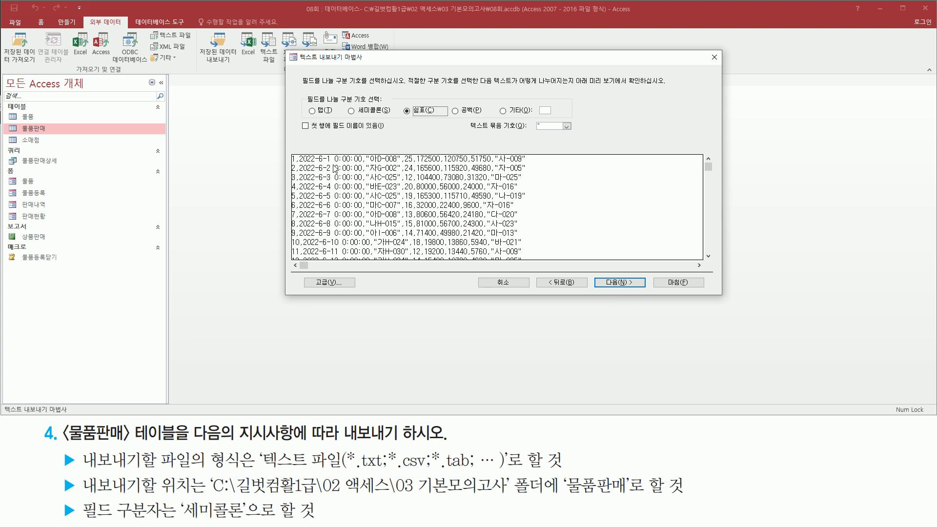
Step: Set the field delimiter to 세미콜론 and continue to the final export page
{"action": "mouse_move", "coordinate": [306, 89]}
{"action": "left_mouse_down"}
{"action": "mouse_move", "coordinate": [327, 106]}
{"action": "mouse_move", "coordinate": [570, 123]}
{"action": "left_mouse_up"}
{"action": "mouse_move", "coordinate": [179, 498]}
{"action": "left_mouse_down"}
{"action": "mouse_move", "coordinate": [198, 519]}
{"action": "mouse_move", "coordinate": [247, 522]}
{"action": "left_mouse_up"}
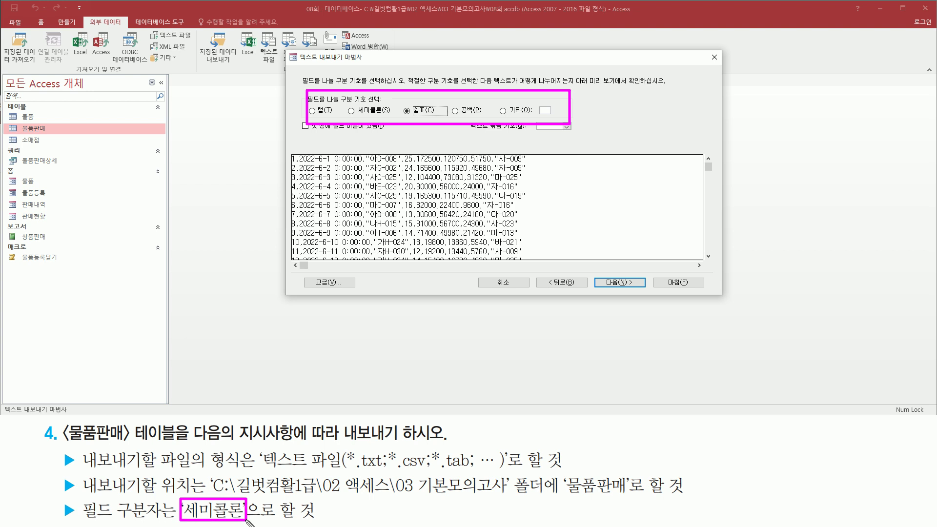
{"action": "left_click_drag", "start_coordinate": [345, 116], "coordinate": [351, 119]}
{"action": "key", "text": "Escape"}
{"action": "left_click", "coordinate": [352, 111]}
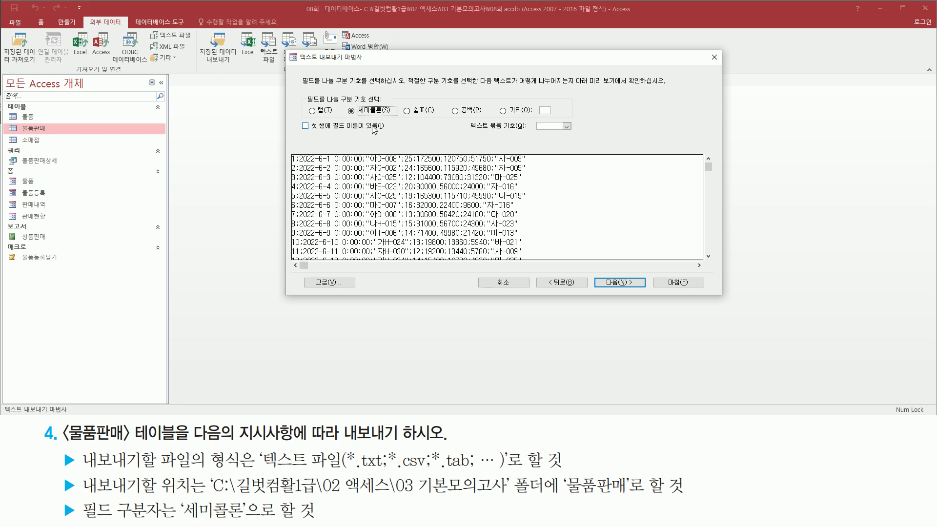
{"action": "left_click", "coordinate": [617, 283]}
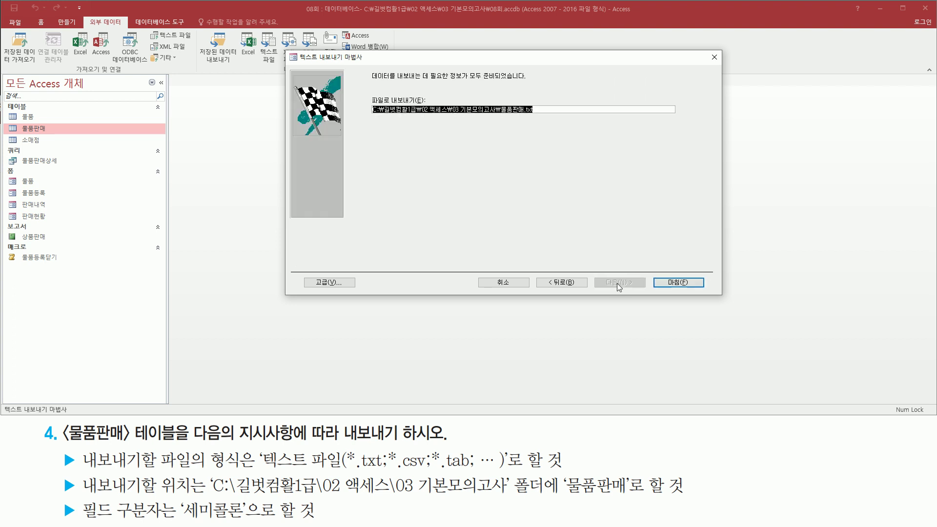
Step: Check the target path and file name, then finish exporting the 물품판매 table
{"action": "left_click", "coordinate": [567, 110]}
{"action": "left_click_drag", "start_coordinate": [373, 119], "coordinate": [510, 120]}
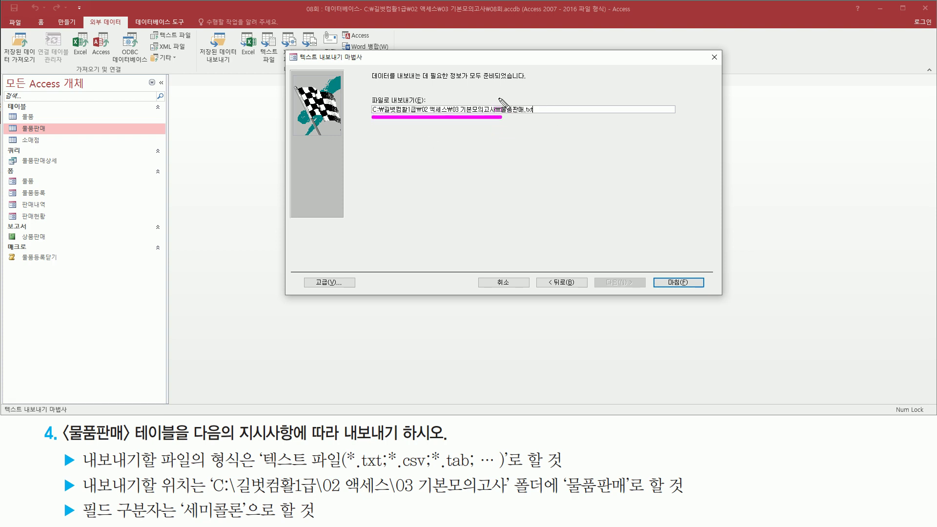
{"action": "left_click_drag", "start_coordinate": [499, 97], "coordinate": [543, 116]}
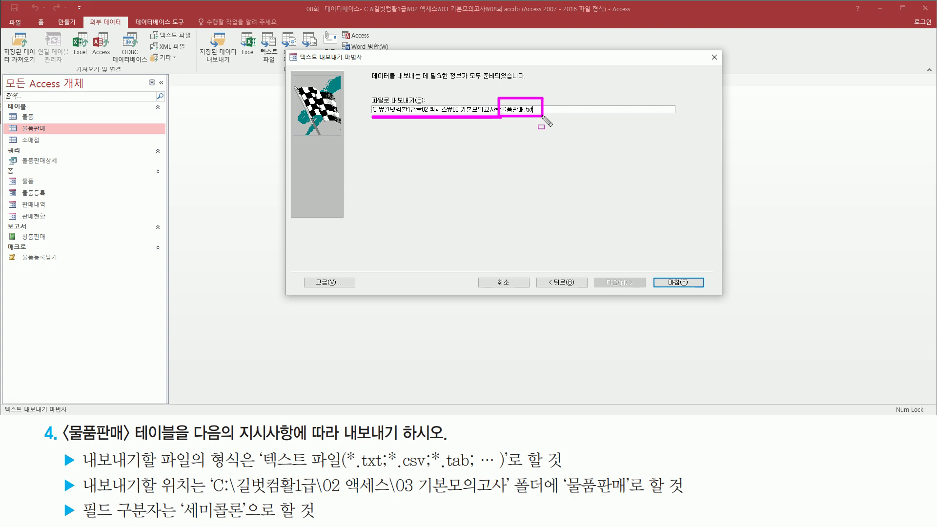
{"action": "left_click", "coordinate": [687, 287]}
{"action": "left_click", "coordinate": [685, 285]}
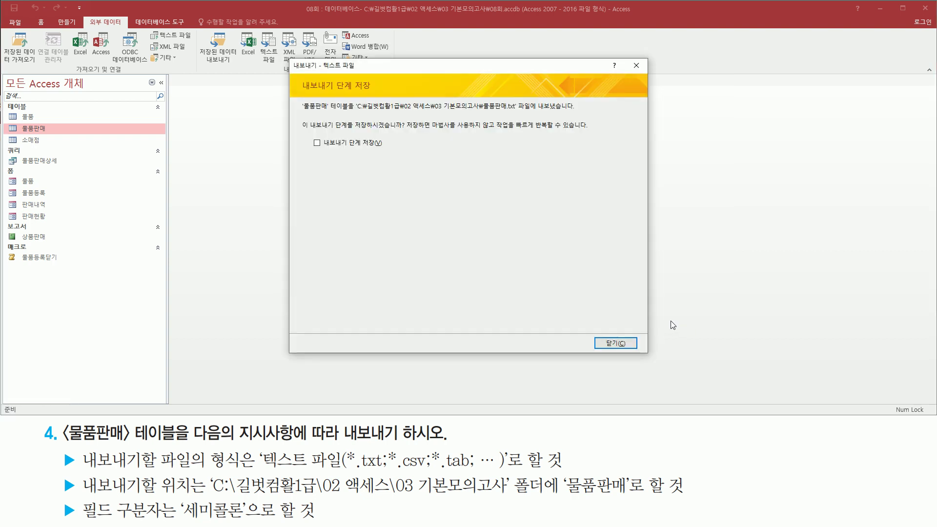
Step: Close the 내보내기 단계 저장 page of the text export without saving the export steps
{"action": "left_click_drag", "start_coordinate": [300, 79], "coordinate": [374, 94]}
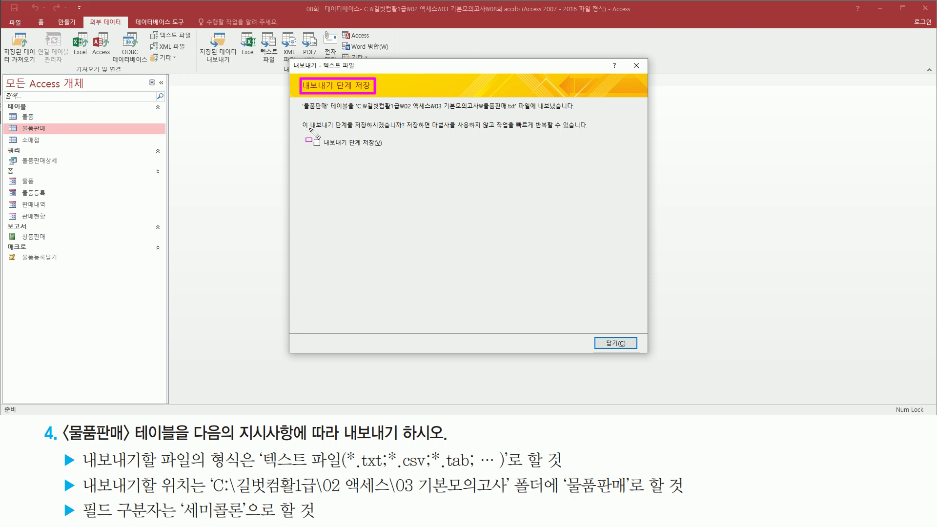
{"action": "left_click_drag", "start_coordinate": [604, 336], "coordinate": [638, 351]}
{"action": "key", "text": "Escape"}
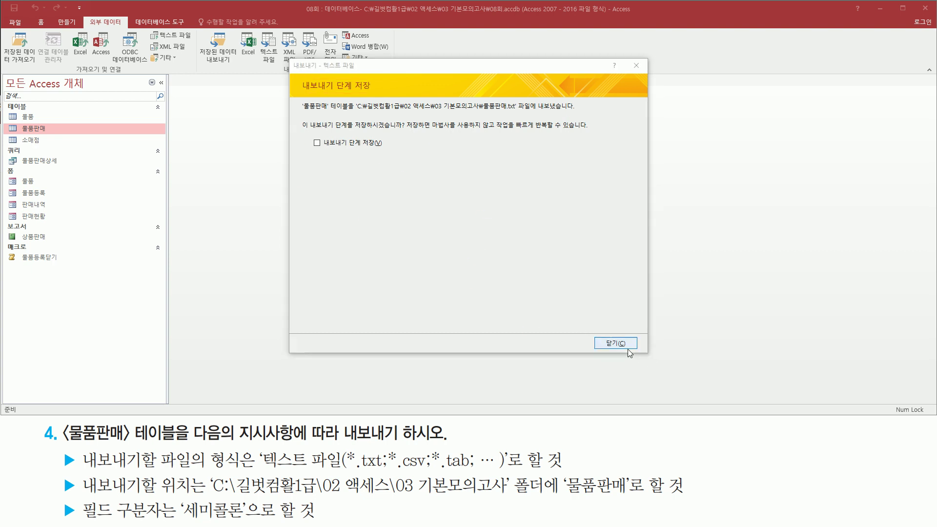
{"action": "left_click", "coordinate": [616, 344]}
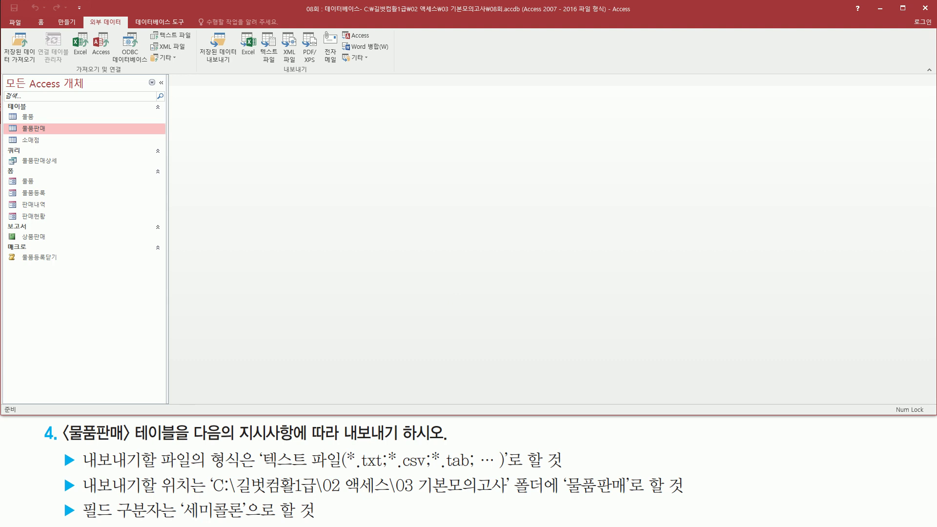
{"action": "left_click", "coordinate": [465, 184]}
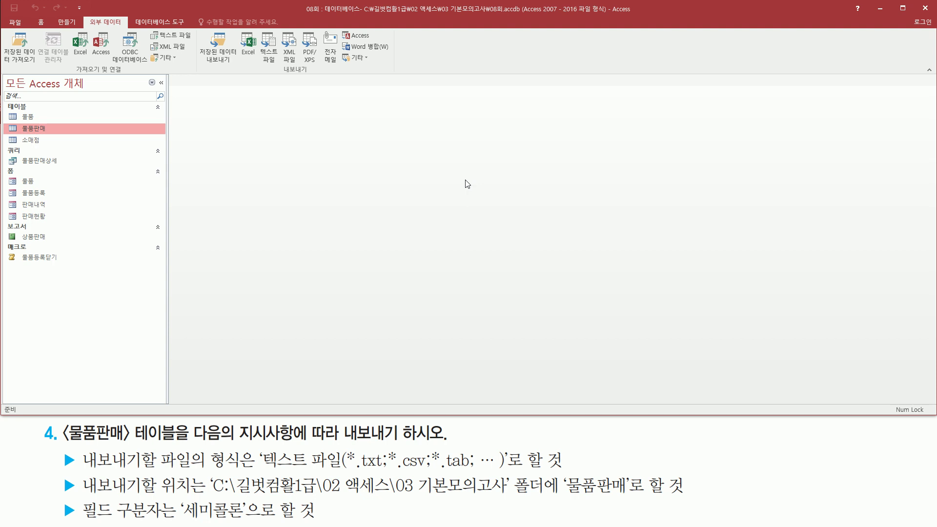
Step: Switch to File Explorer, open C:\길벗컴활1급\02 액세스\03 기본모의고사 and locate the exported file 물품판매.txt
{"action": "key", "text": "super+e"}
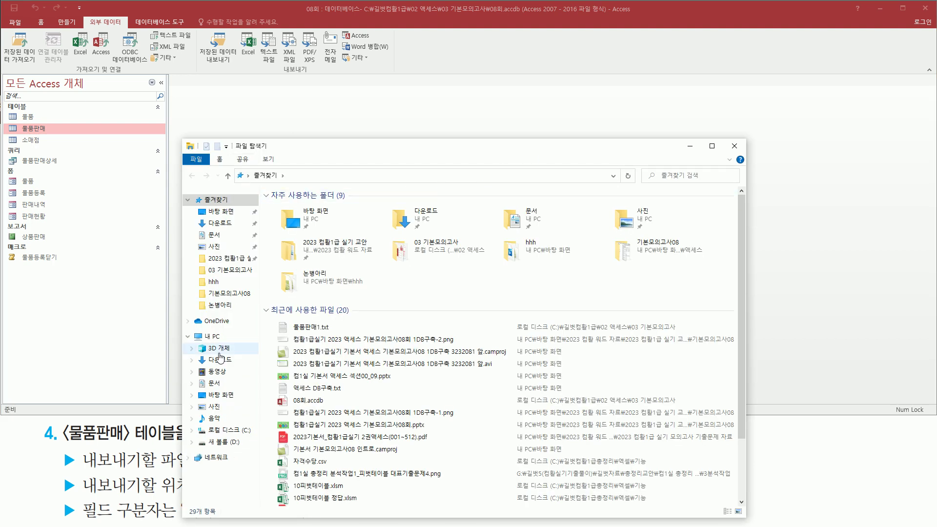
{"action": "left_click", "coordinate": [236, 431]}
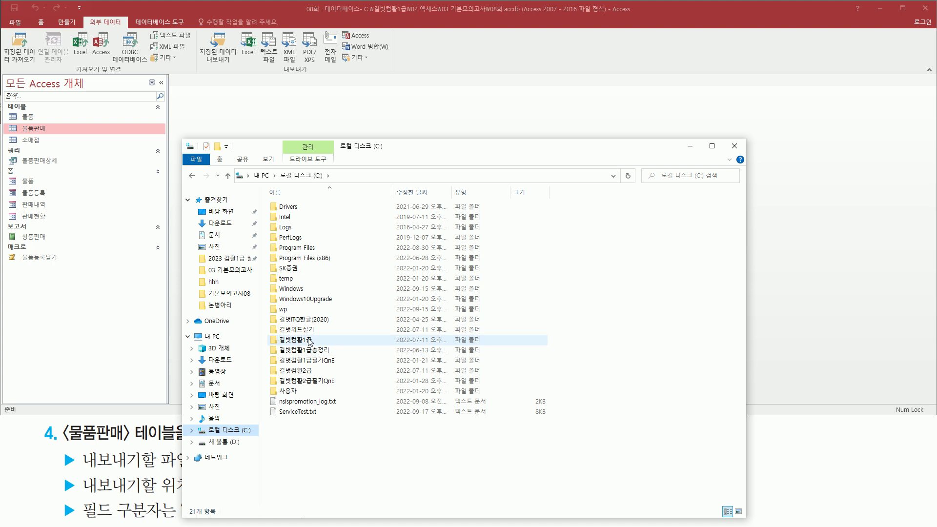
{"action": "double_click", "coordinate": [309, 340]}
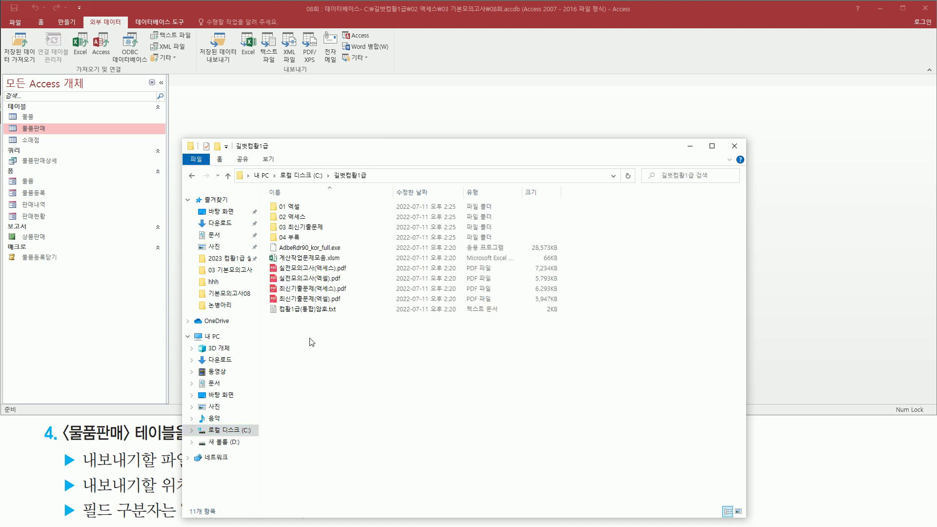
{"action": "double_click", "coordinate": [309, 216]}
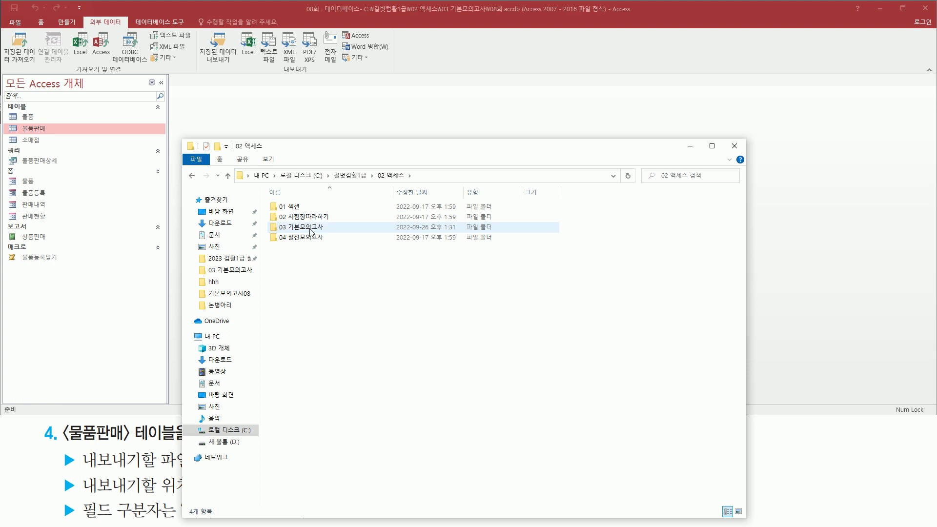
{"action": "double_click", "coordinate": [311, 228]}
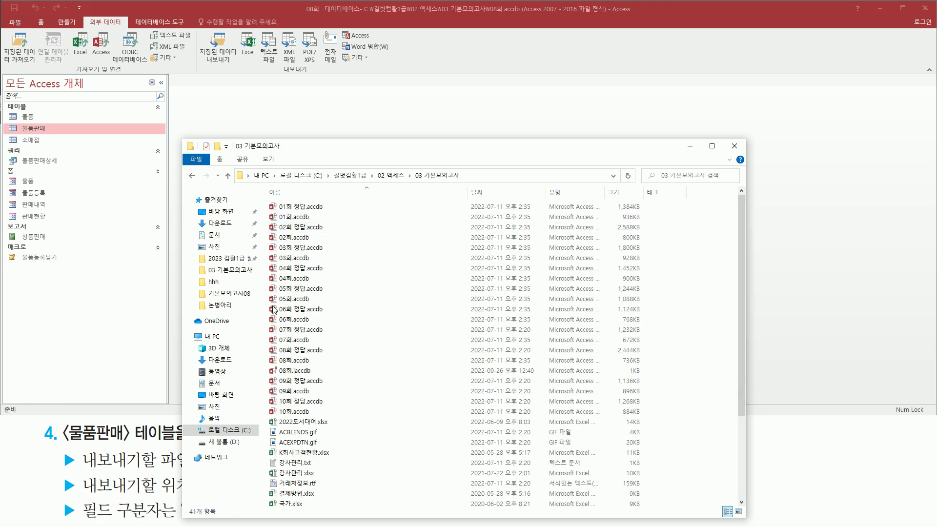
{"action": "scroll", "coordinate": [334, 302], "scroll_direction": "down", "scroll_amount": 4}
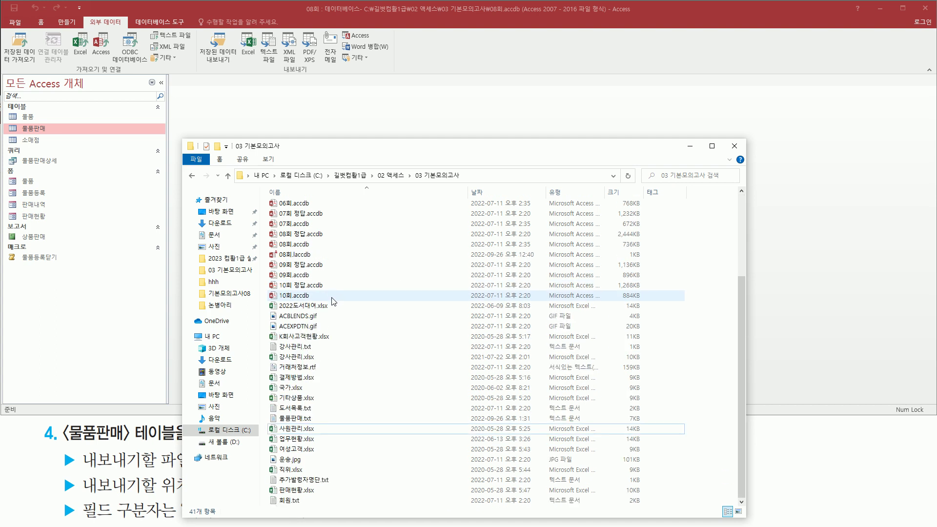
{"action": "mouse_move", "coordinate": [312, 428]}
{"action": "left_mouse_down"}
{"action": "mouse_move", "coordinate": [272, 414]}
{"action": "mouse_move", "coordinate": [337, 430]}
{"action": "mouse_move", "coordinate": [663, 431]}
{"action": "mouse_move", "coordinate": [285, 420]}
{"action": "mouse_move", "coordinate": [299, 424]}
{"action": "left_mouse_up"}
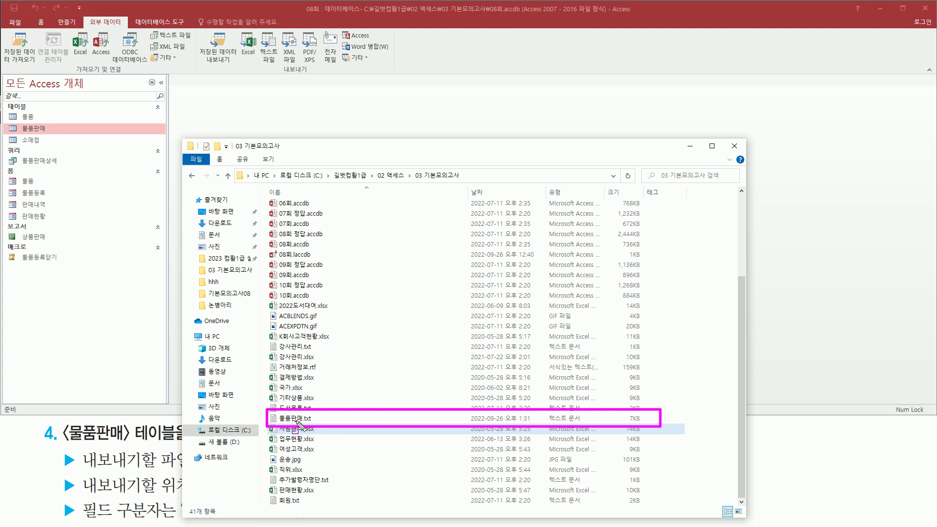
Step: Open 물품판매.txt in Notepad, check its records and field delimiters throughout, and close the file and its folder window
{"action": "left_click", "coordinate": [298, 420]}
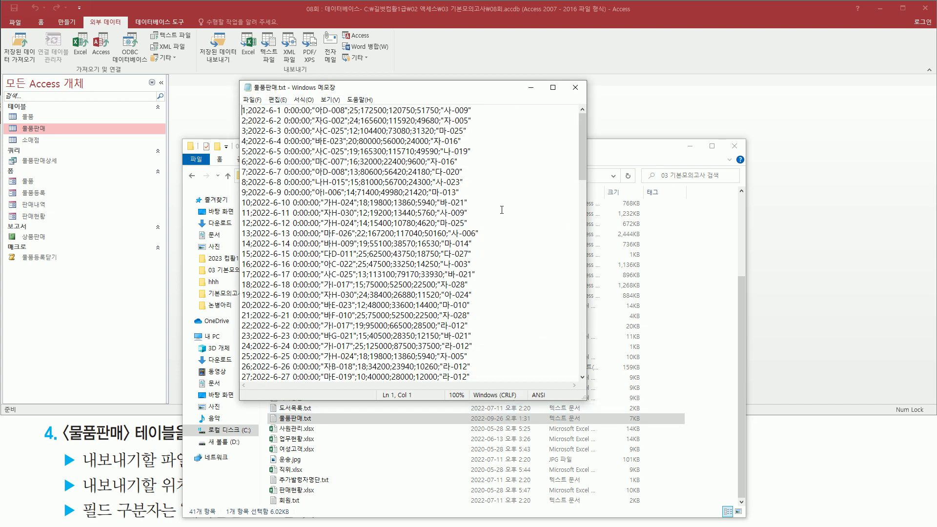
{"action": "scroll", "coordinate": [360, 244], "scroll_direction": "down", "scroll_amount": 20}
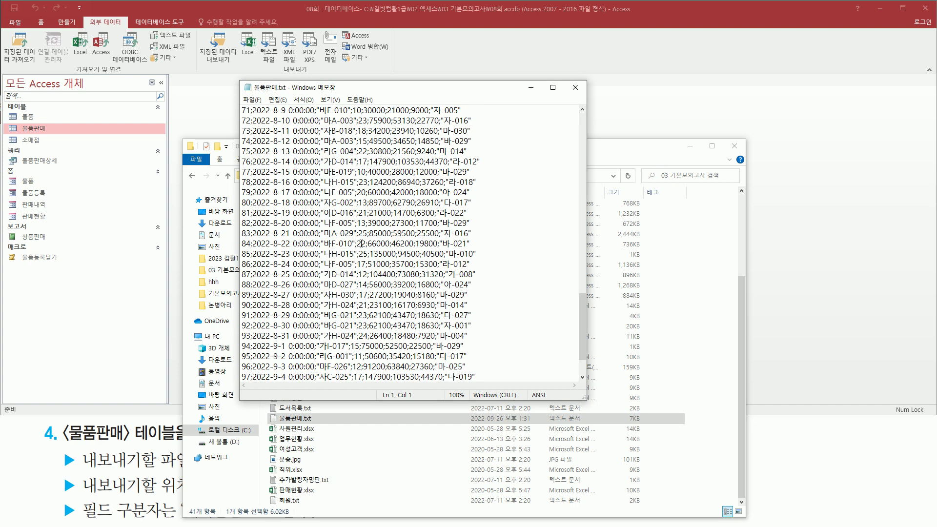
{"action": "scroll", "coordinate": [360, 244], "scroll_direction": "up", "scroll_amount": 20}
{"action": "scroll", "coordinate": [360, 244], "scroll_direction": "up", "scroll_amount": 5}
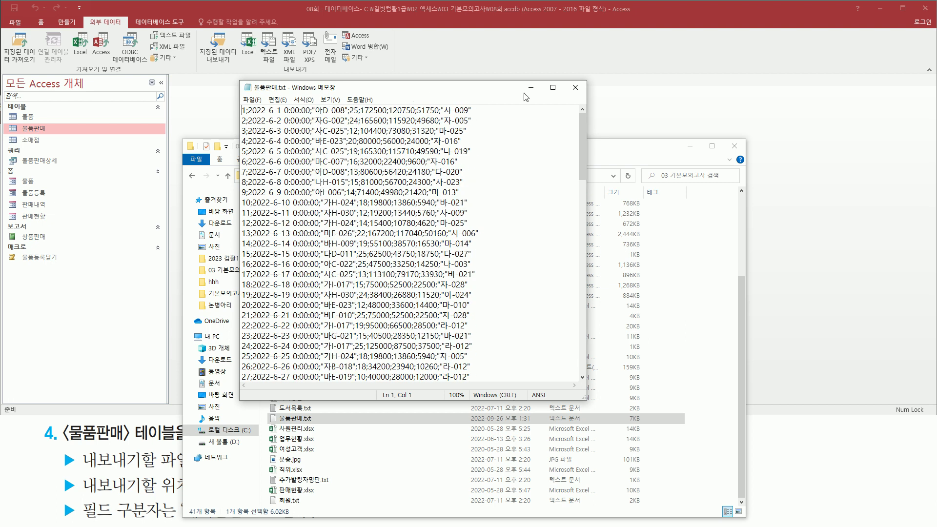
{"action": "left_click", "coordinate": [582, 88]}
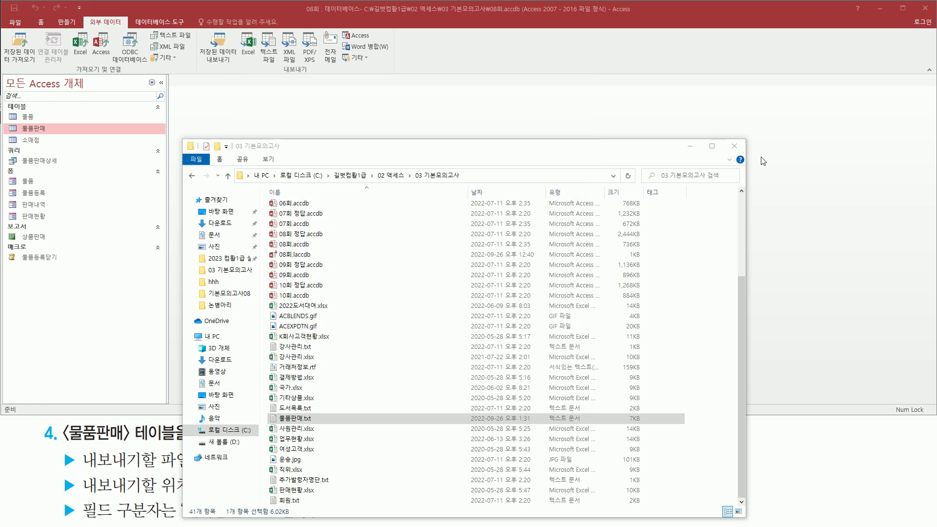
{"action": "left_click", "coordinate": [736, 148]}
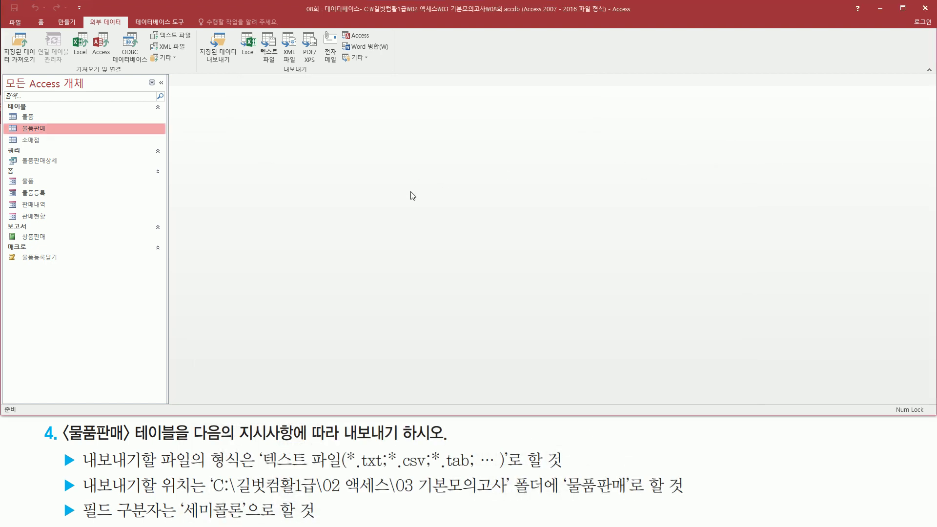